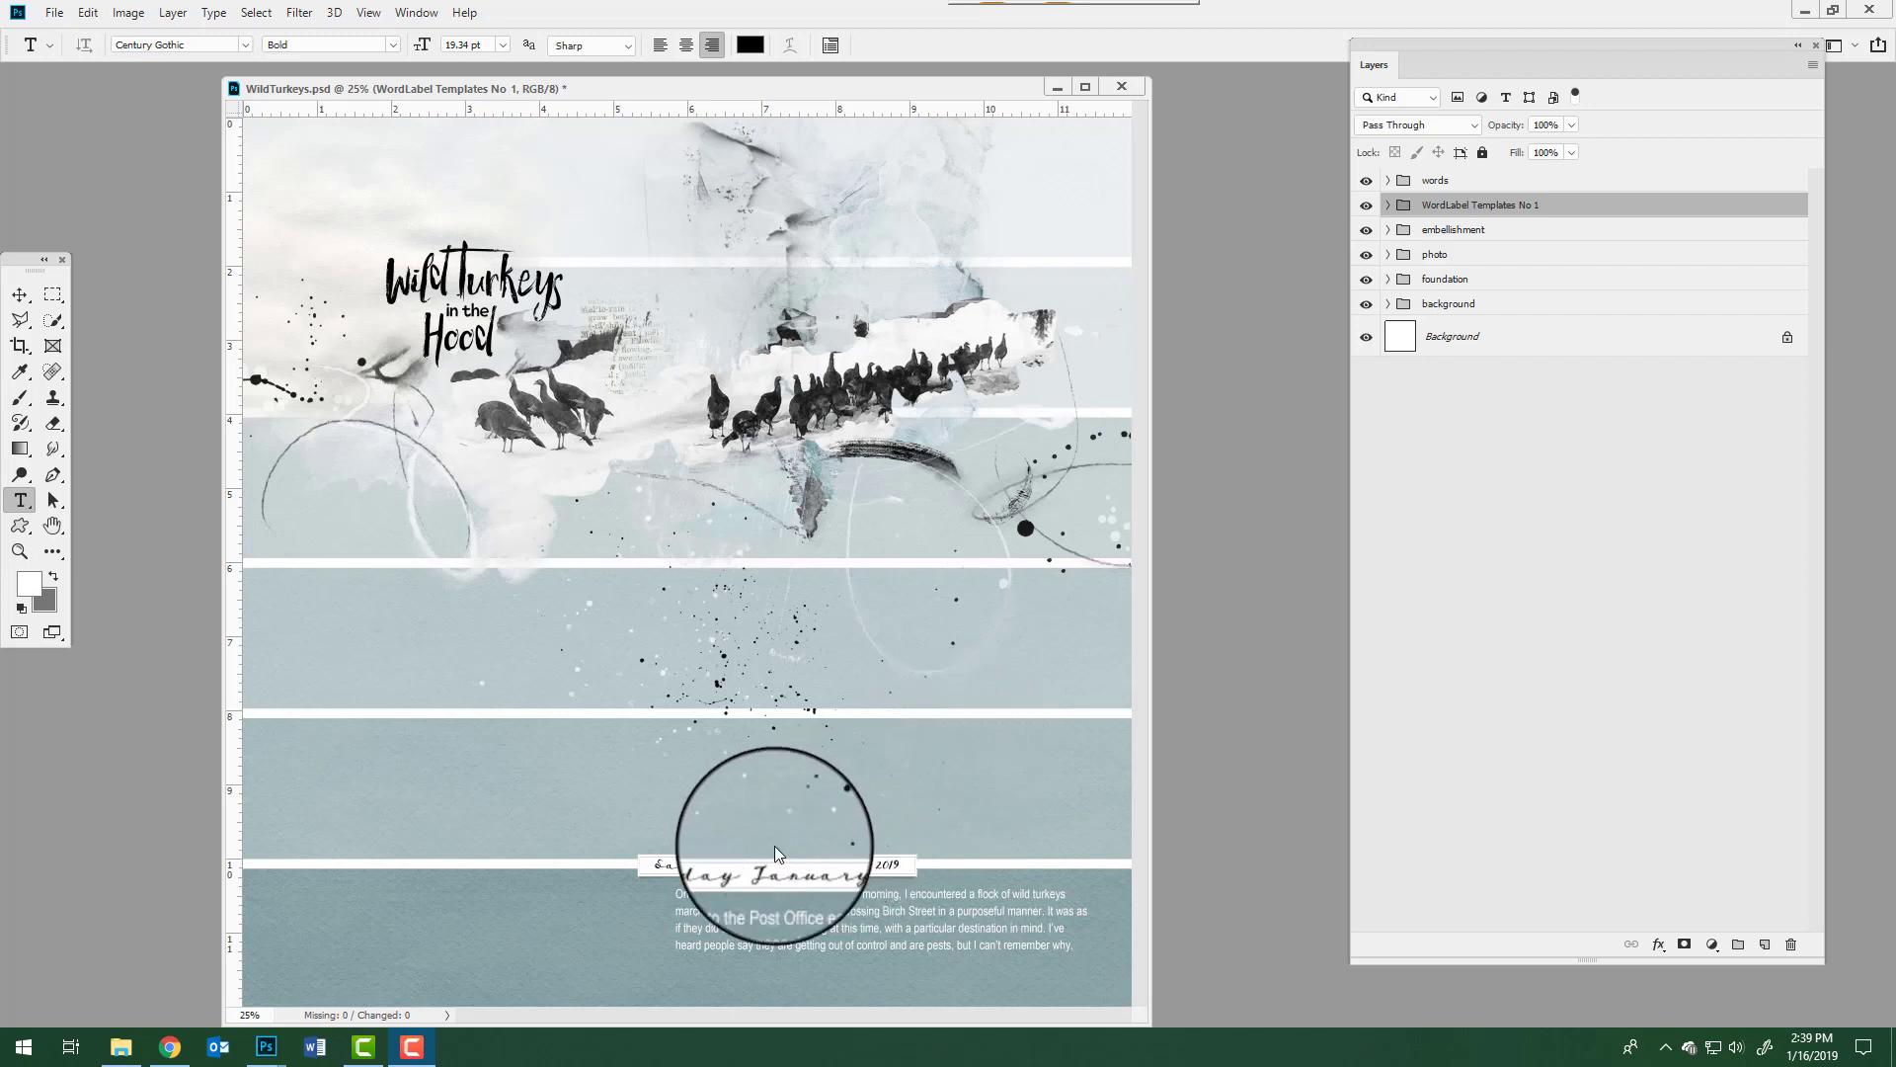
- Switch to File Explorer and open the BrushSet folder inside ArtPlay Palette Coolth A
{"action": "left_click", "coordinate": [122, 1047]}
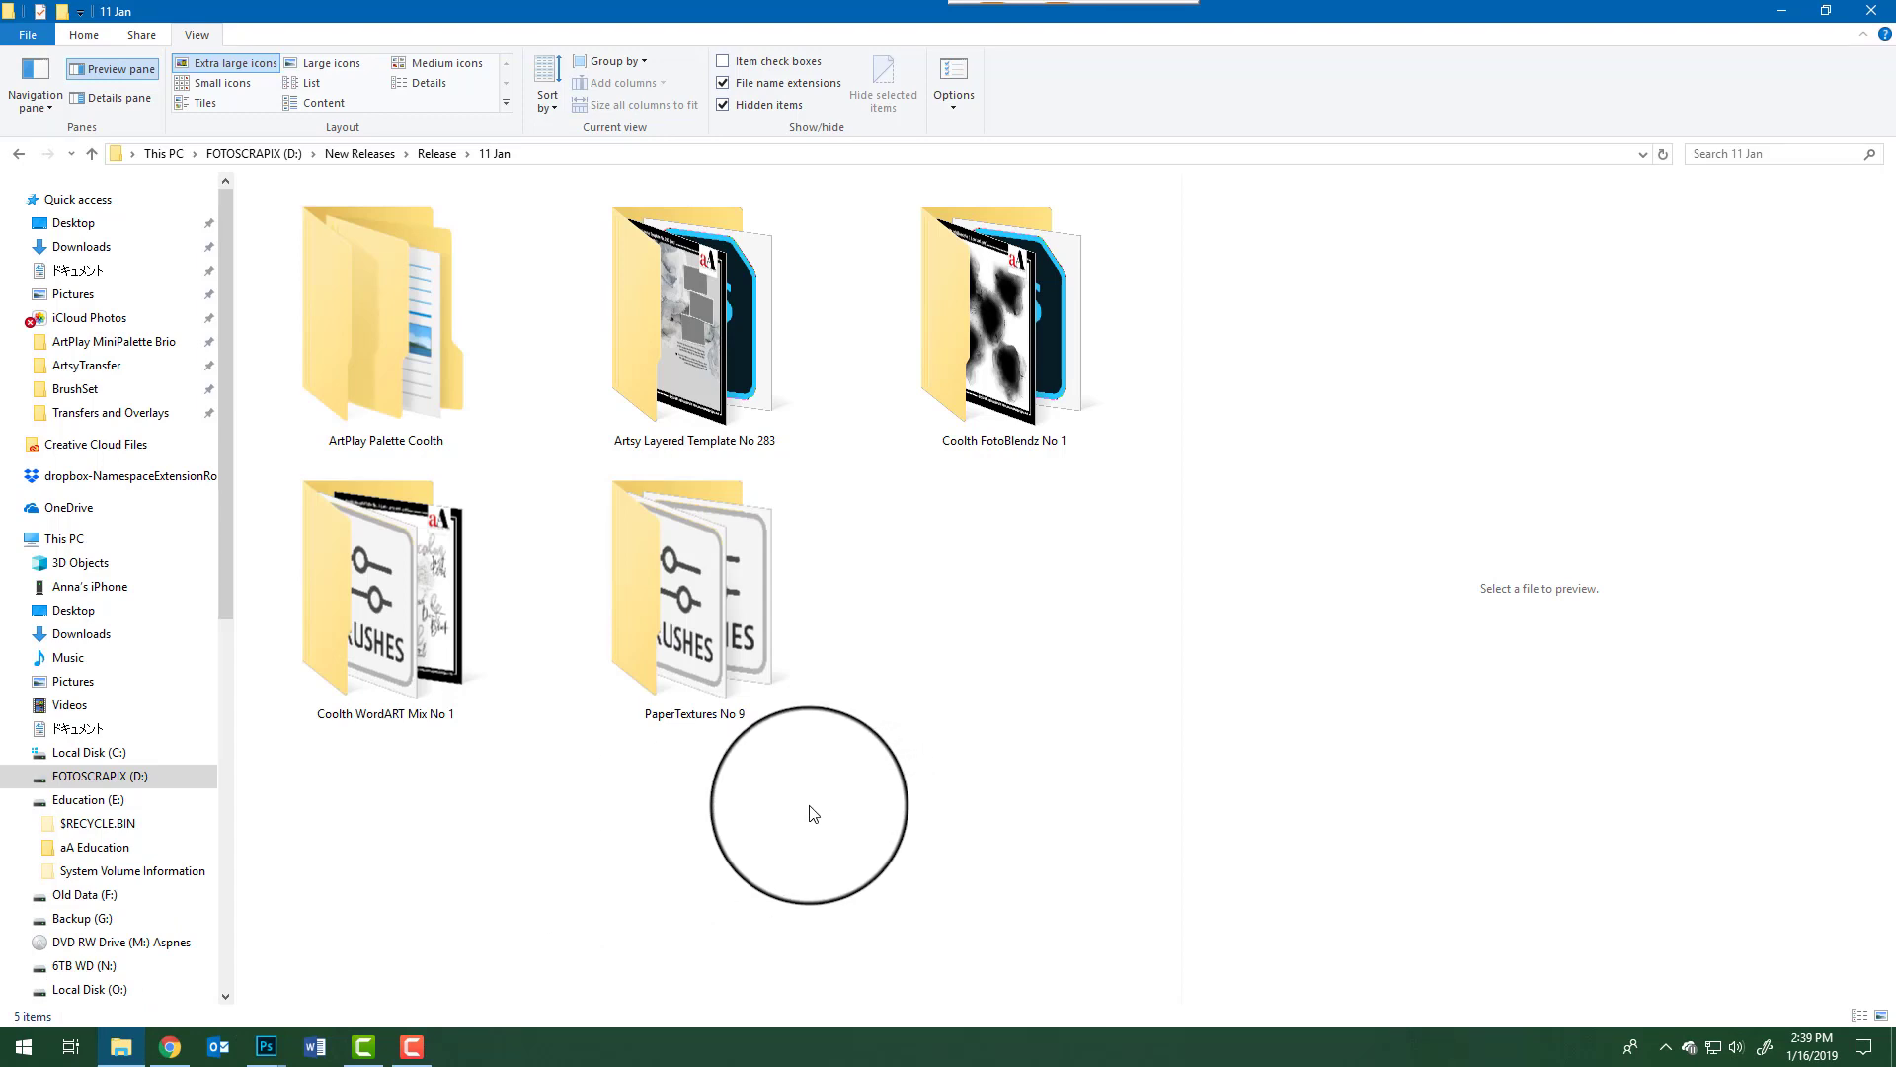
{"action": "double_click", "coordinate": [395, 348]}
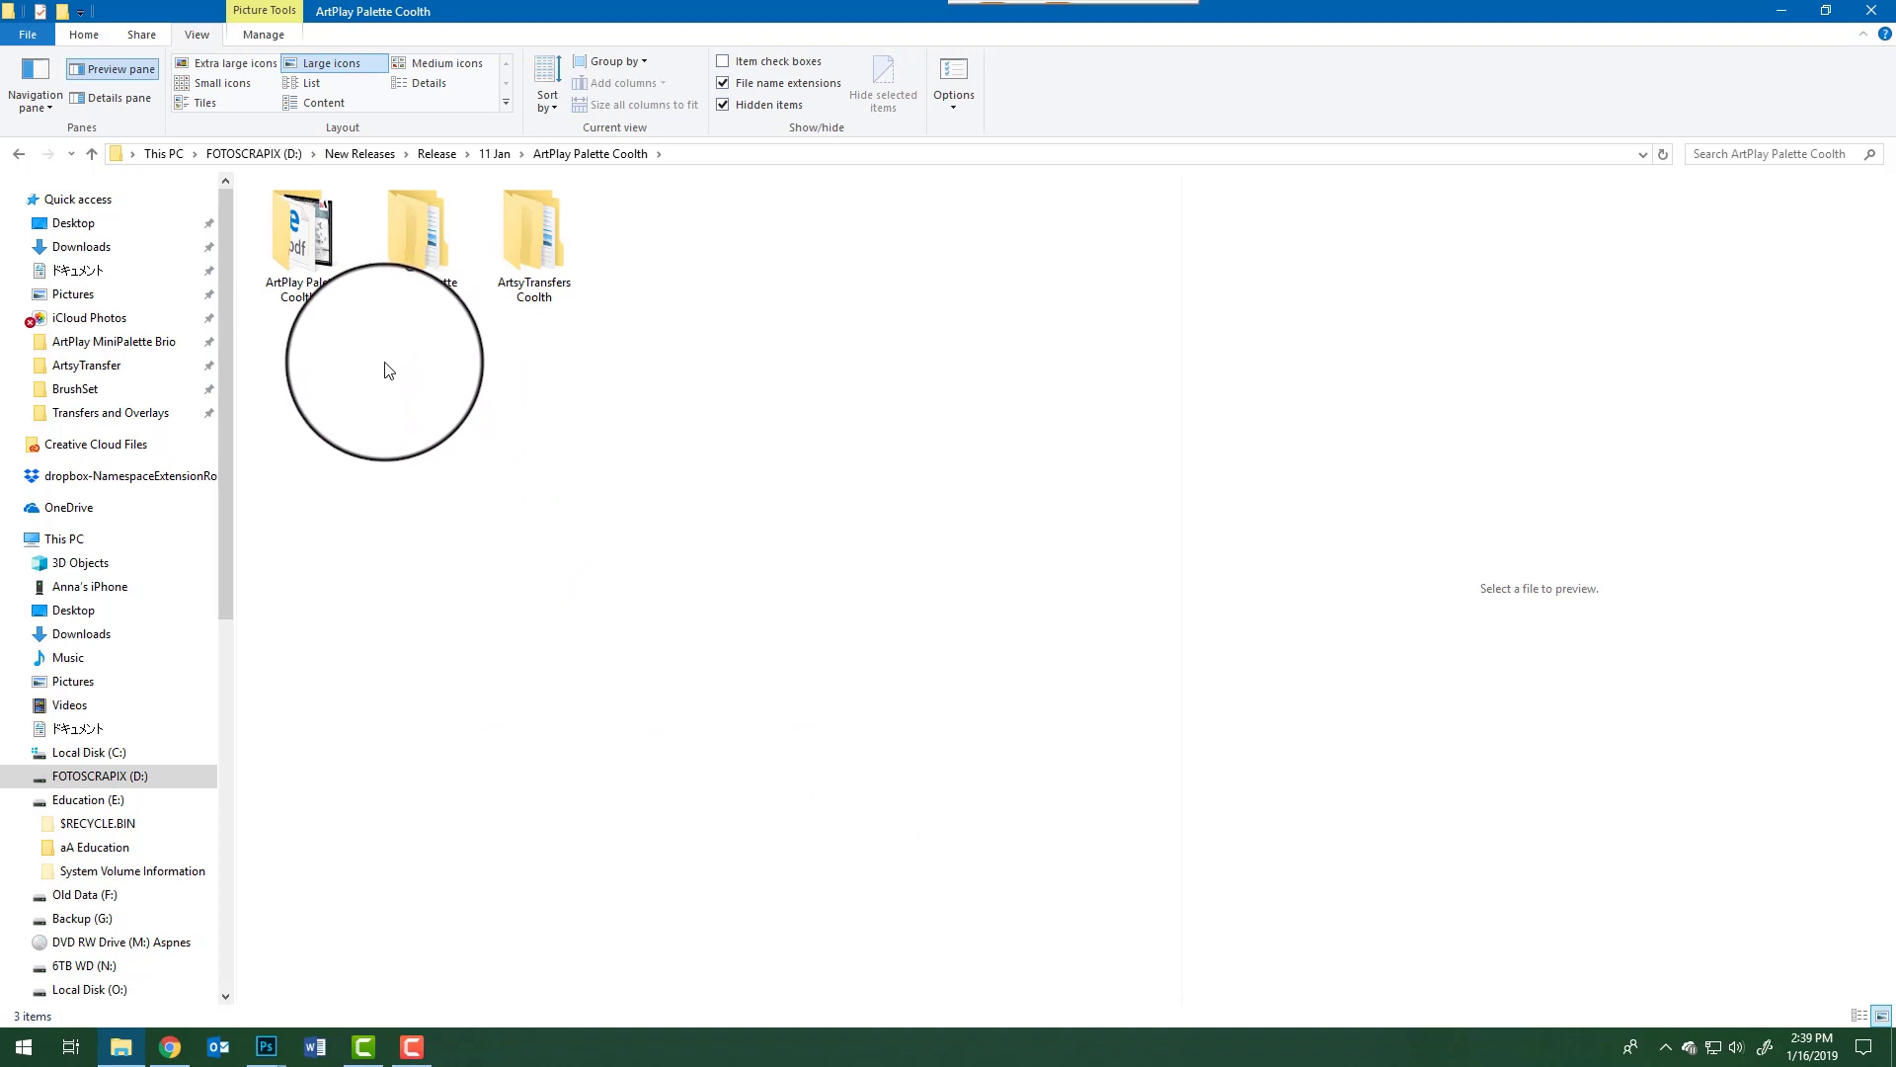
{"action": "double_click", "coordinate": [312, 245]}
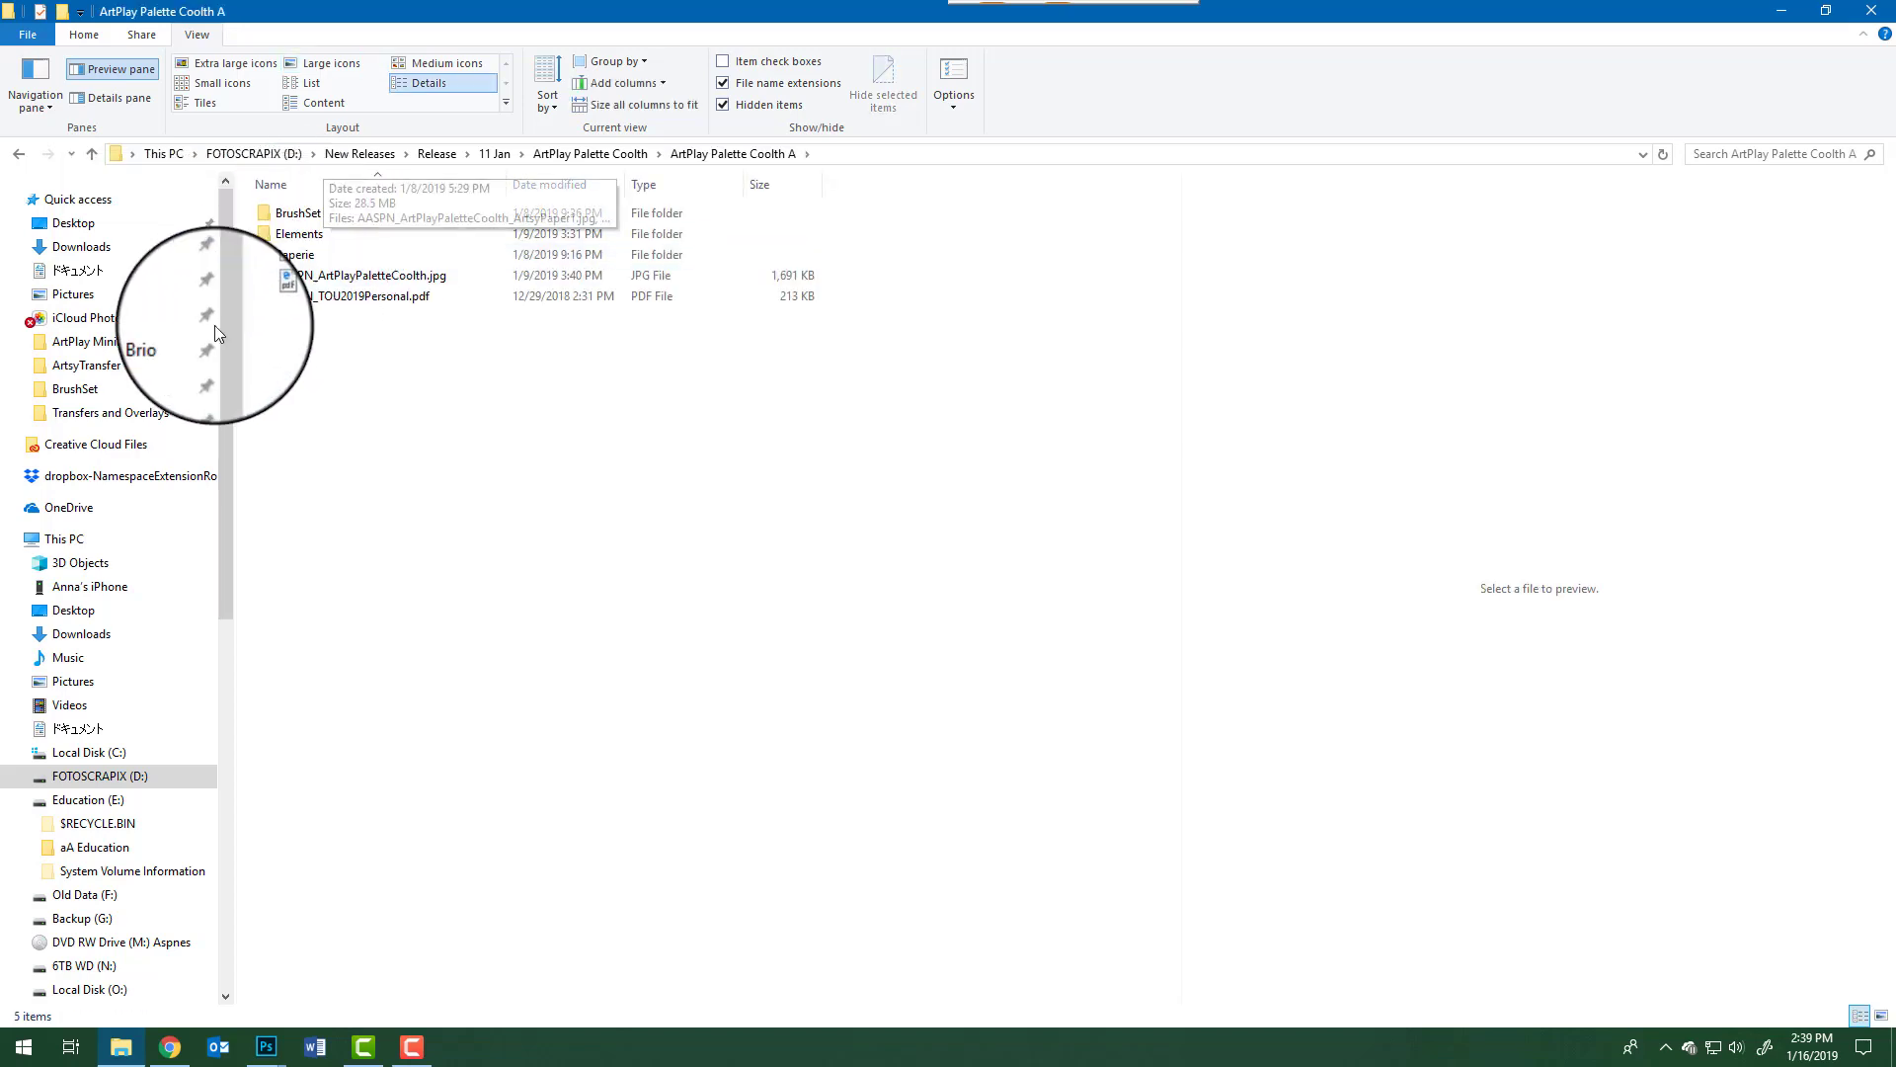
{"action": "double_click", "coordinate": [334, 216]}
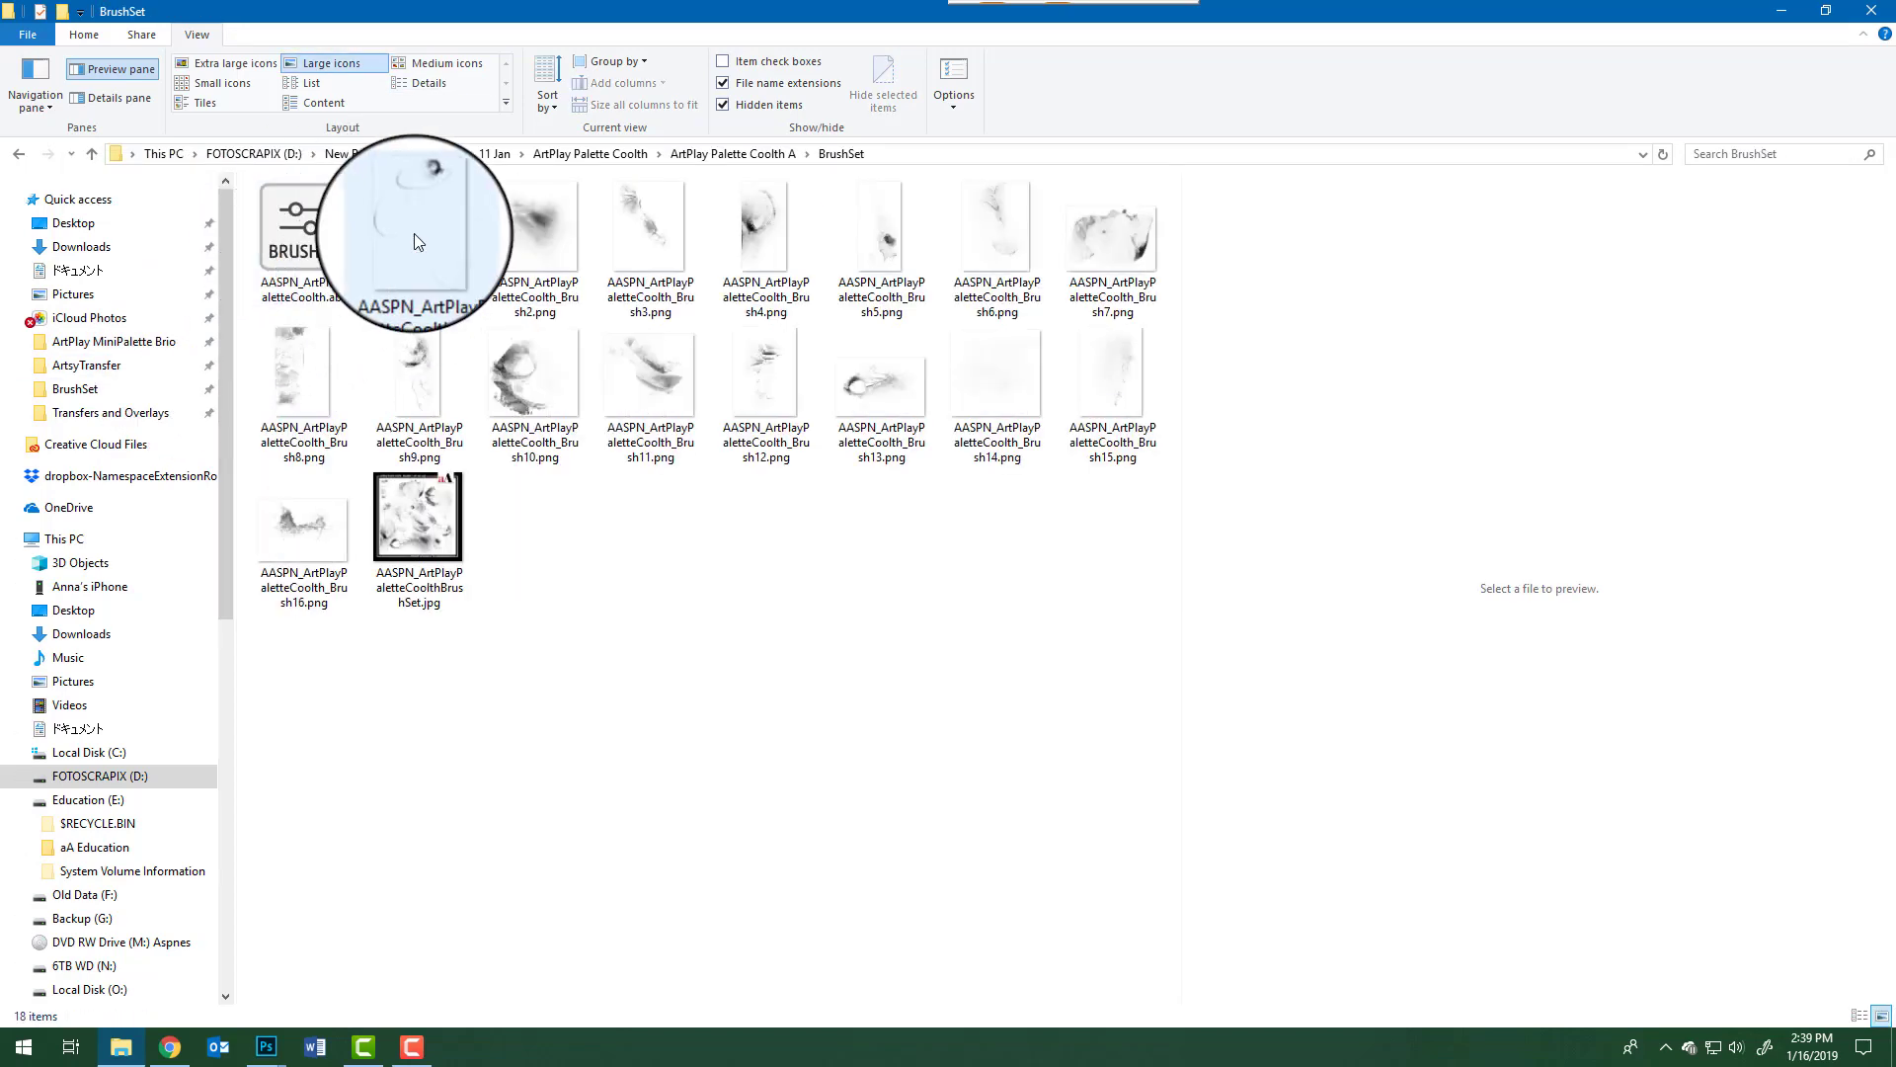
- Preview the PNG images of brushes 1 to 6 and brush 14 in the BrushSet folder
{"action": "left_click", "coordinate": [415, 234]}
{"action": "left_click", "coordinate": [526, 239]}
{"action": "left_click", "coordinate": [654, 237]}
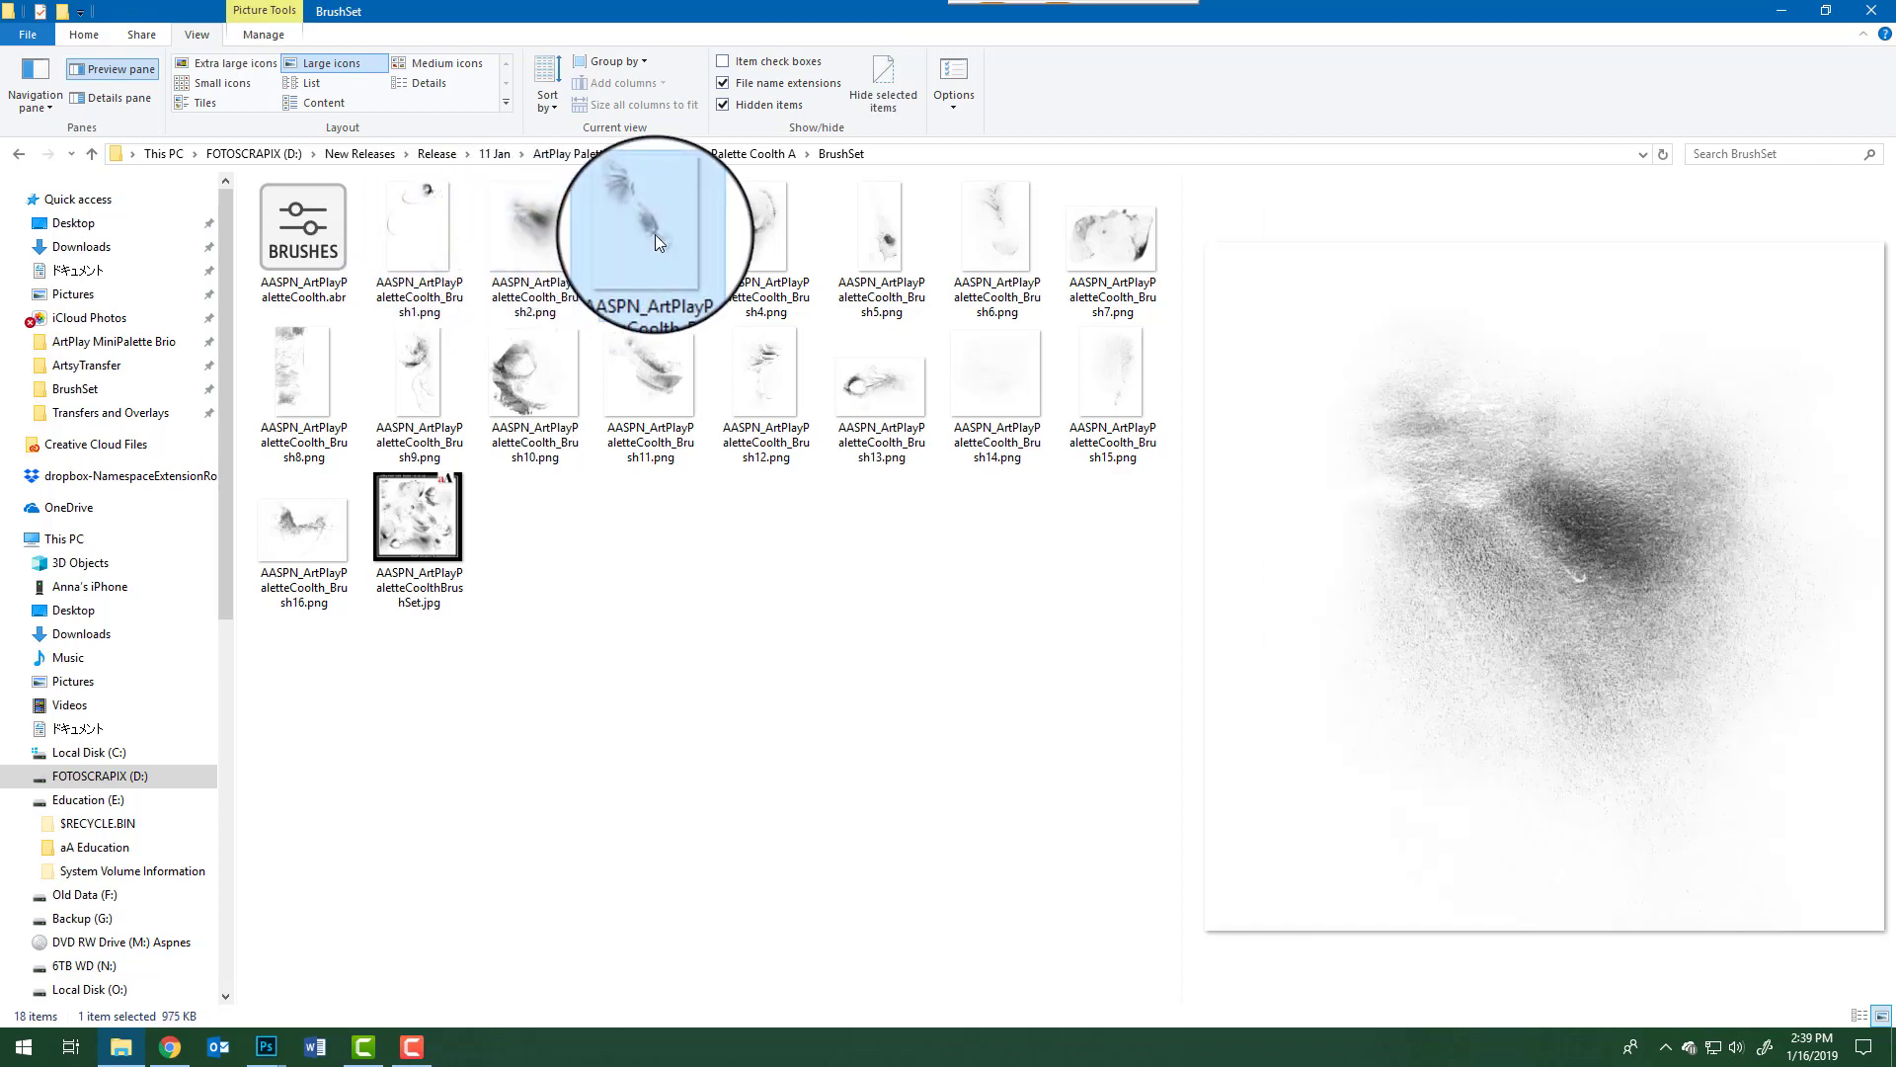
{"action": "left_click", "coordinate": [756, 247]}
{"action": "left_click", "coordinate": [879, 242]}
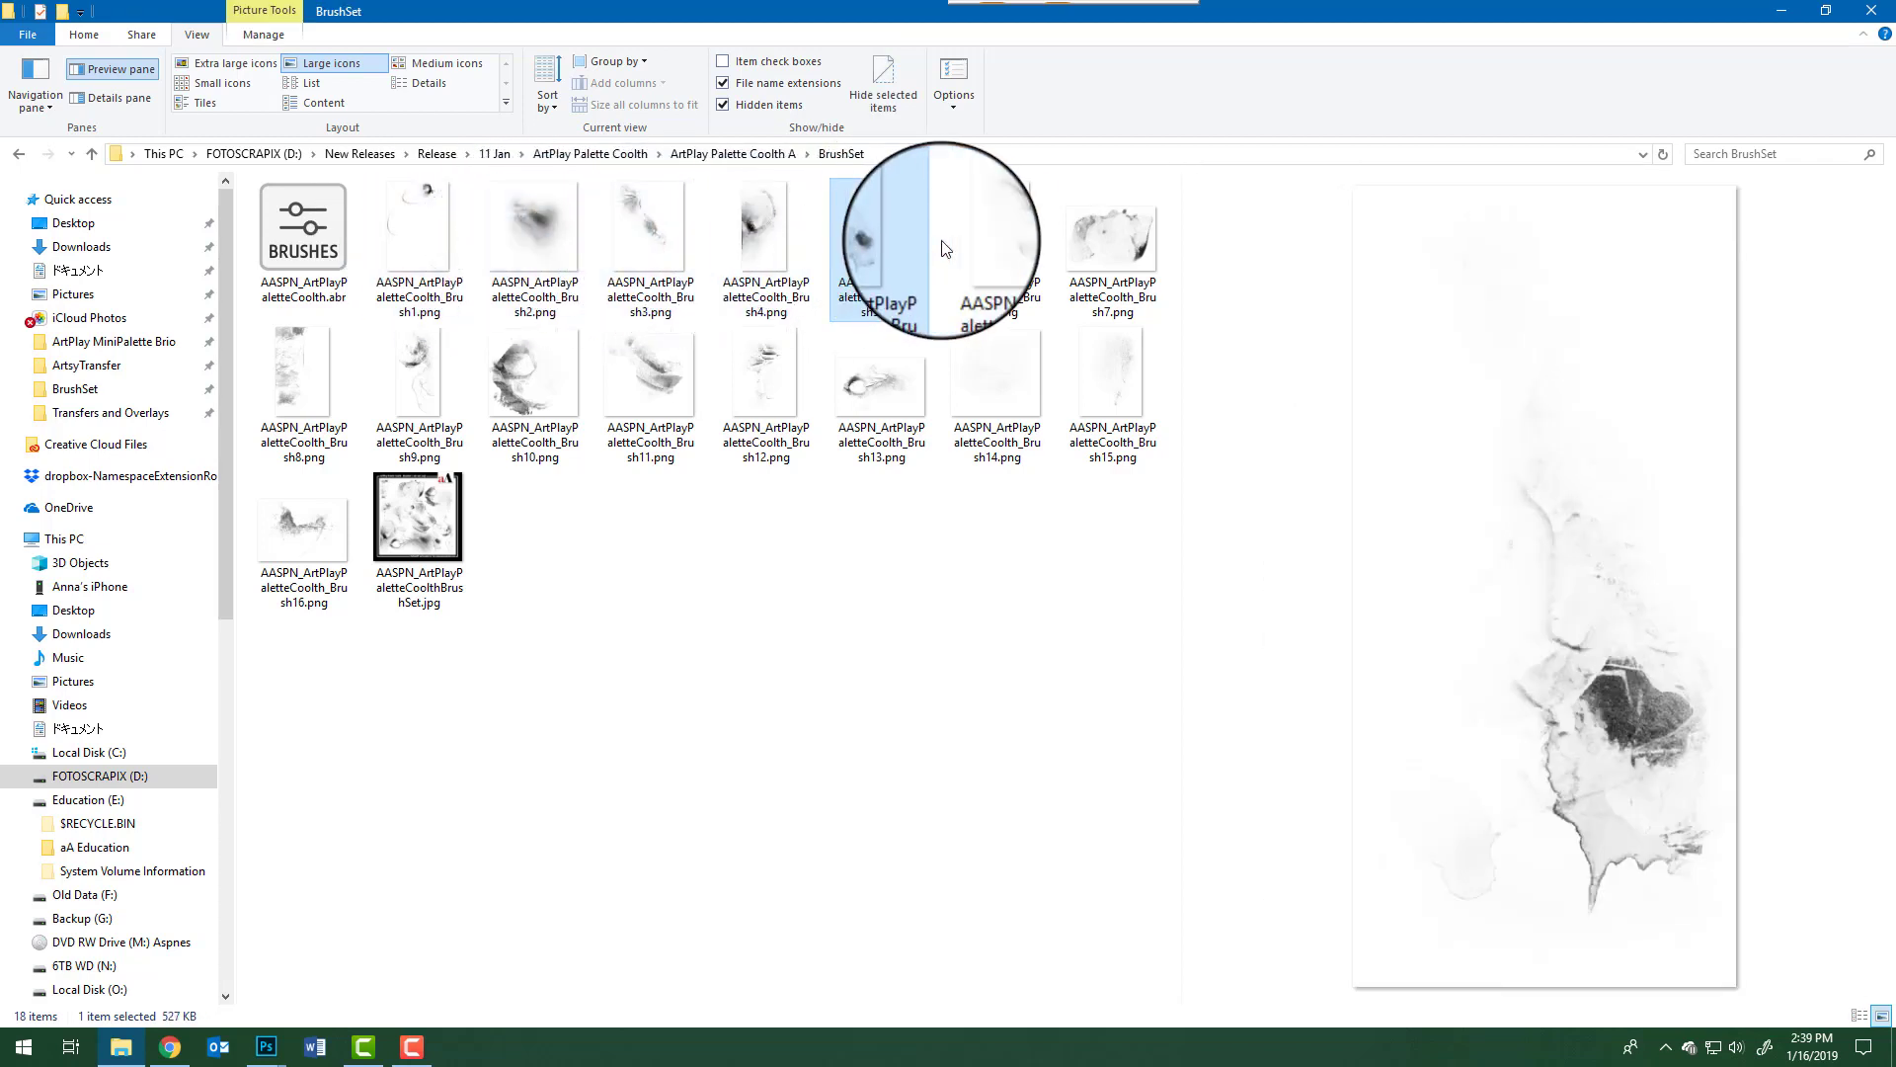
{"action": "left_click", "coordinate": [976, 239]}
{"action": "left_click", "coordinate": [975, 417]}
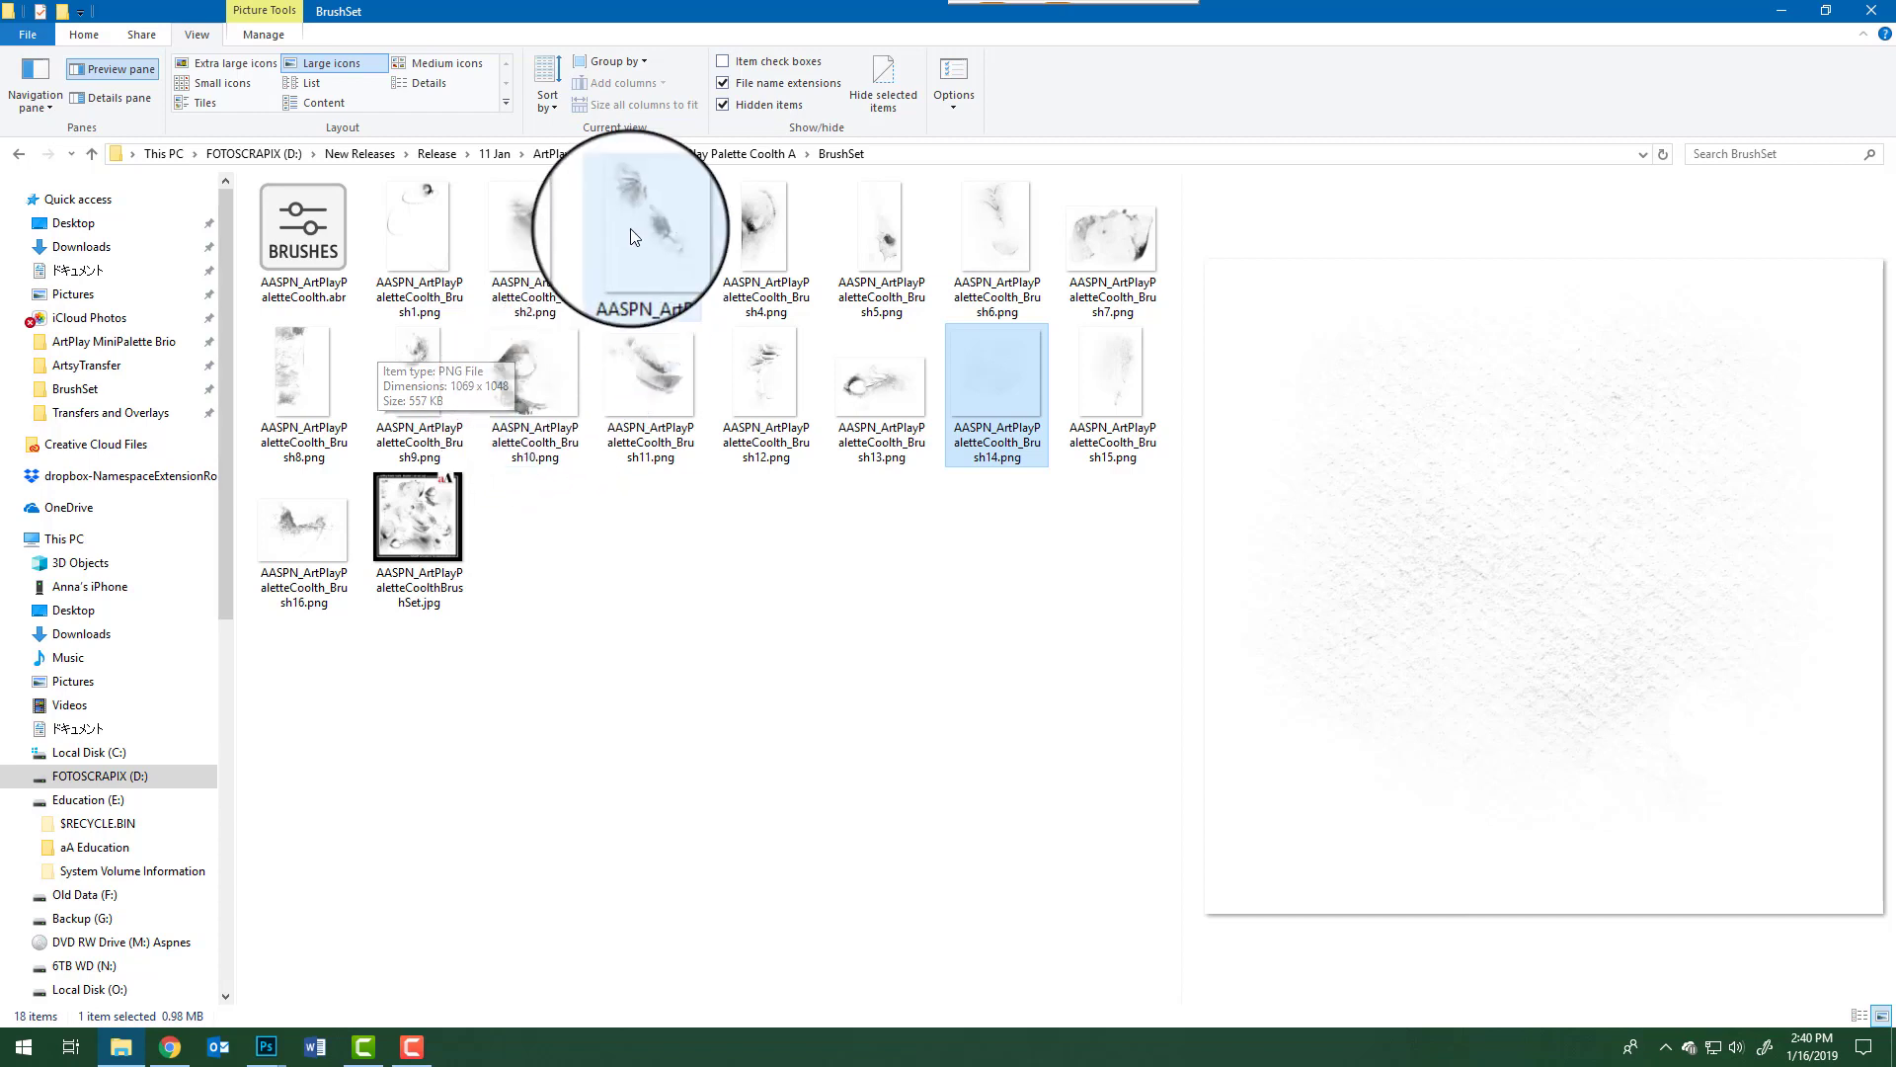
- Open the Twig folder within the Elements of ArtPlay Palette Coolth A and preview the TwigA image
{"action": "left_click", "coordinate": [703, 153]}
{"action": "double_click", "coordinate": [321, 234]}
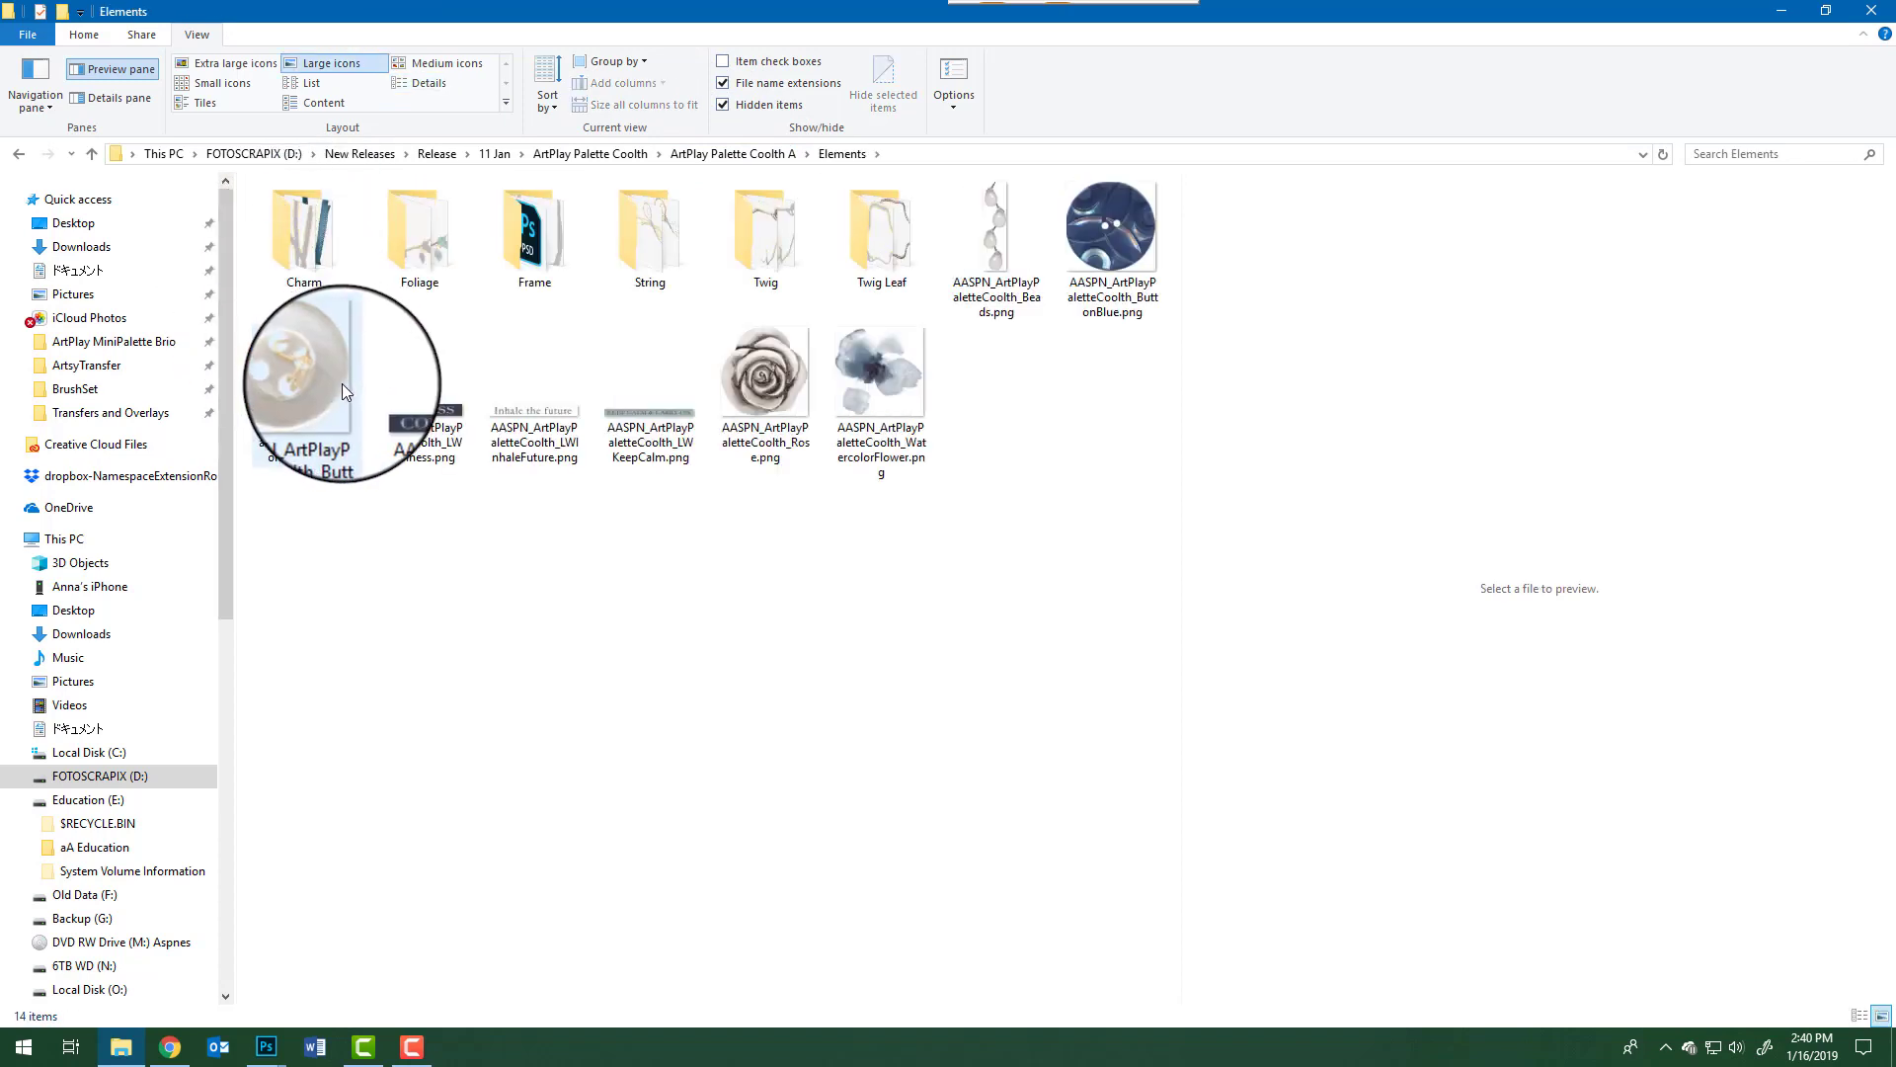
{"action": "double_click", "coordinate": [776, 234]}
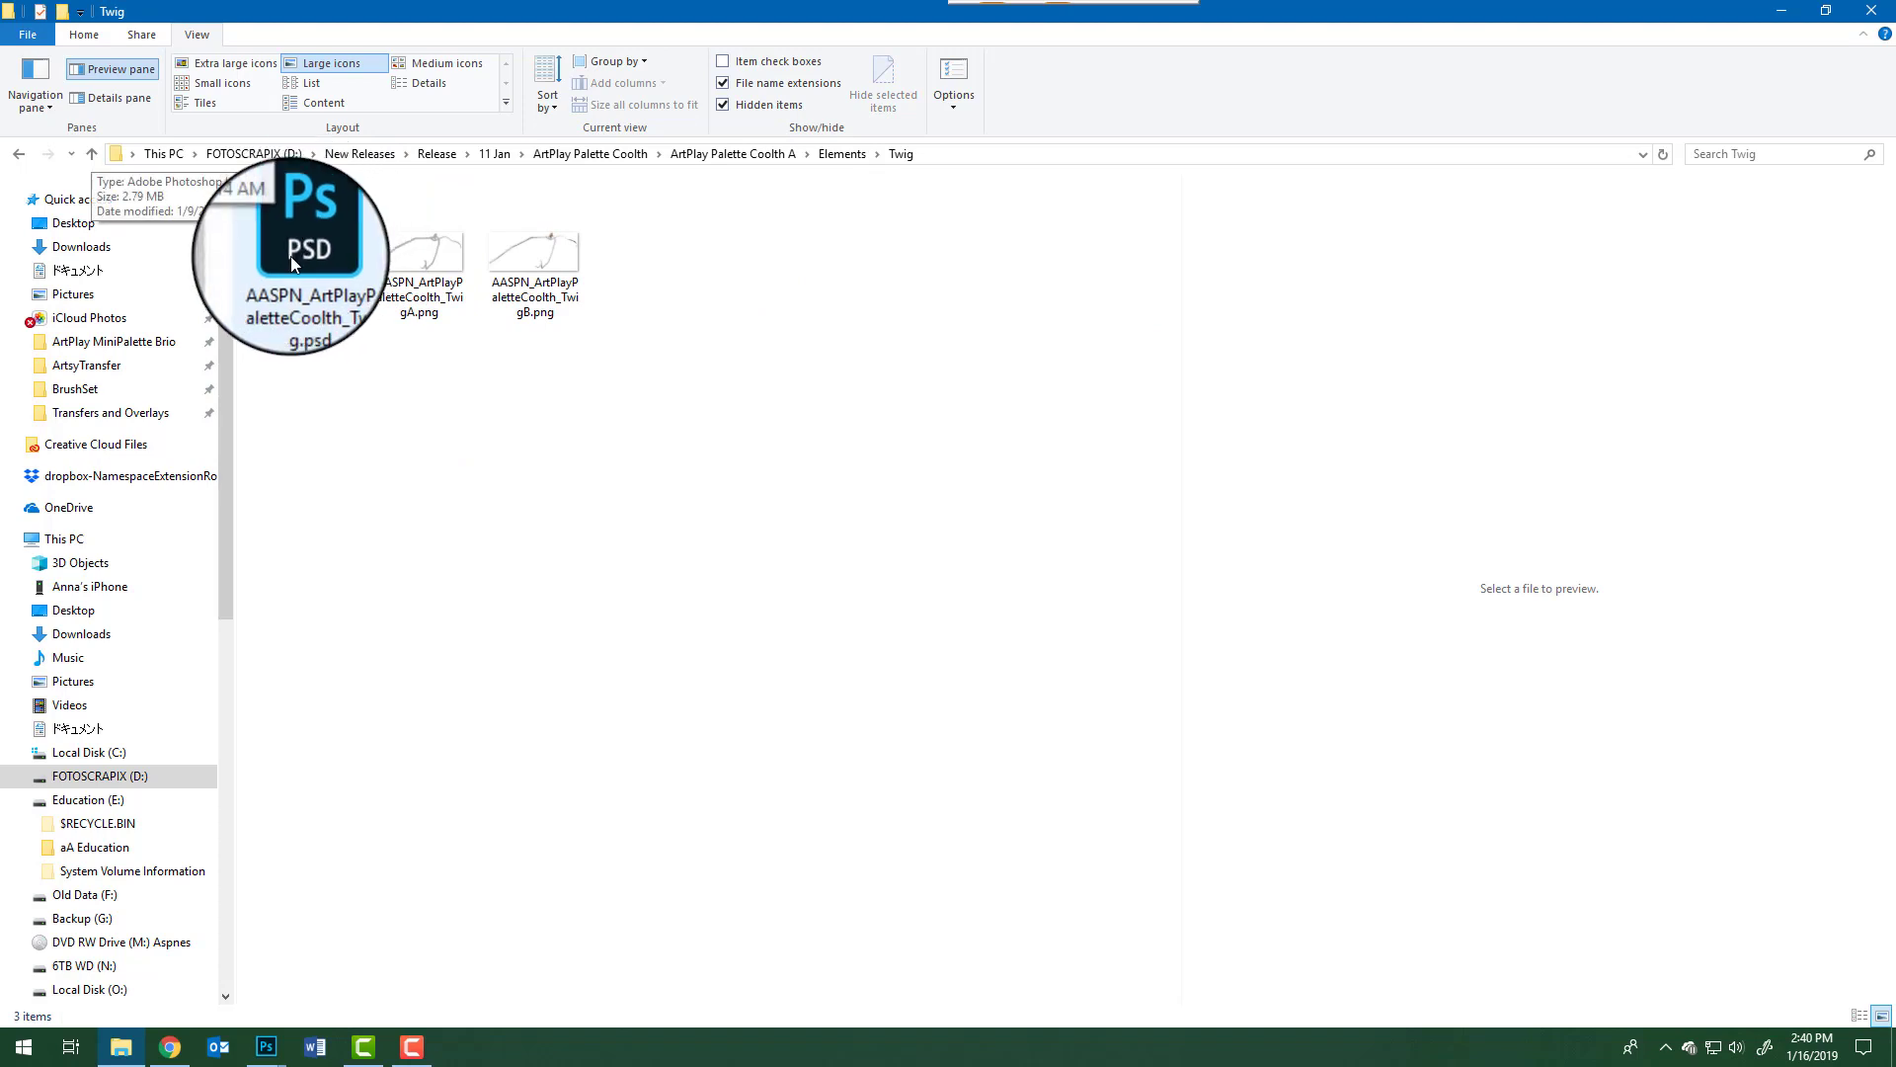
{"action": "left_click", "coordinate": [399, 260]}
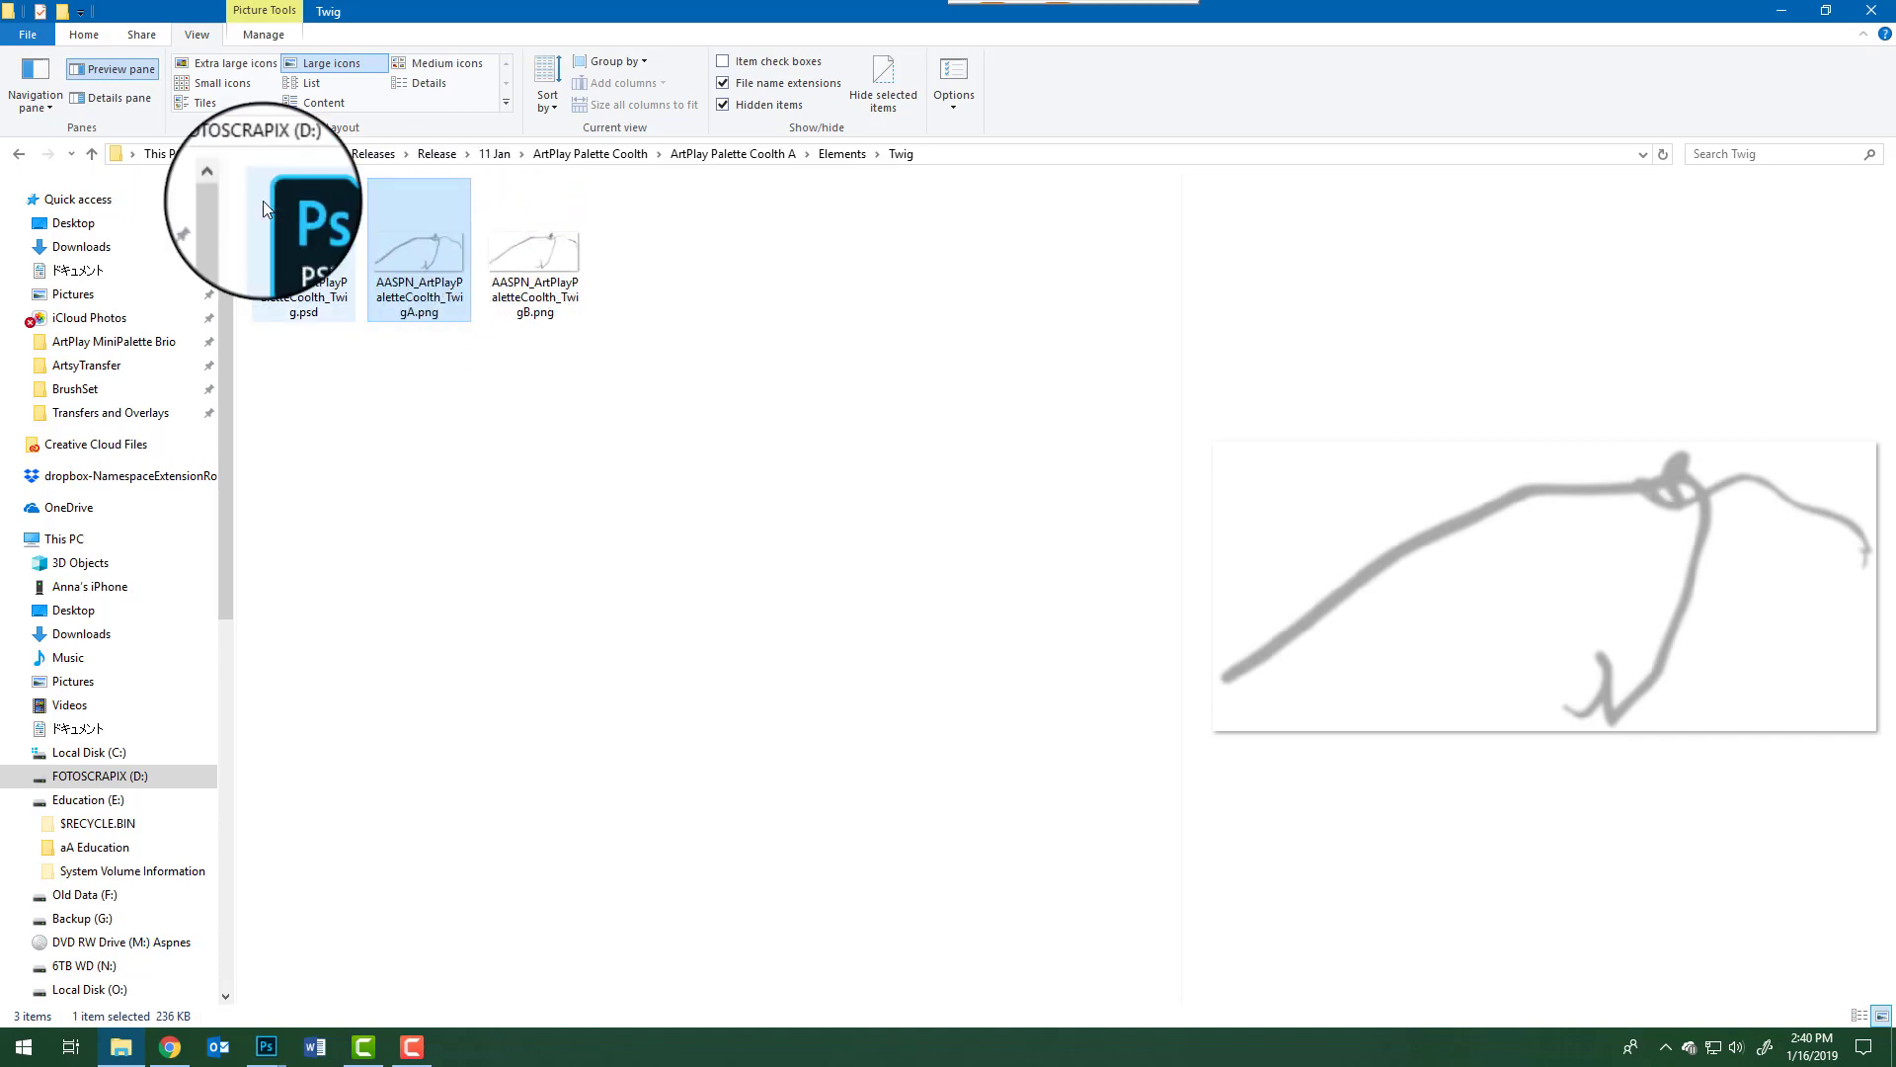
- Go to the Paperie folder of ArtPlay Palette Coolth A and preview ArtsyPaper1 to 4 and SolidPaper1
{"action": "left_click", "coordinate": [19, 153]}
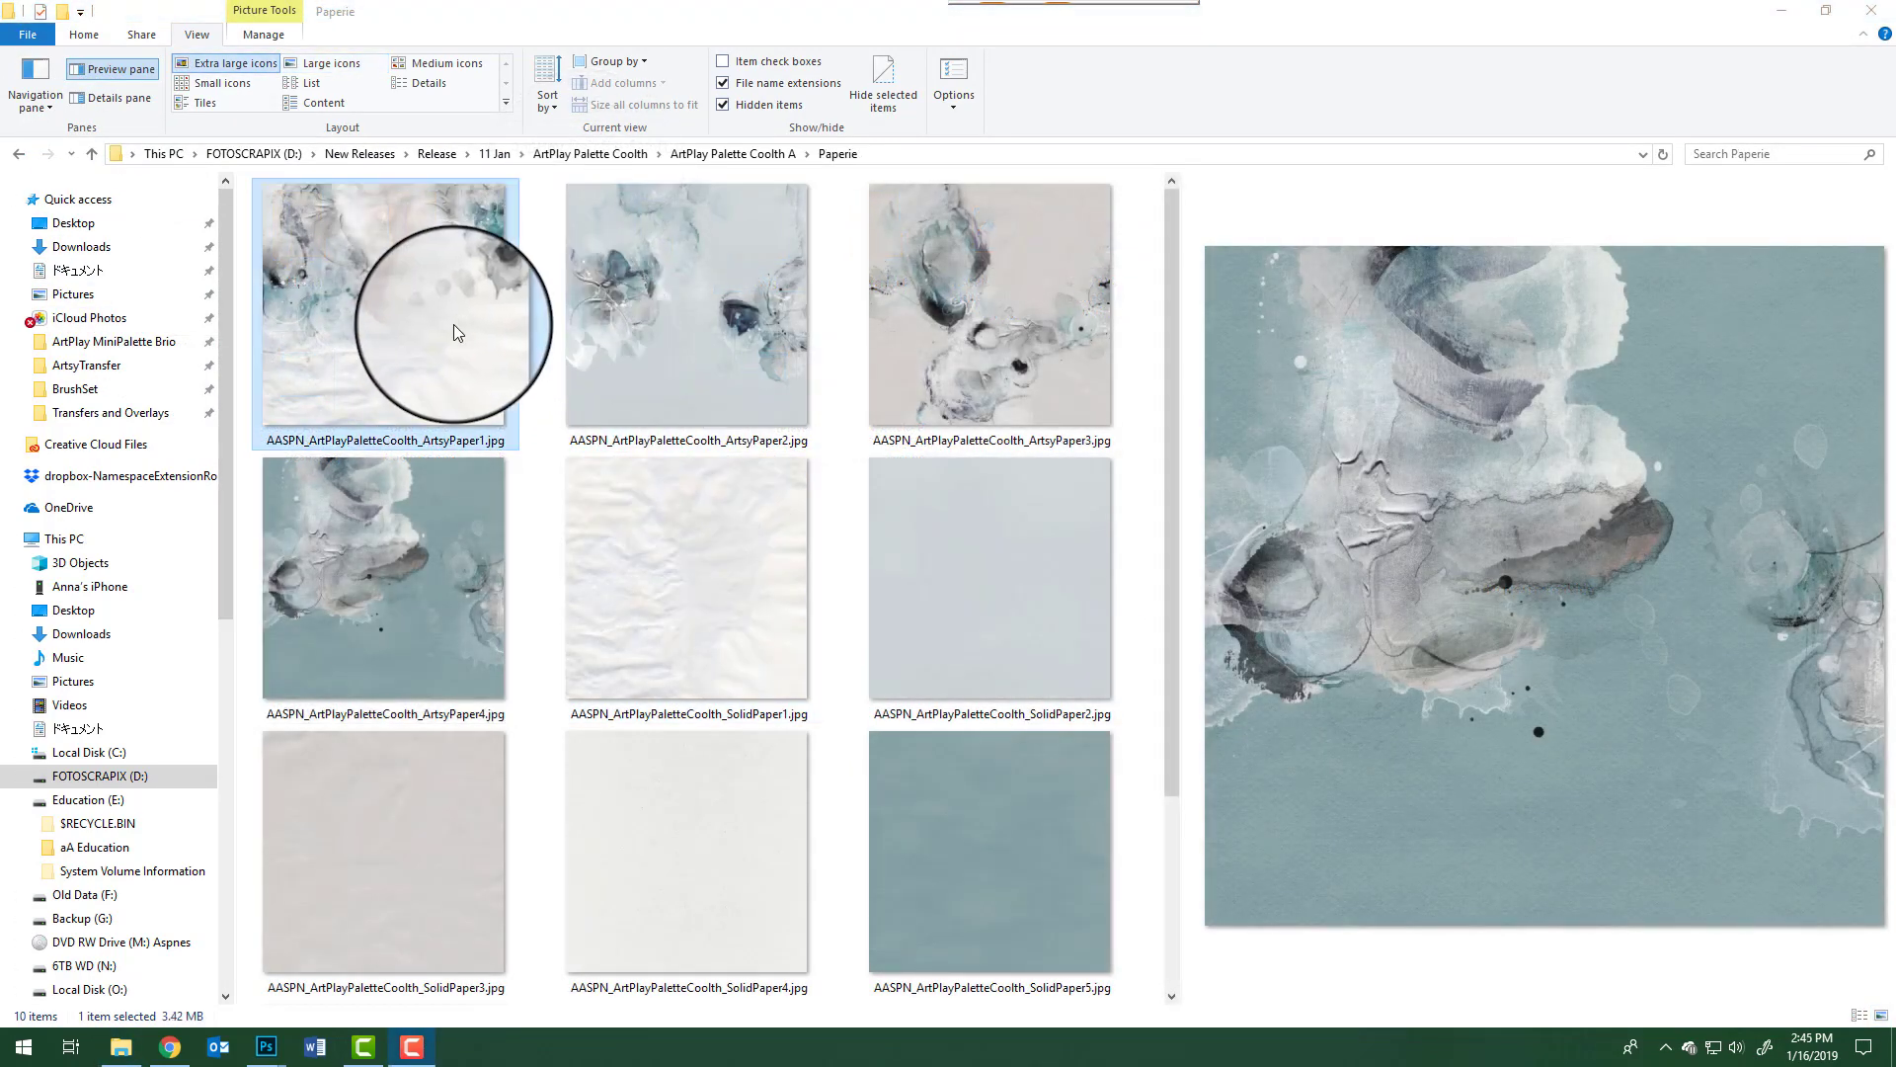
{"action": "left_click", "coordinate": [454, 324]}
{"action": "left_click", "coordinate": [690, 324]}
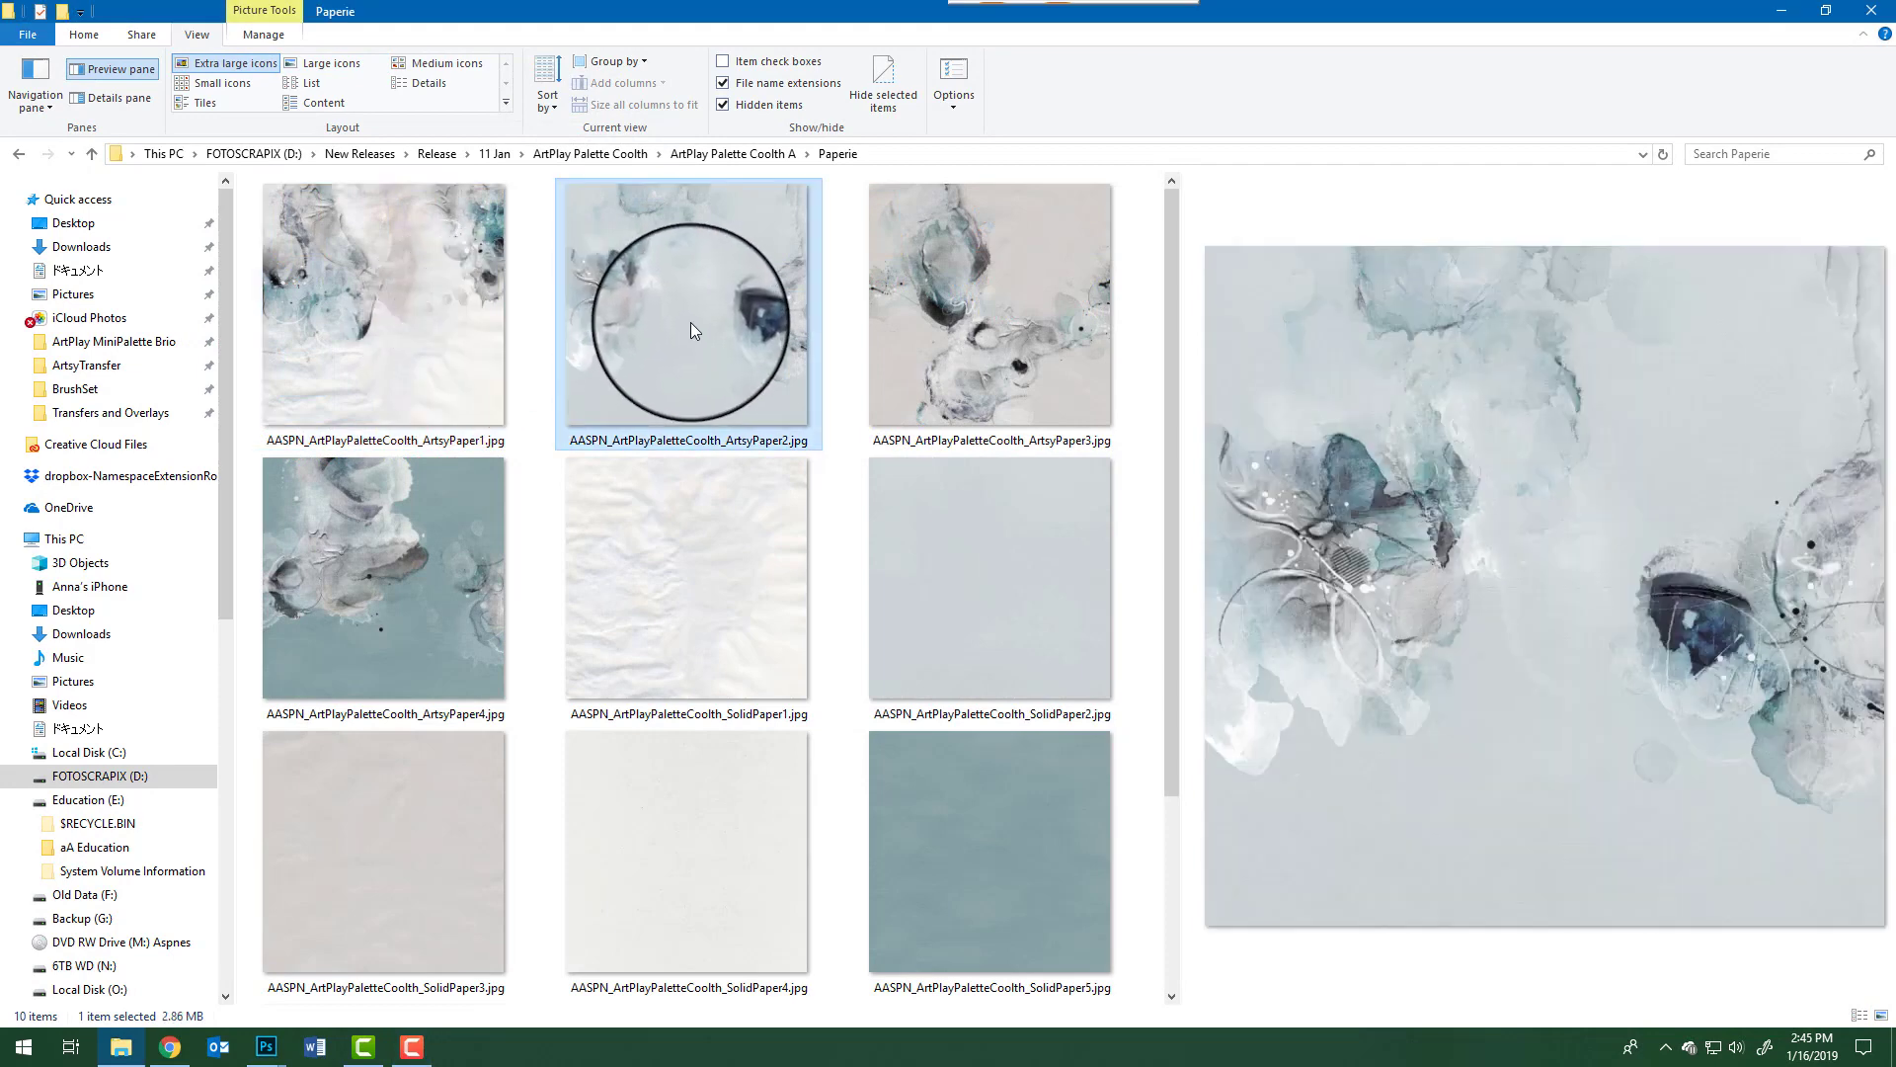
{"action": "left_click", "coordinate": [1031, 318]}
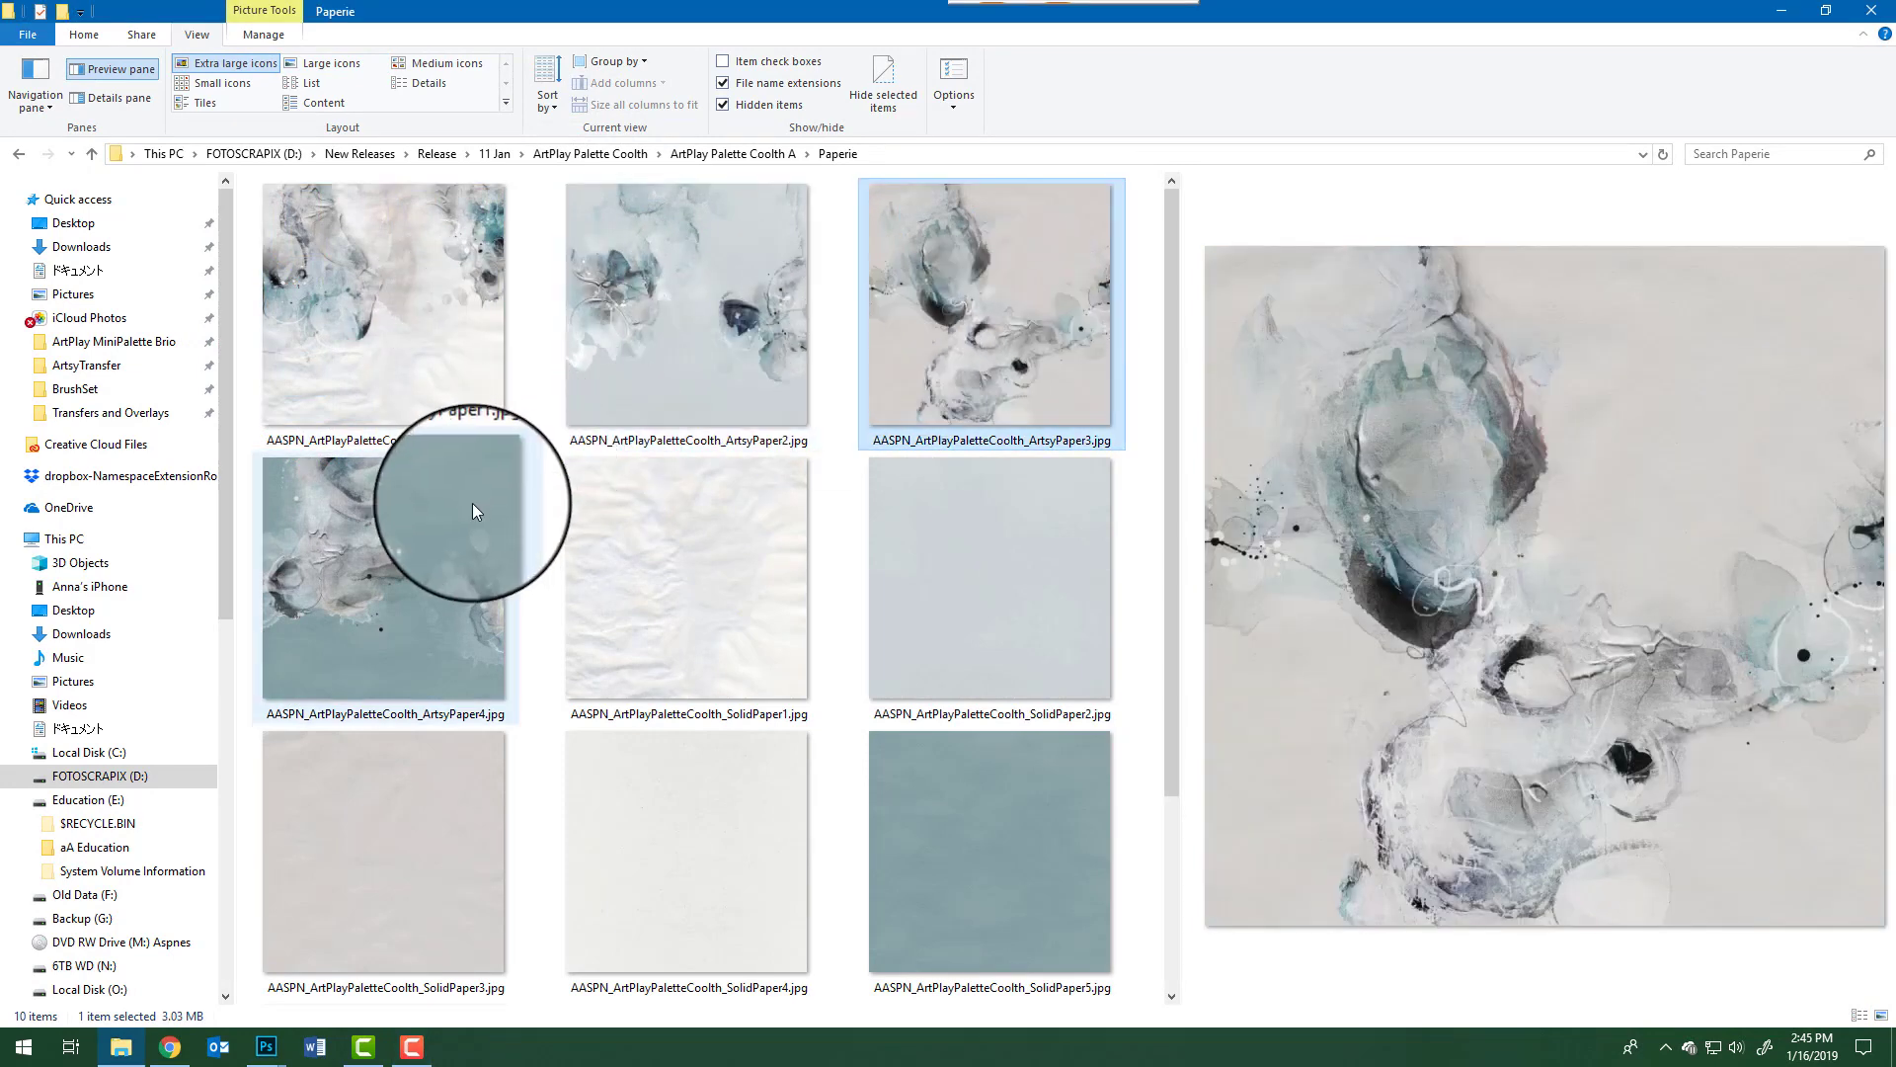
{"action": "left_click", "coordinate": [454, 524]}
{"action": "left_click", "coordinate": [723, 558]}
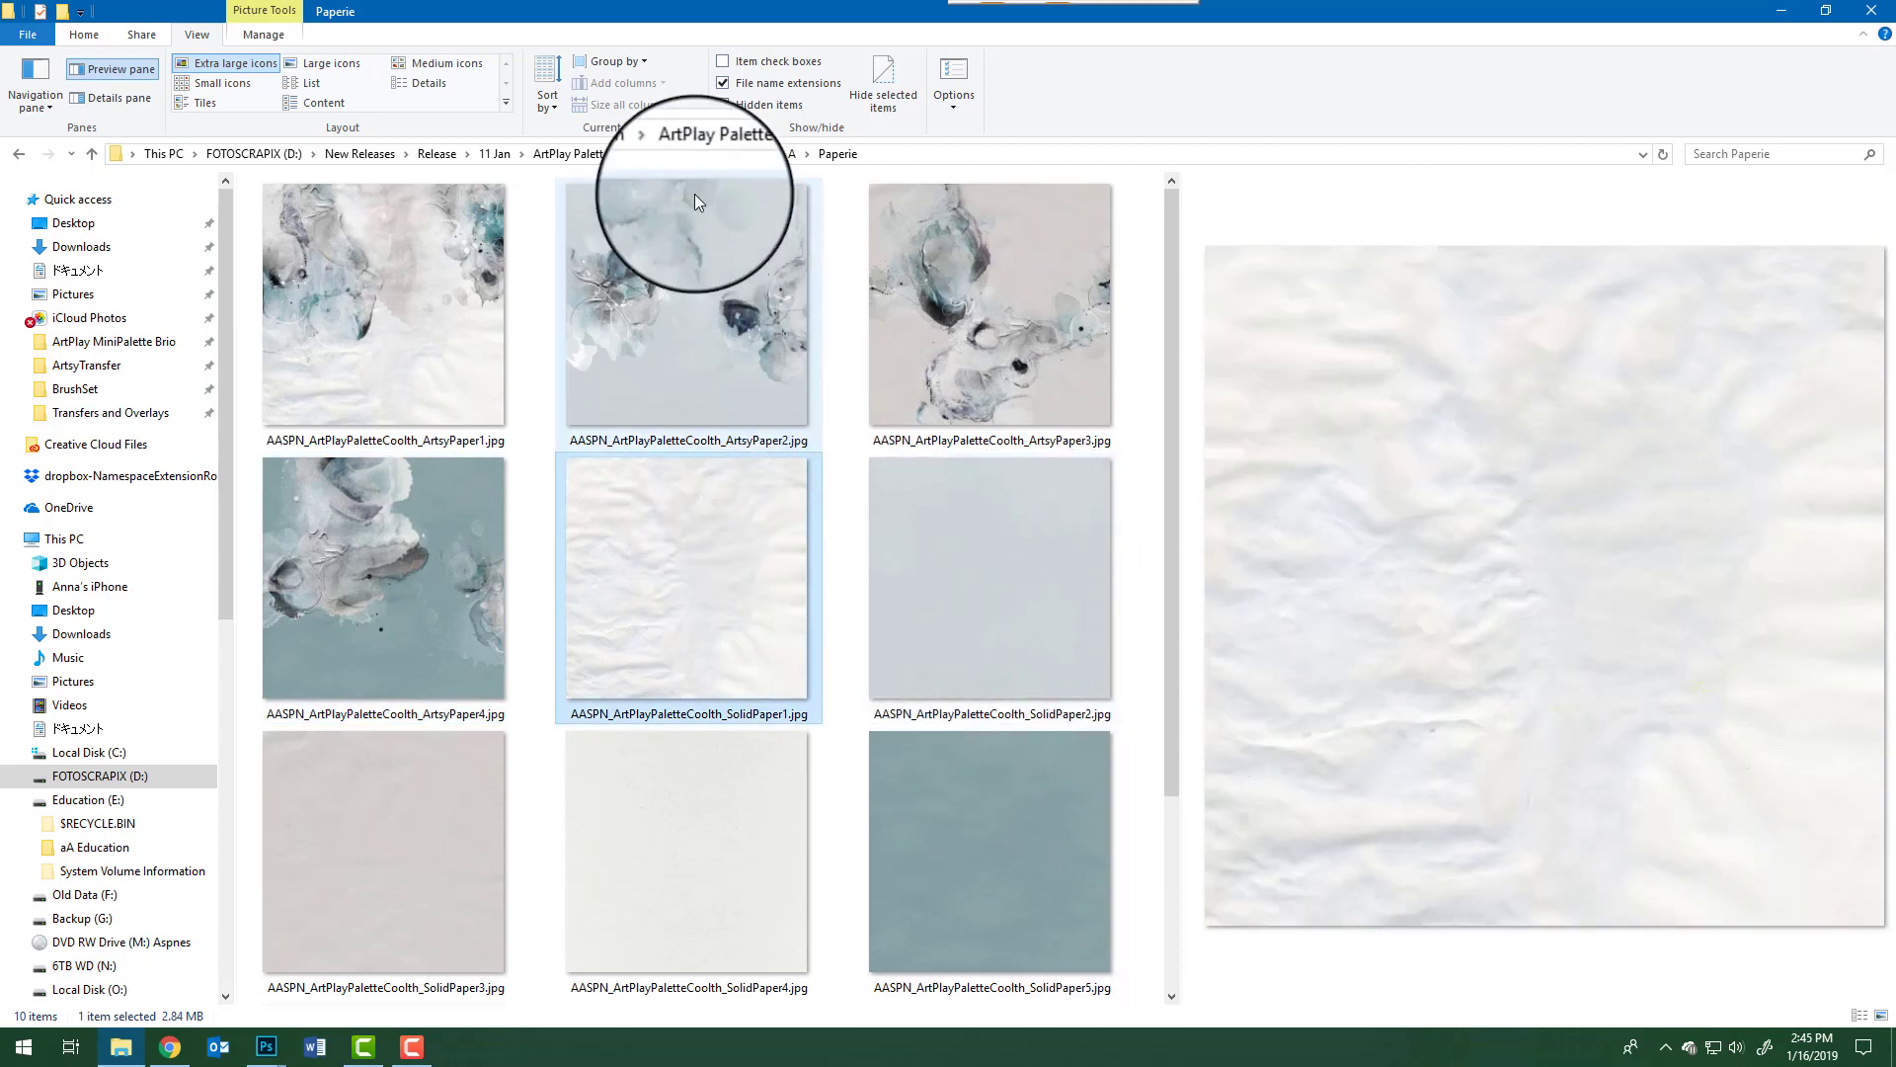
- Open the Transfers and Overlays folder of ArtPlay Palette Coolth B and show its files as extra large icons
{"action": "left_click", "coordinate": [607, 153]}
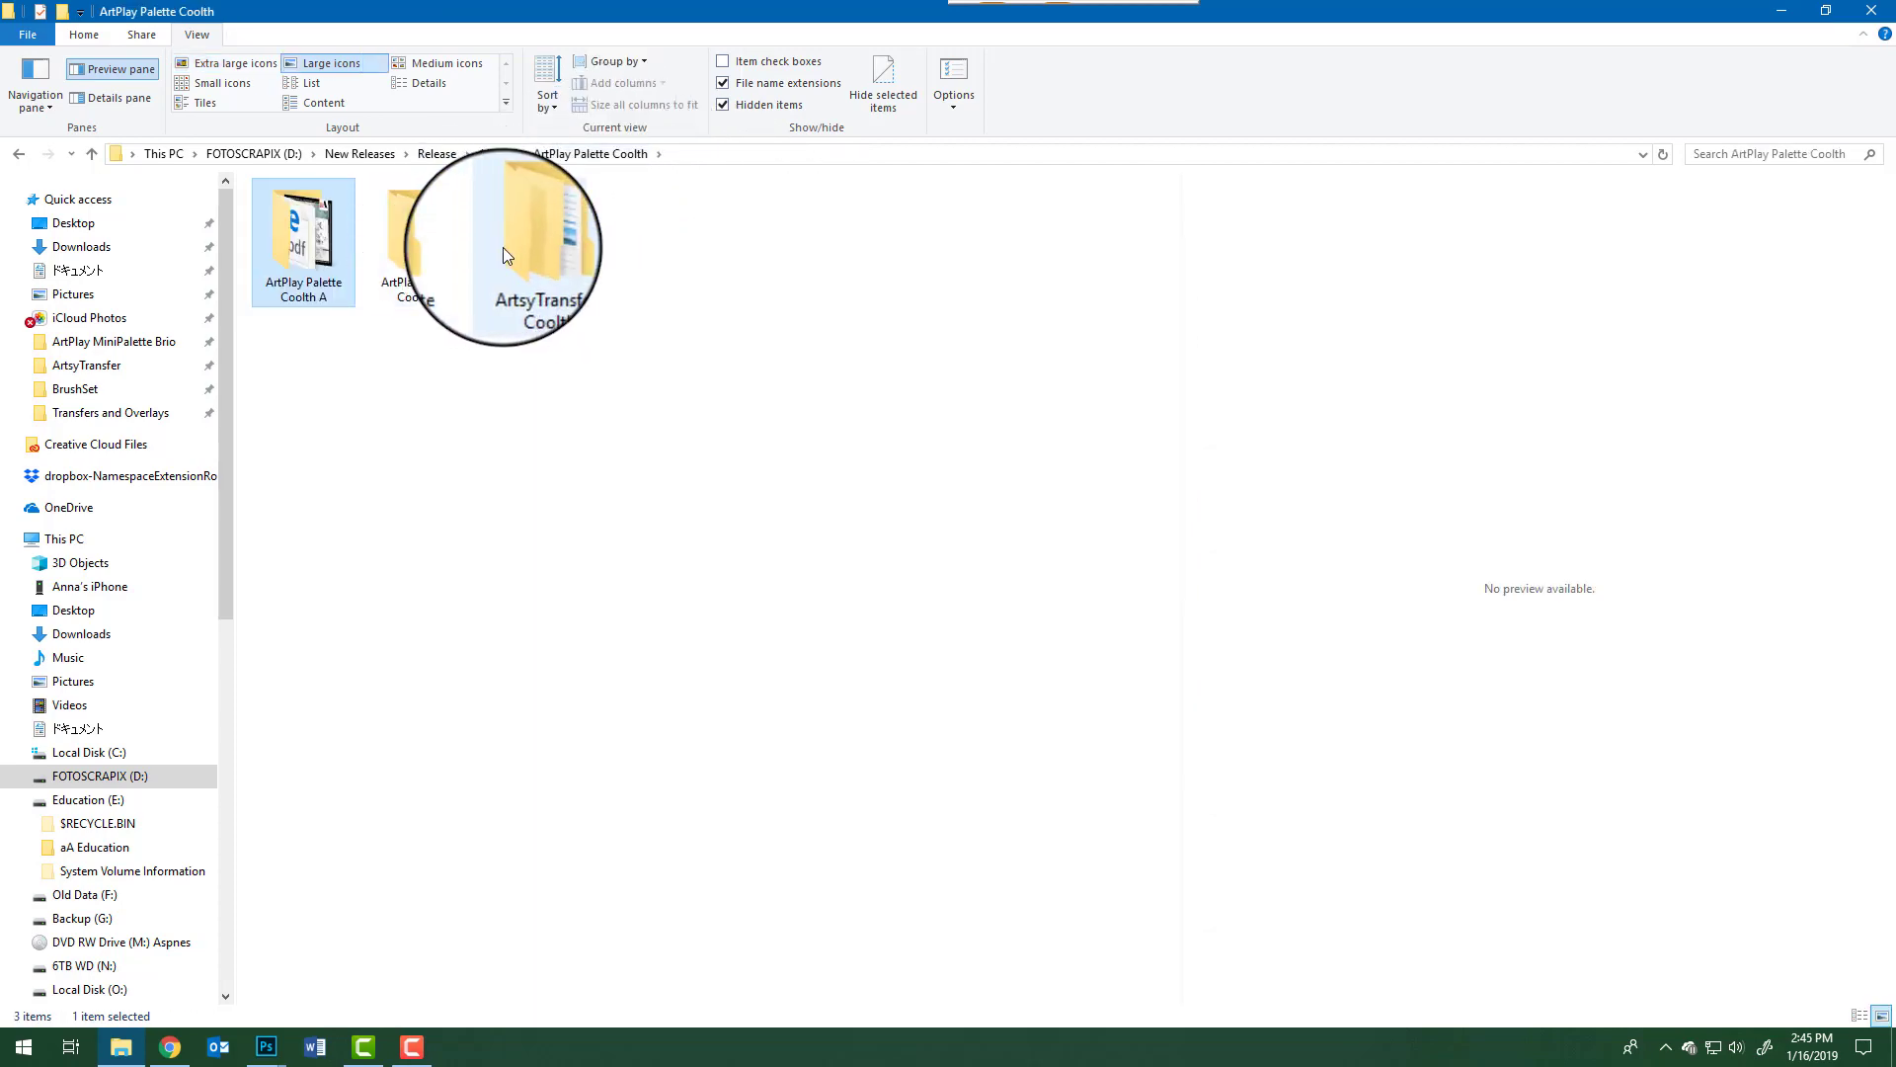
{"action": "double_click", "coordinate": [435, 251]}
{"action": "double_click", "coordinate": [365, 218]}
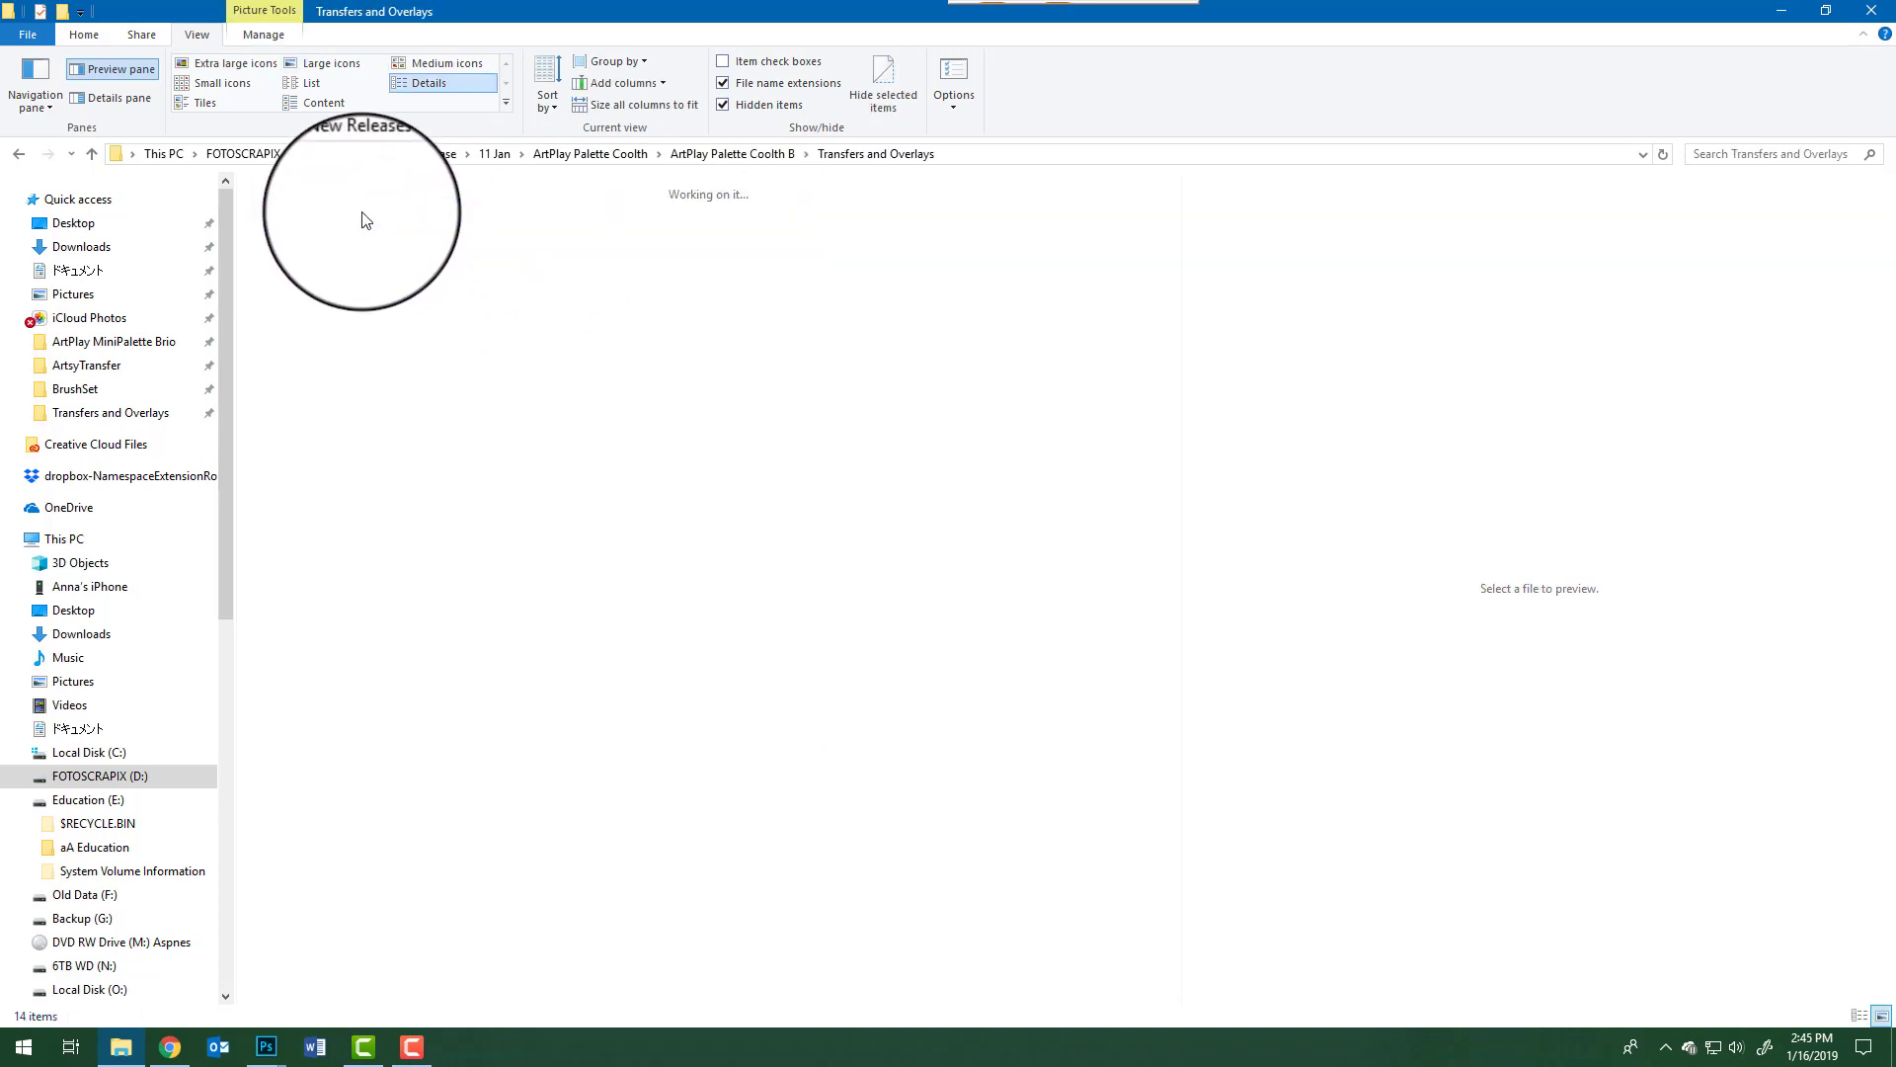
{"action": "left_click", "coordinate": [251, 61]}
{"action": "left_click_drag", "start_coordinate": [1179, 388], "coordinate": [1168, 277]}
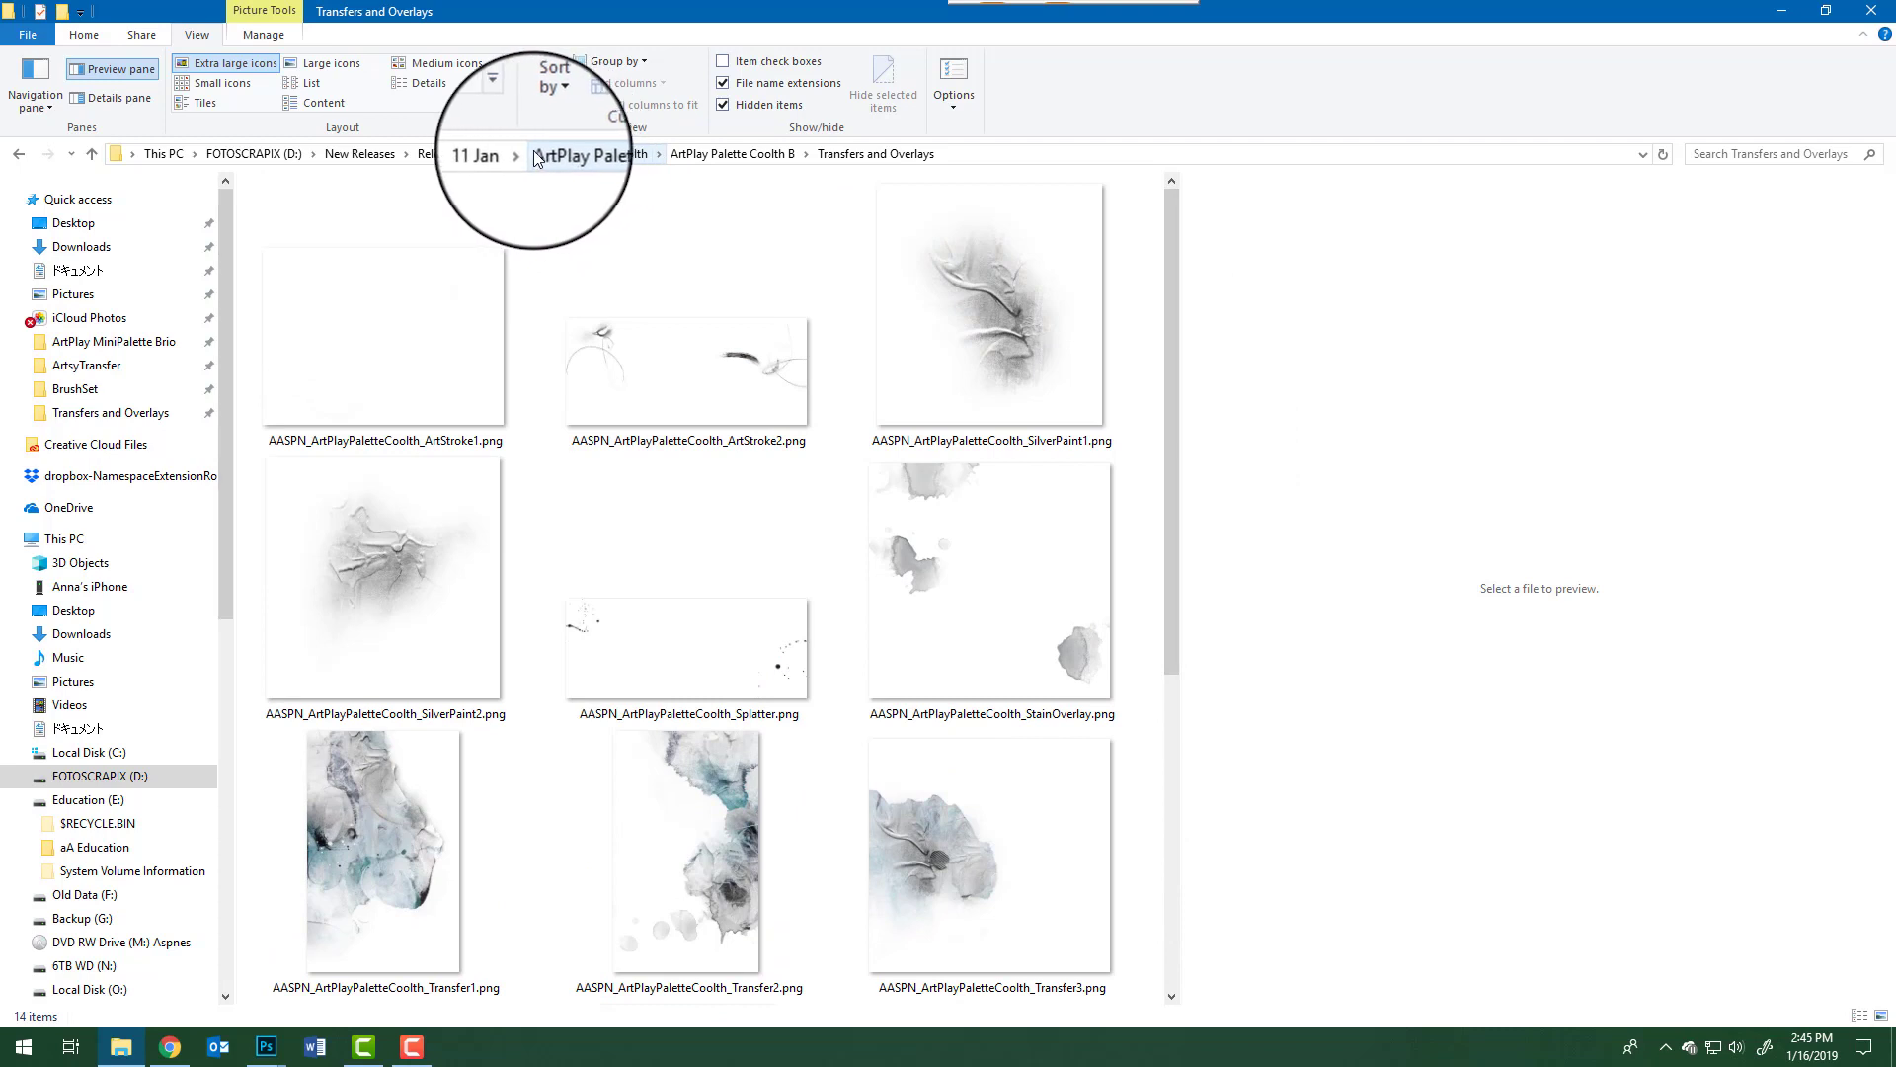
- Open the Artsy Layered Template No 283 folder in 11 Jan and preview the template's JPG
{"action": "left_click", "coordinate": [503, 155]}
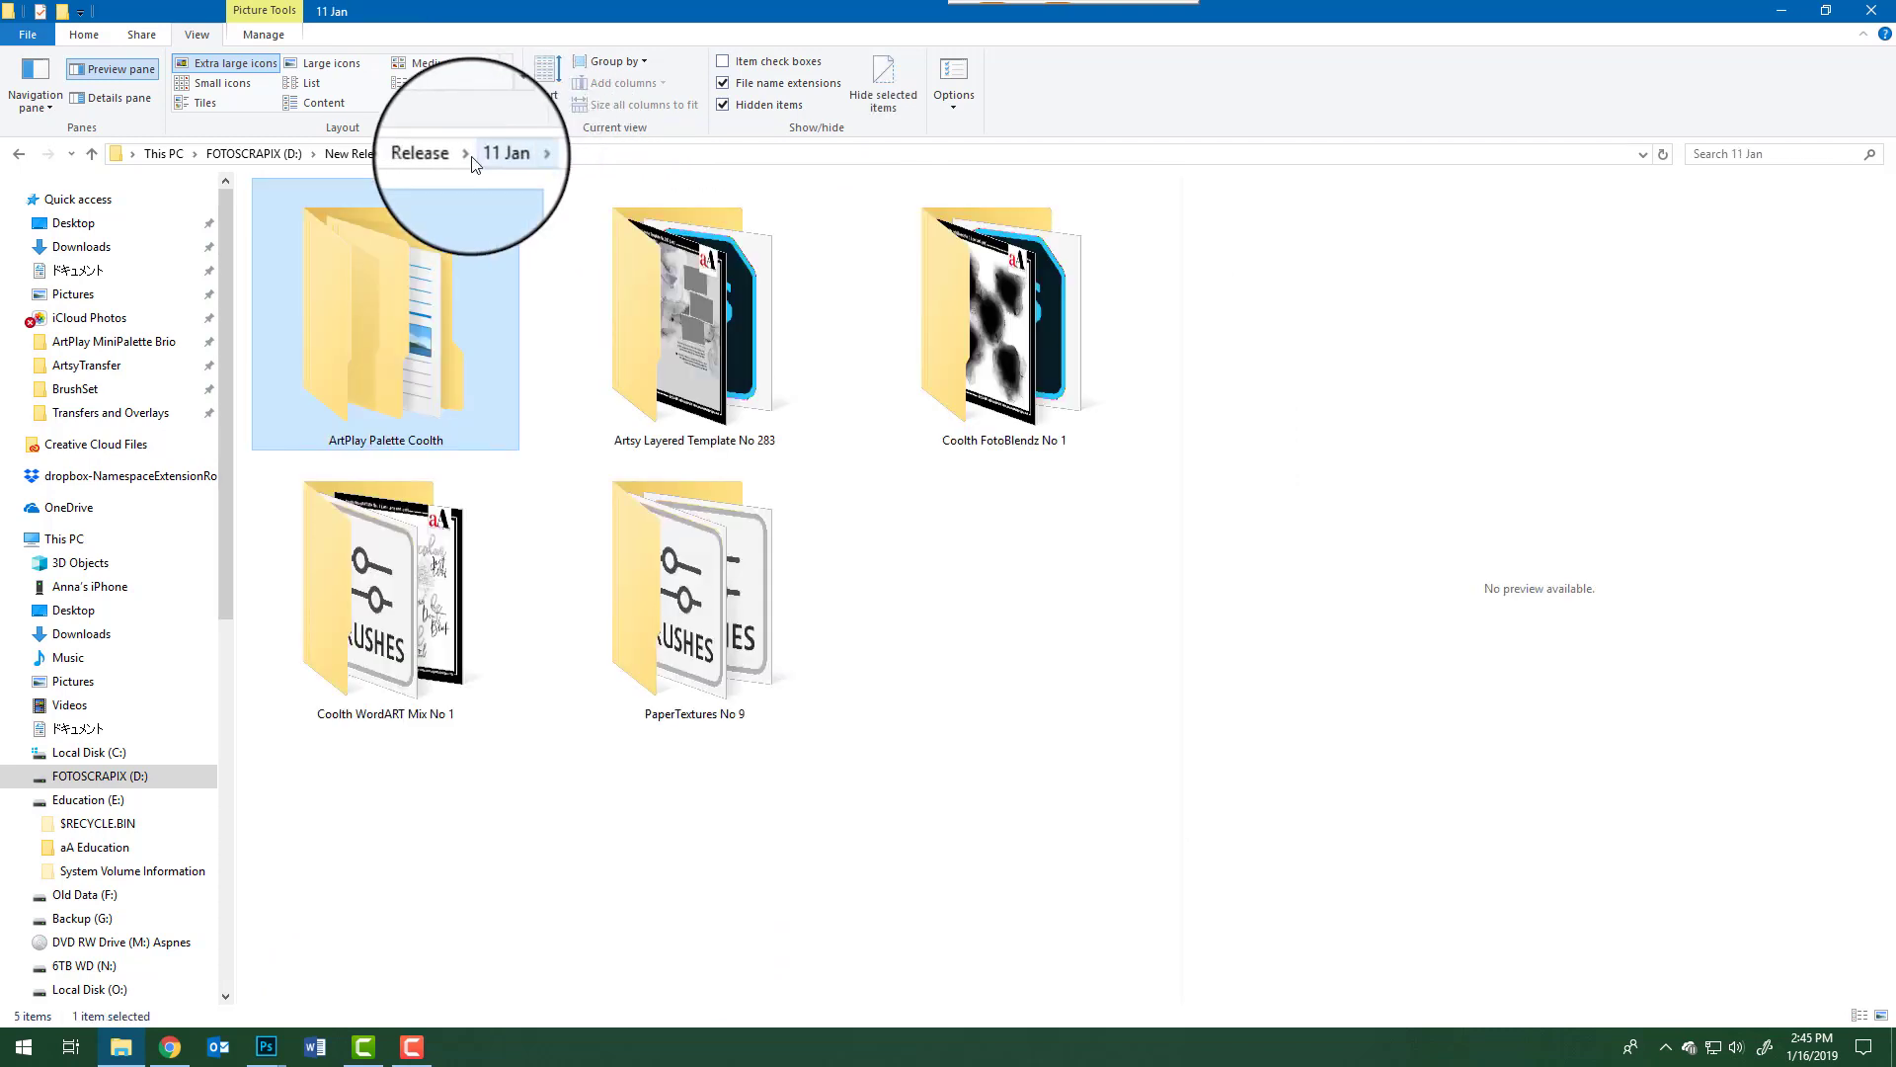
{"action": "double_click", "coordinate": [725, 328]}
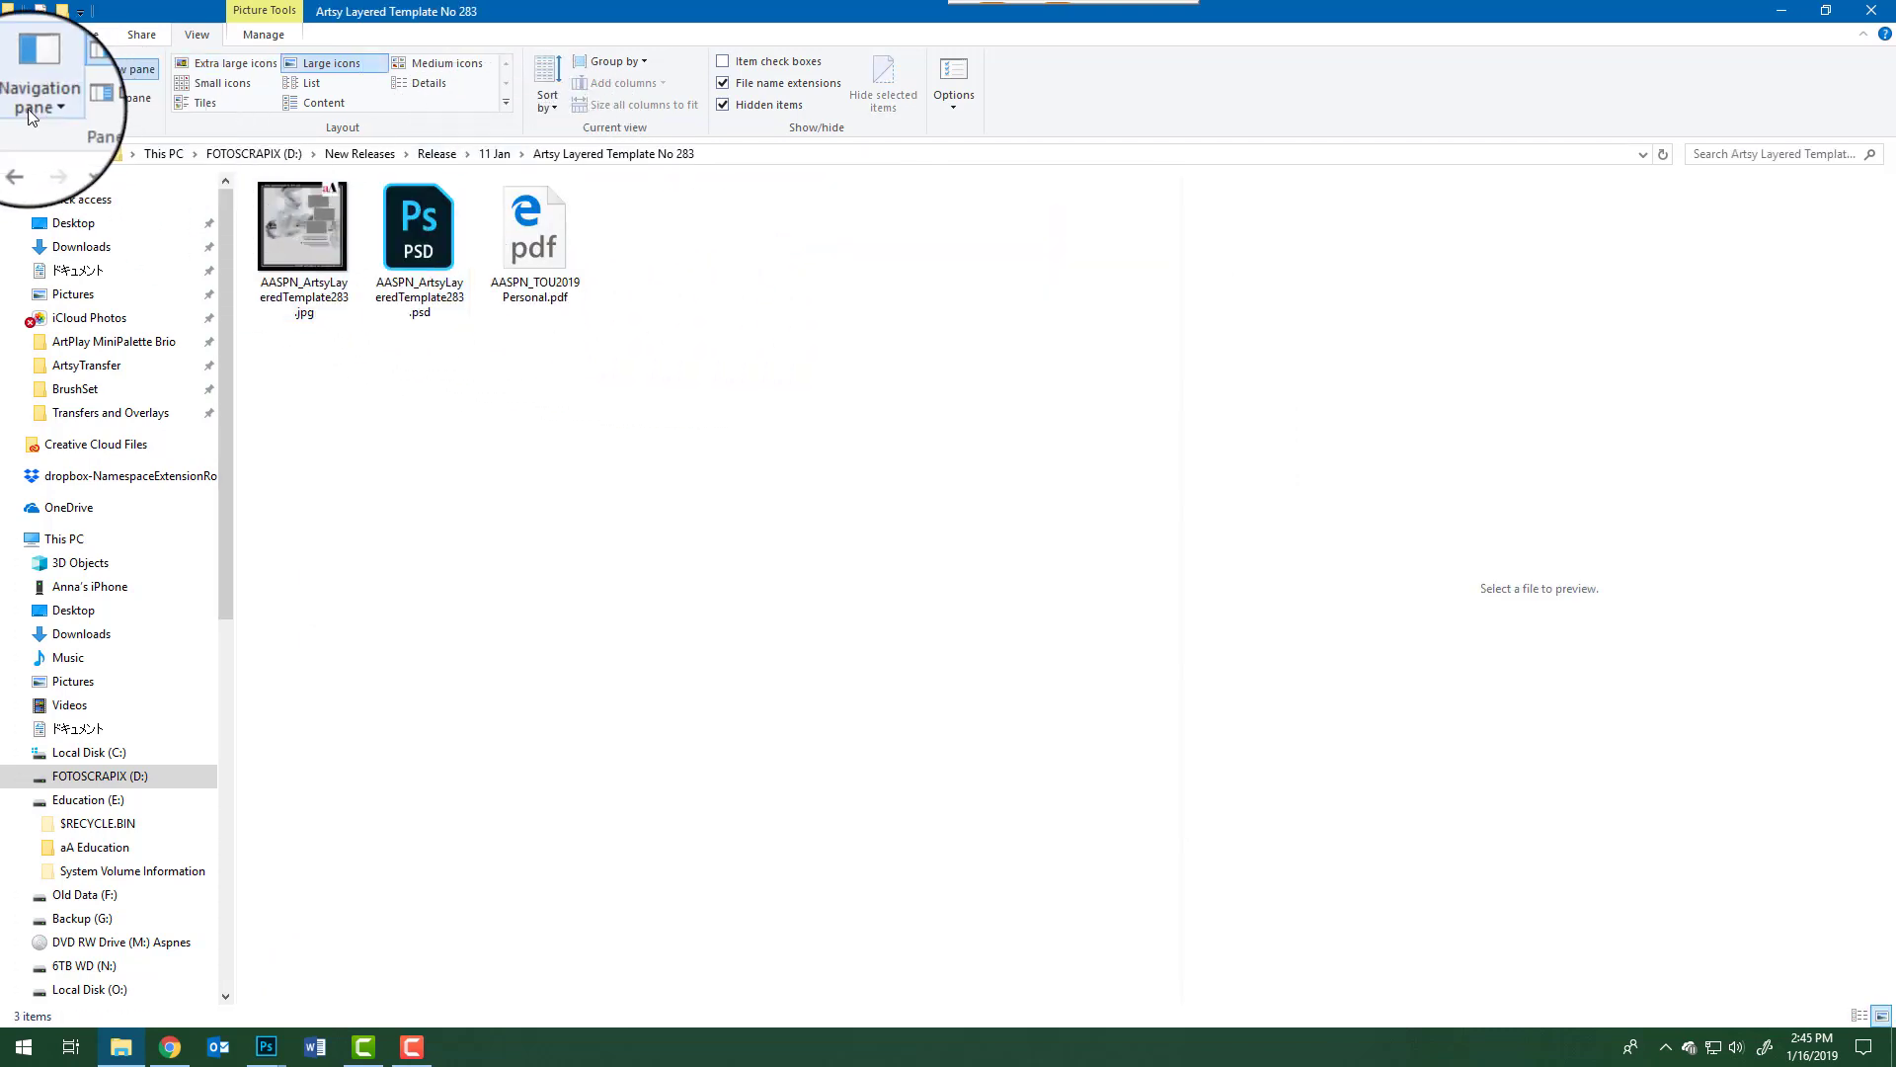
{"action": "left_click", "coordinate": [279, 235]}
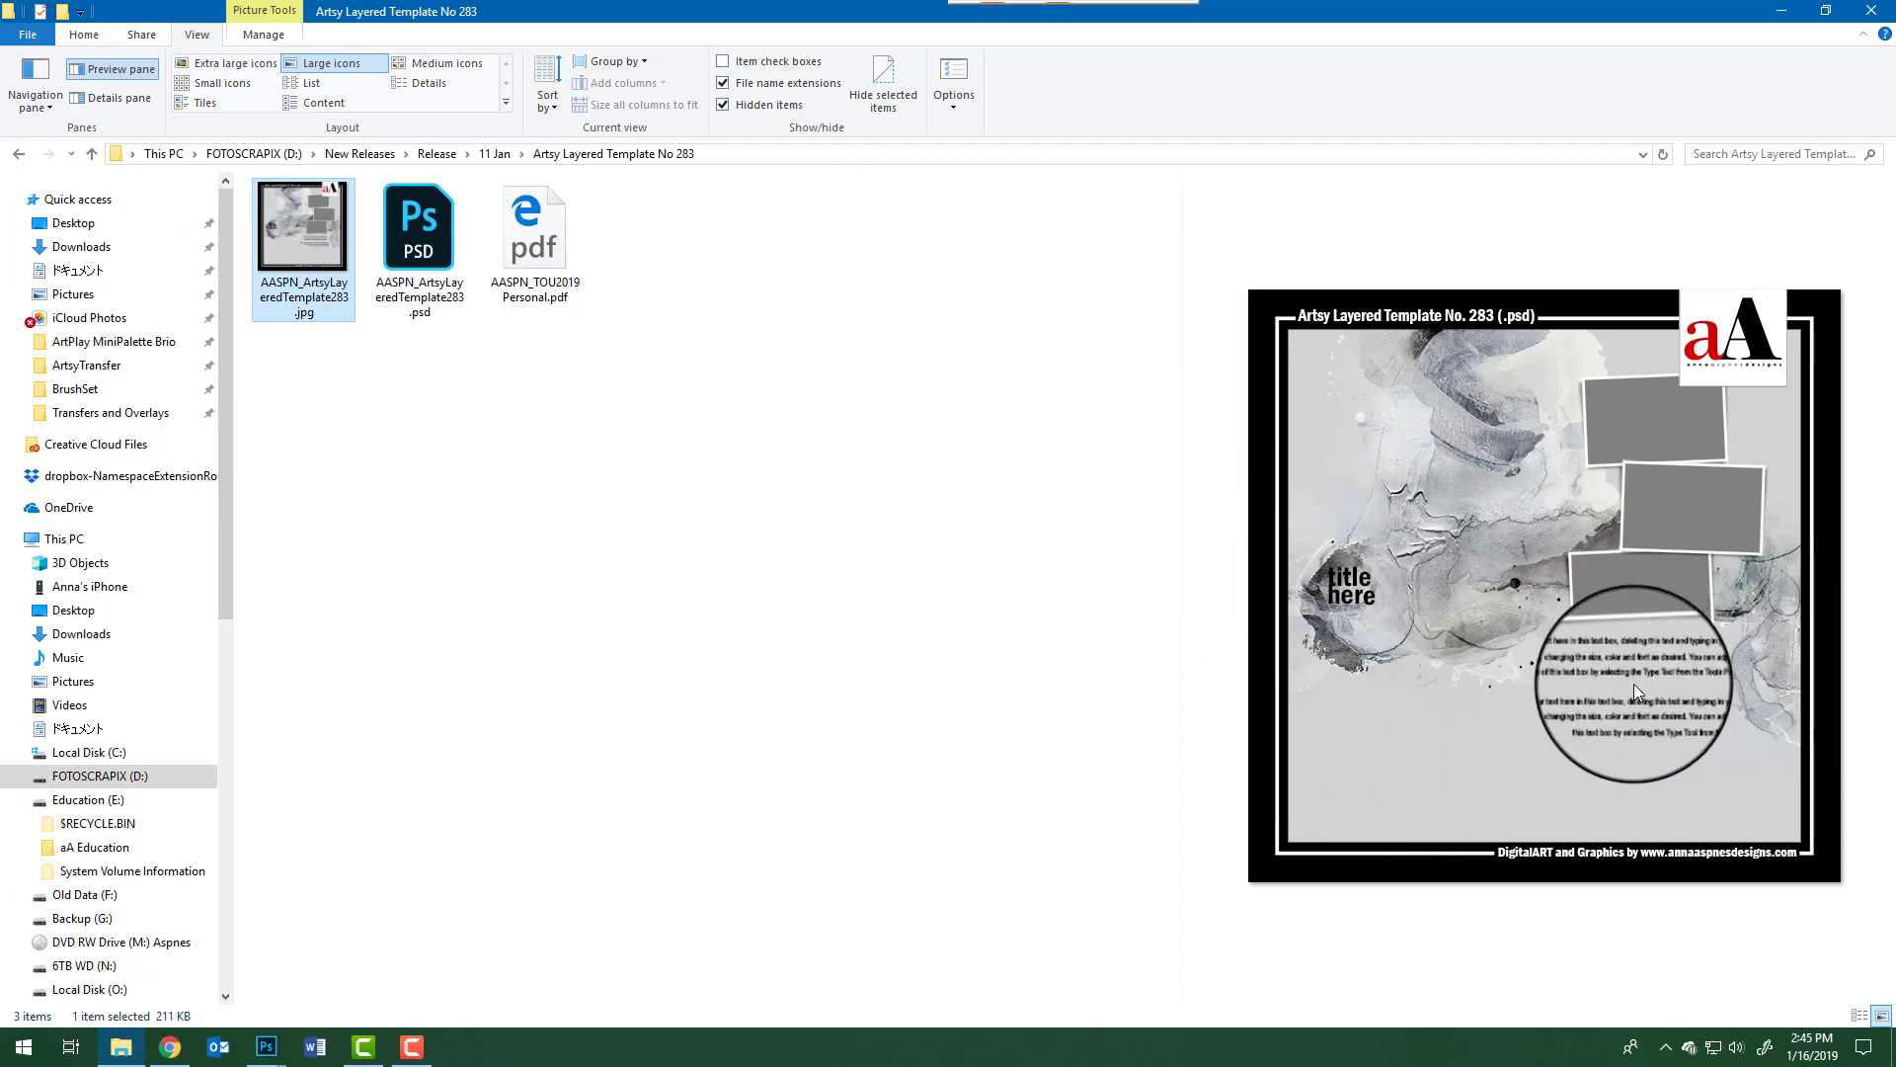
- Open the Coolth FotoBlendz No 1 folder and preview mask images 1_2, 1_3 and 1_4
{"action": "left_click", "coordinate": [19, 153]}
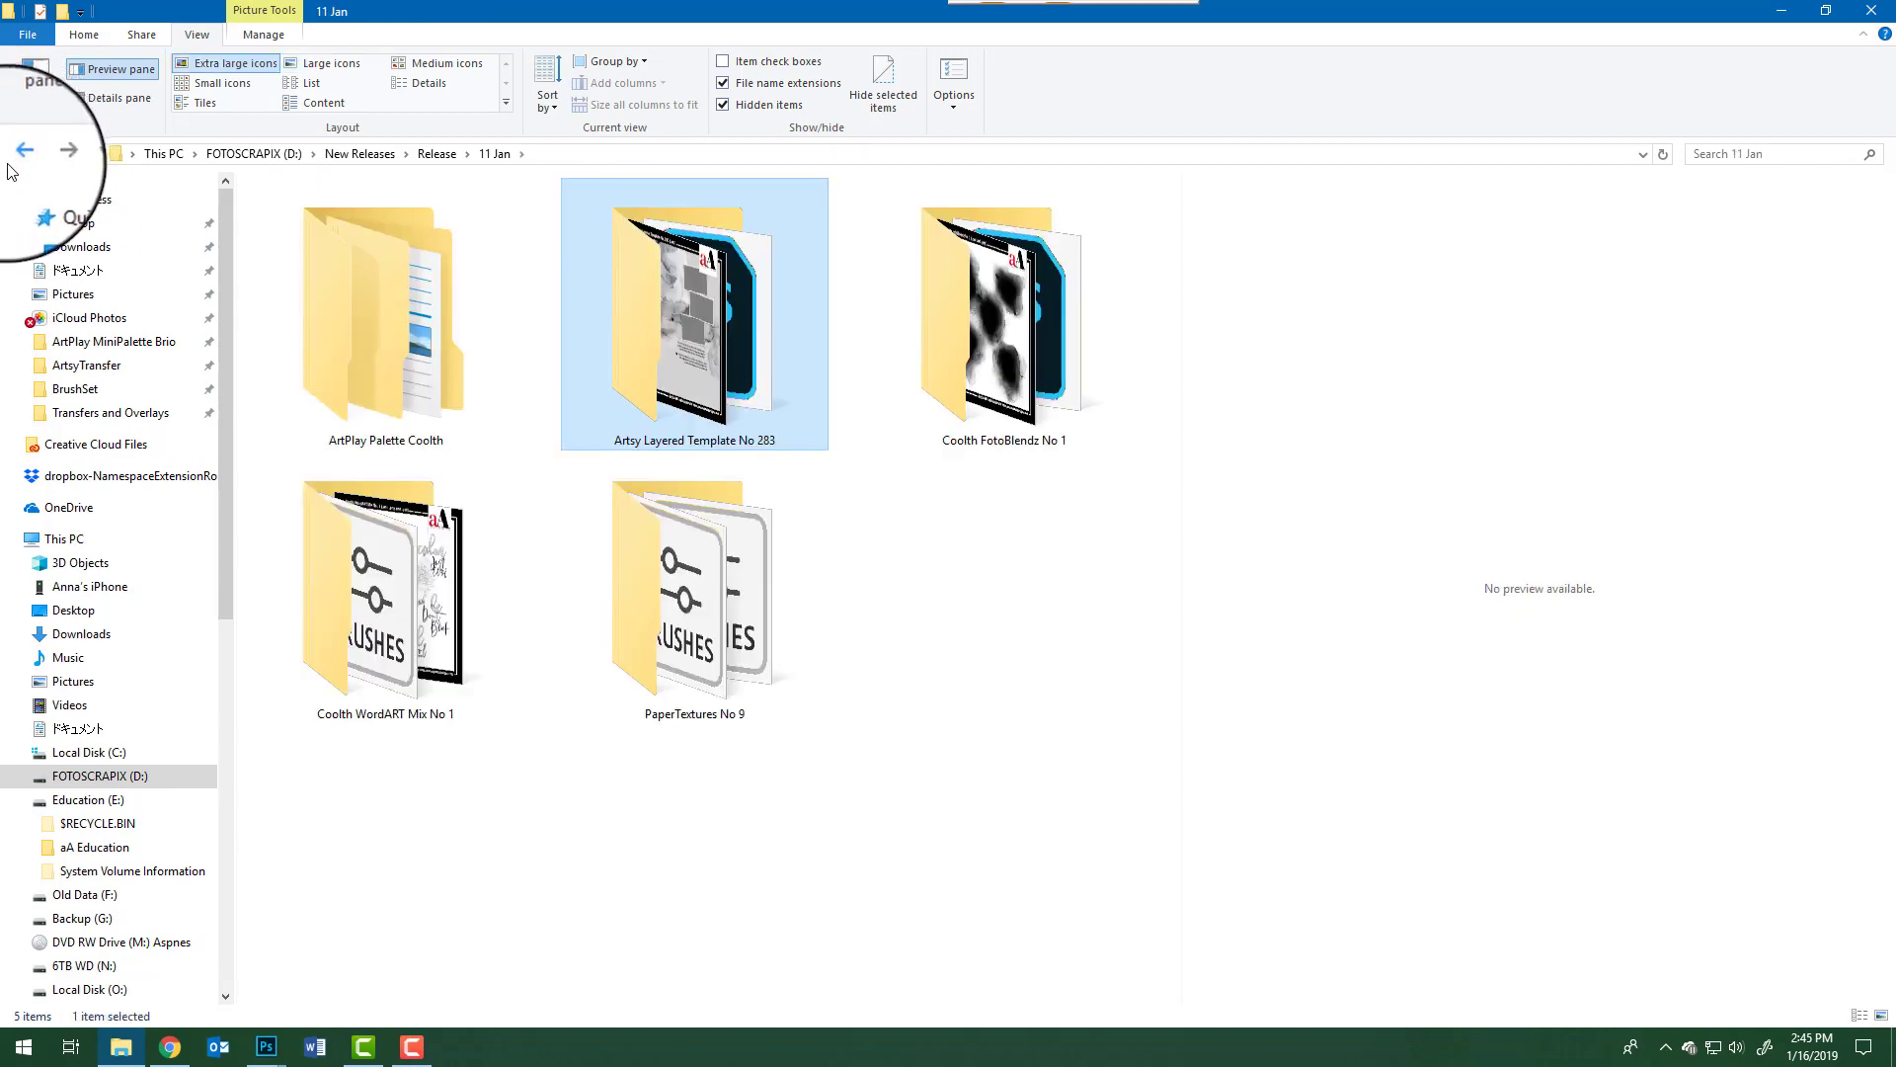
{"action": "double_click", "coordinate": [999, 331]}
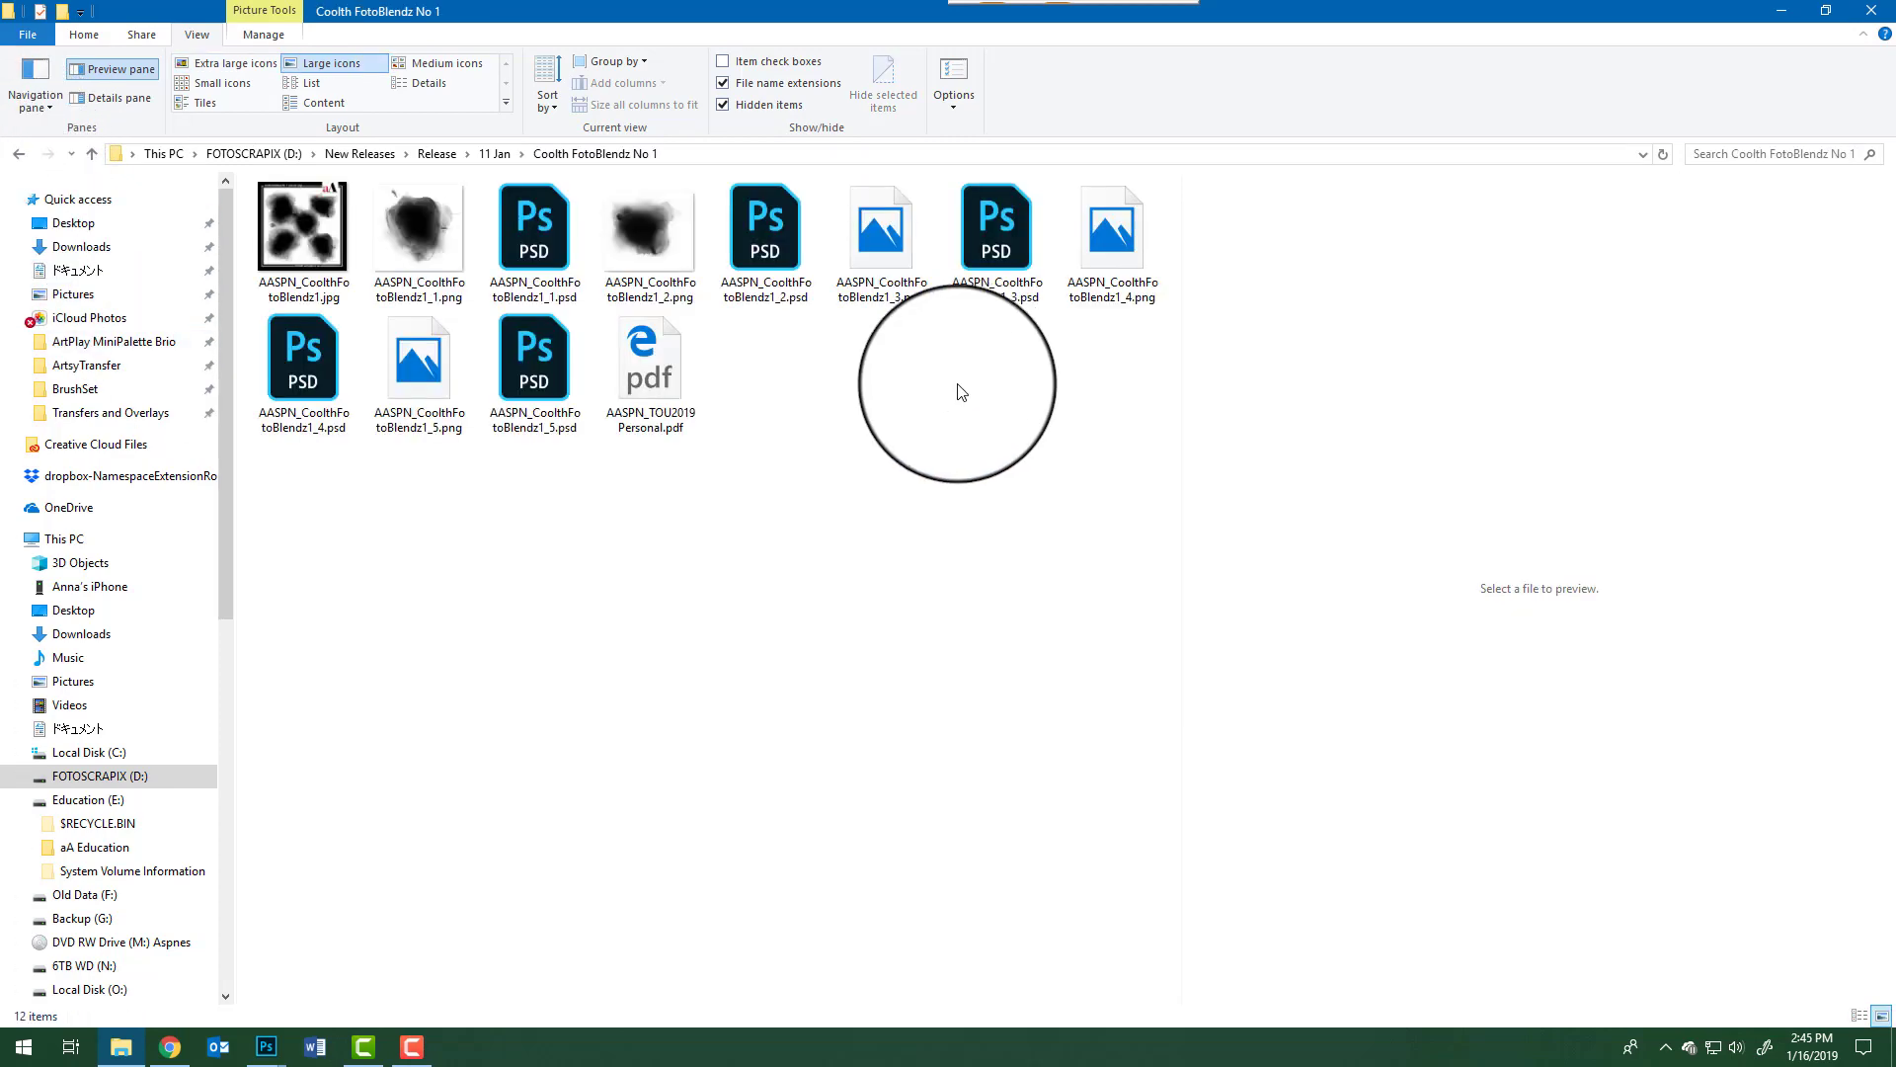
{"action": "left_click", "coordinate": [638, 241]}
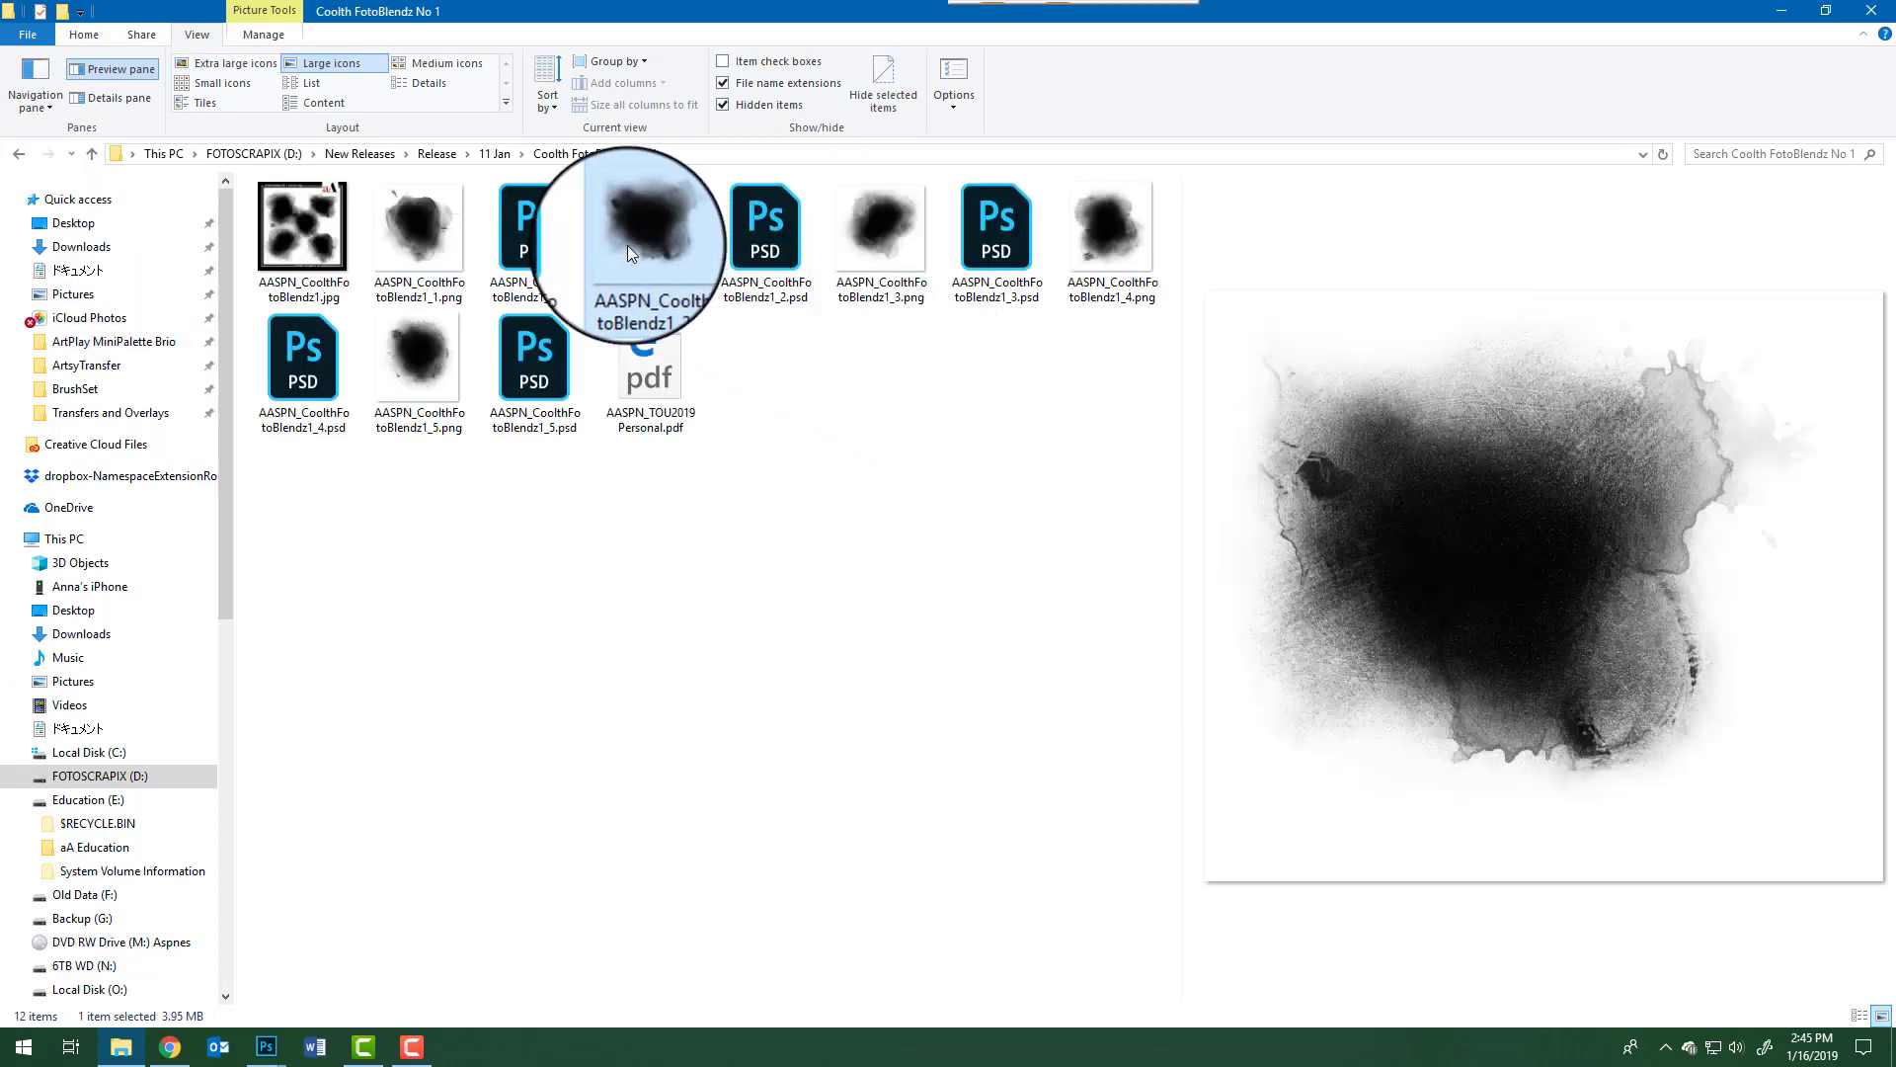
{"action": "left_click", "coordinate": [879, 269]}
{"action": "left_click", "coordinate": [1136, 241]}
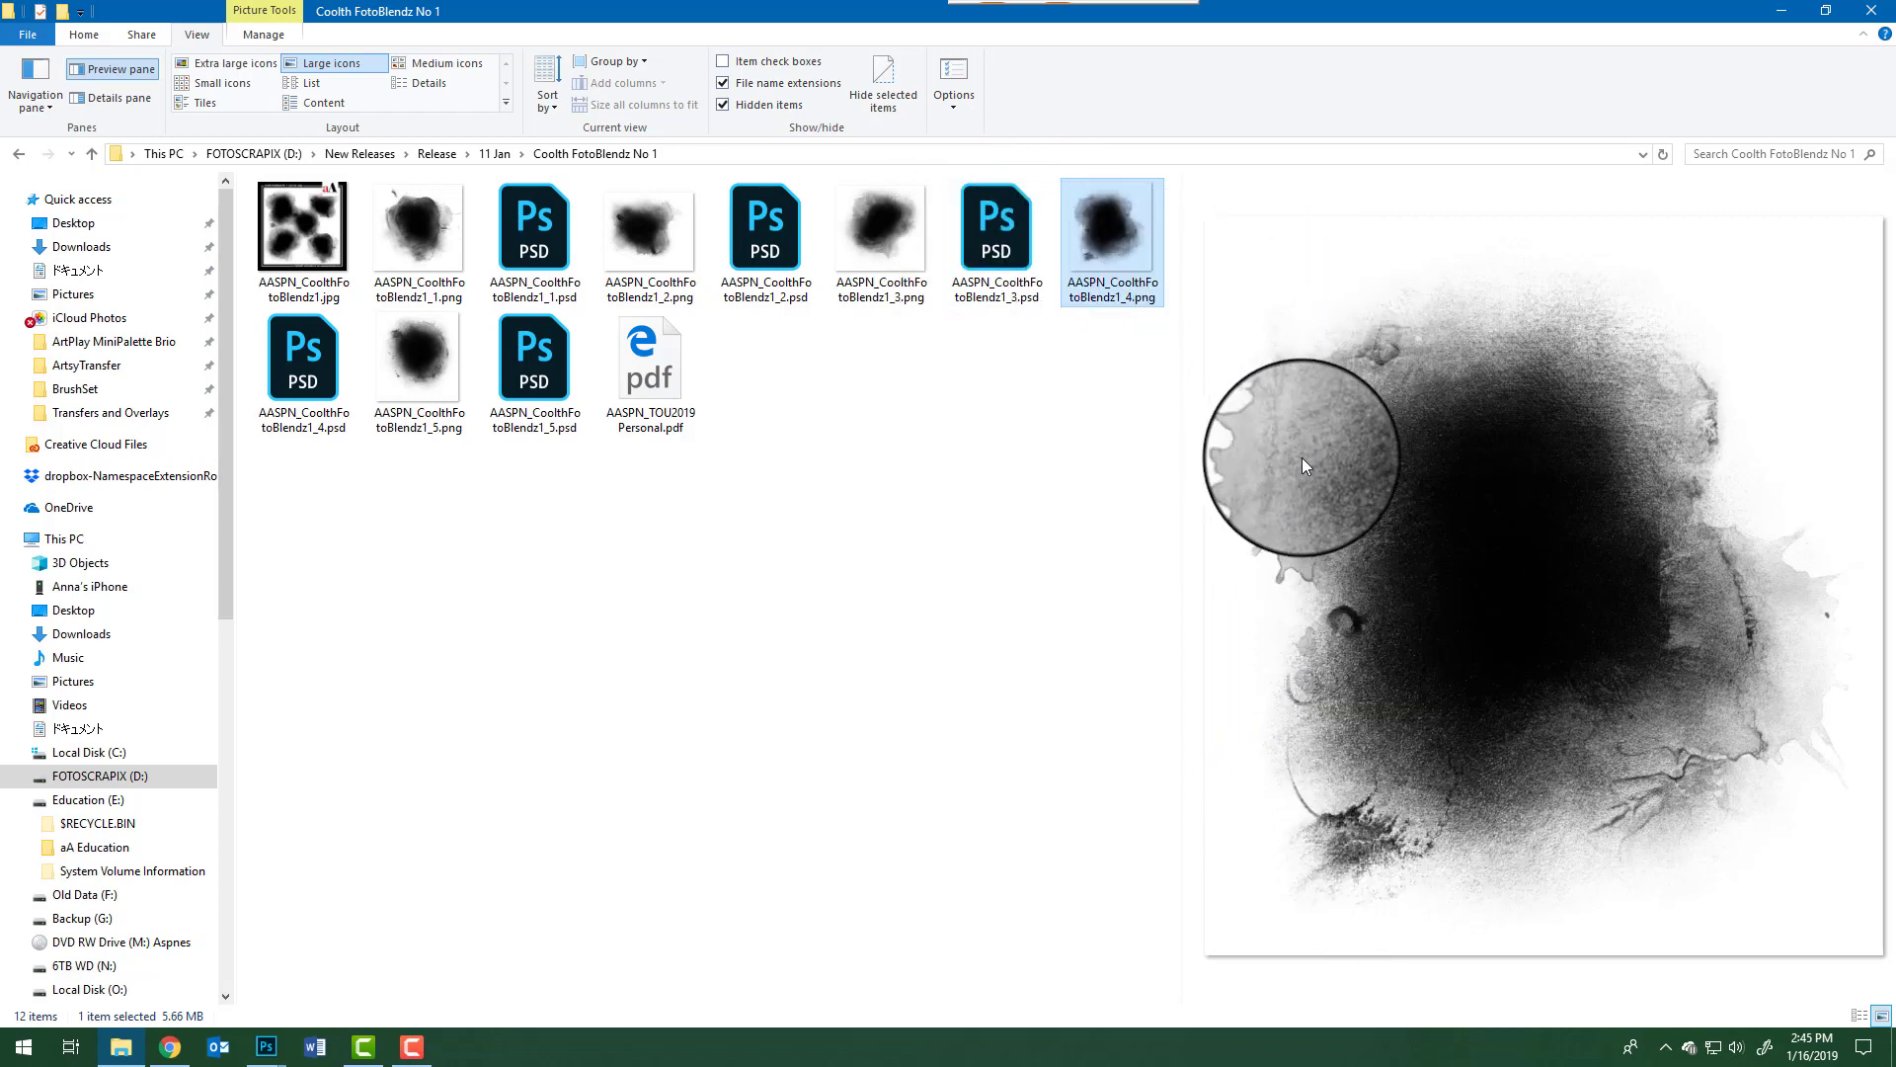
- Open the Coolth WordART Mix No 1 folder and preview the KindOverCool and BTCoolness images and the overview JPG
{"action": "left_click", "coordinate": [494, 154]}
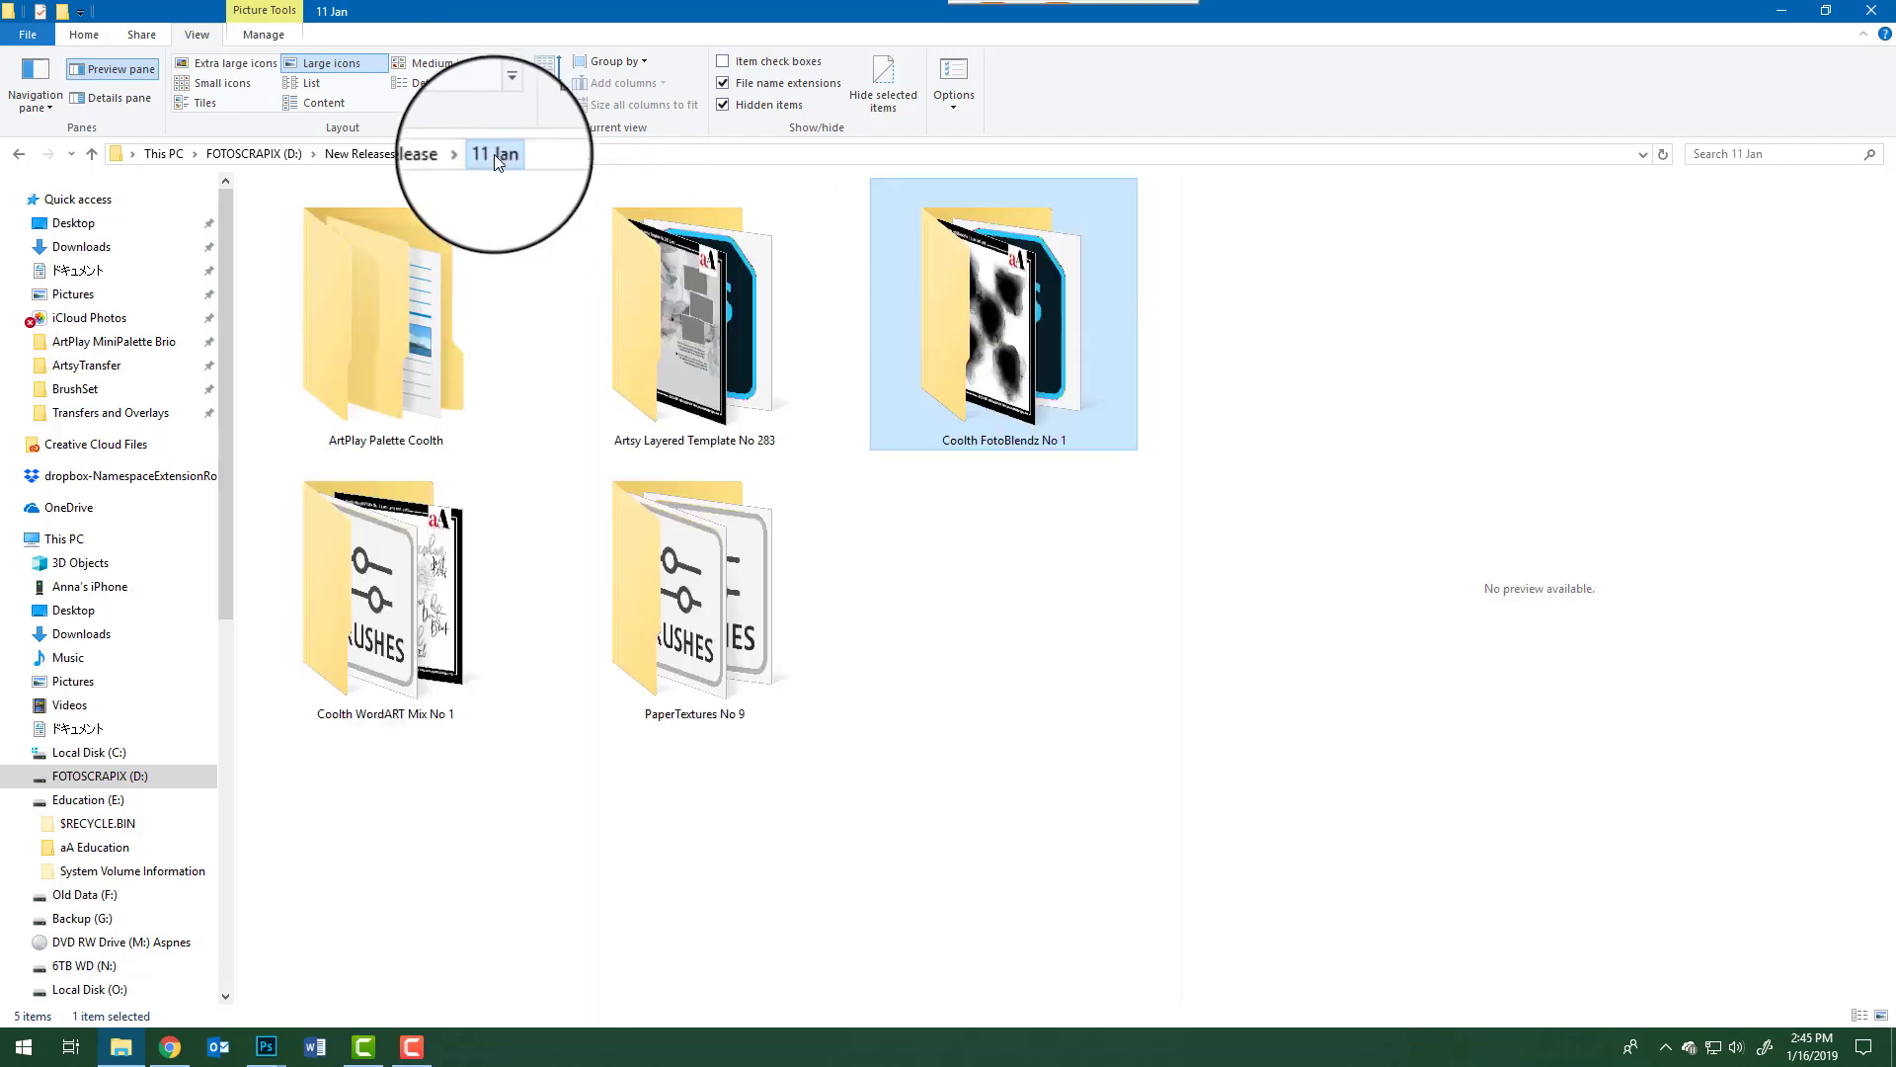
{"action": "double_click", "coordinate": [419, 602]}
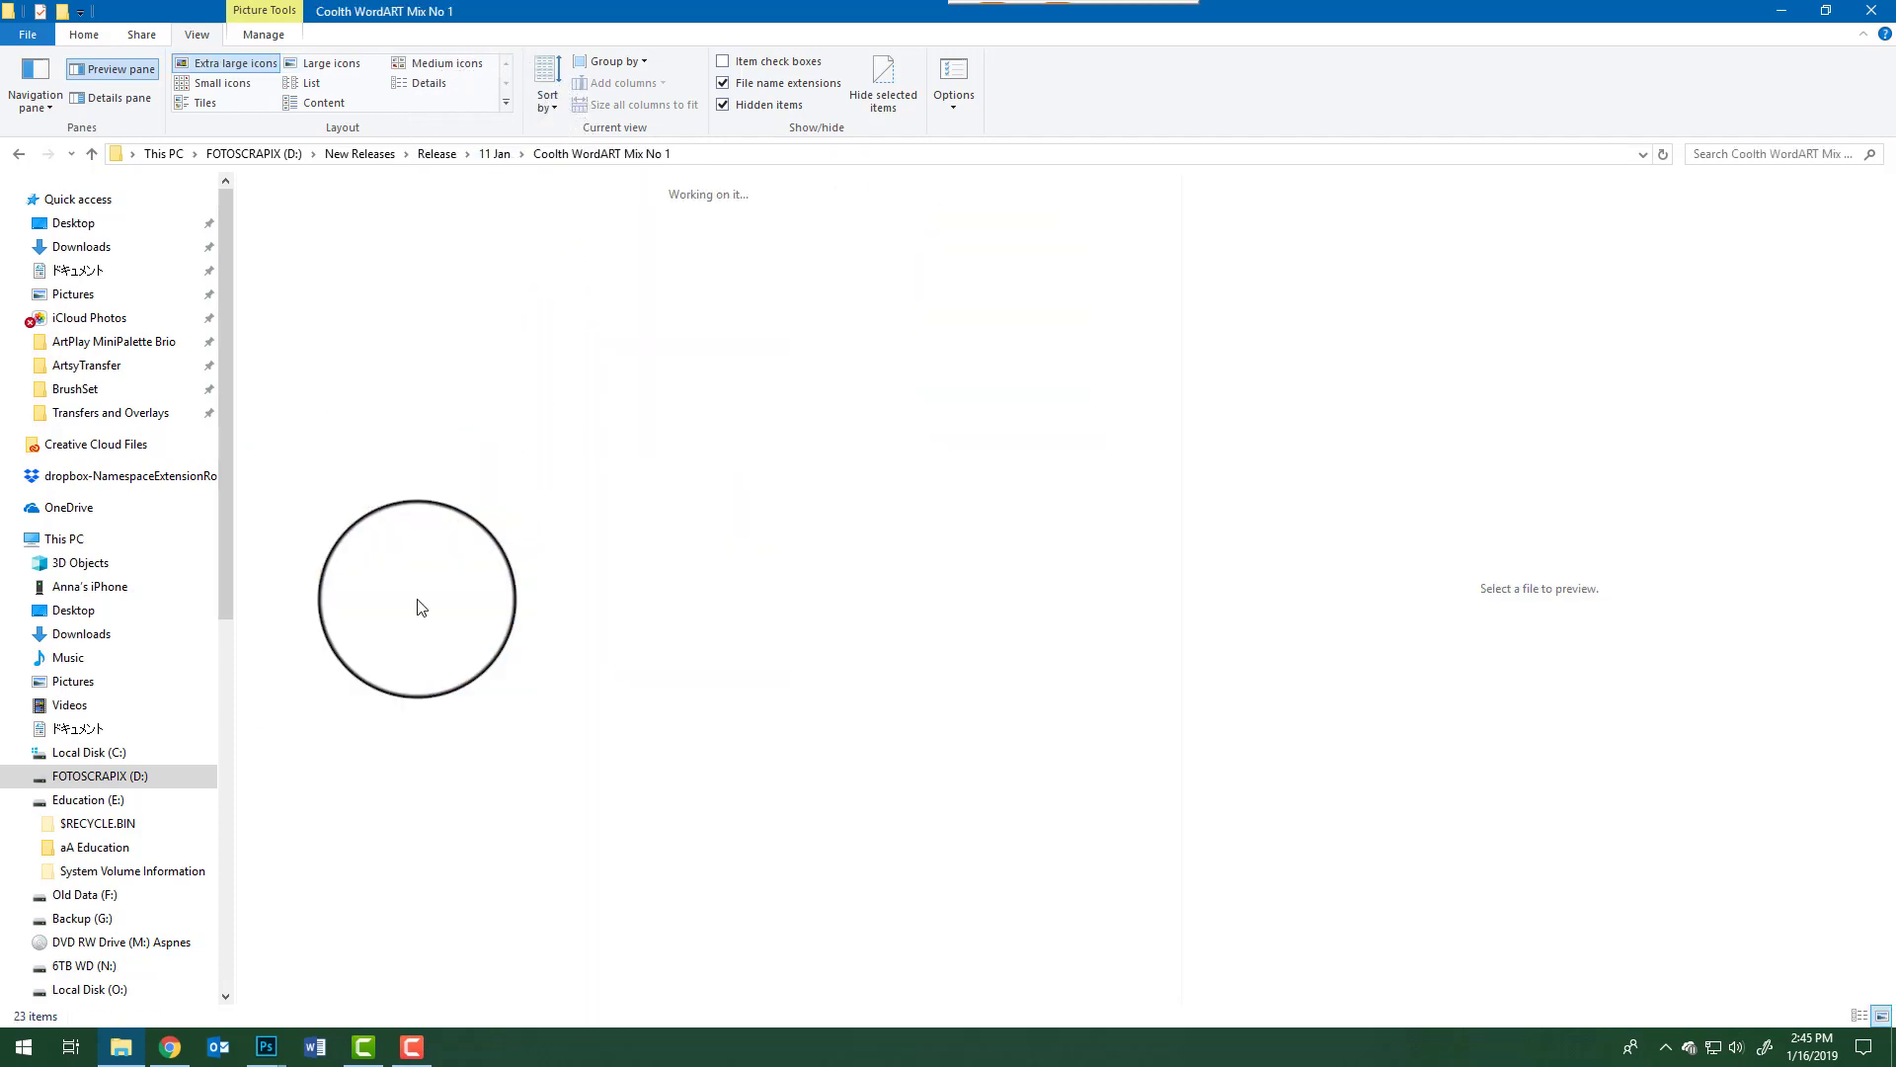
{"action": "left_click", "coordinate": [511, 405]}
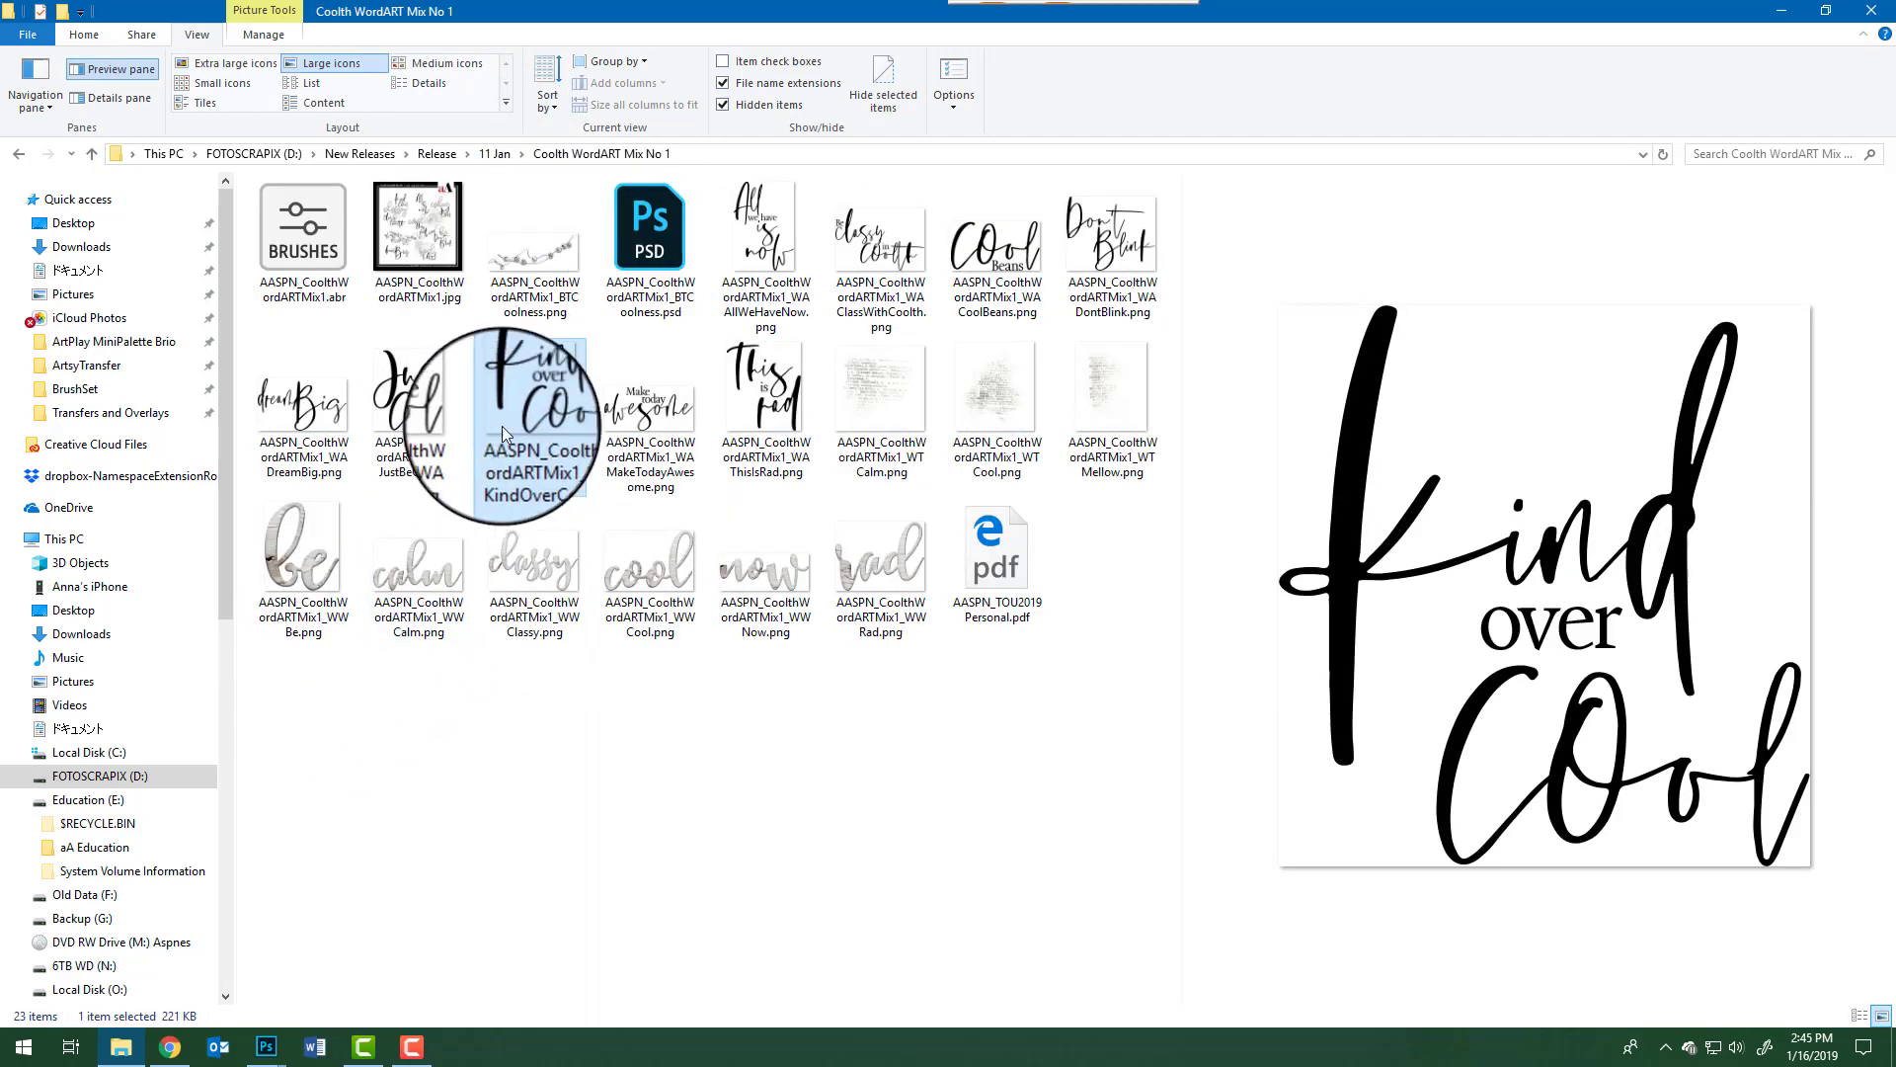
{"action": "left_click", "coordinate": [537, 254]}
{"action": "left_click", "coordinate": [417, 225]}
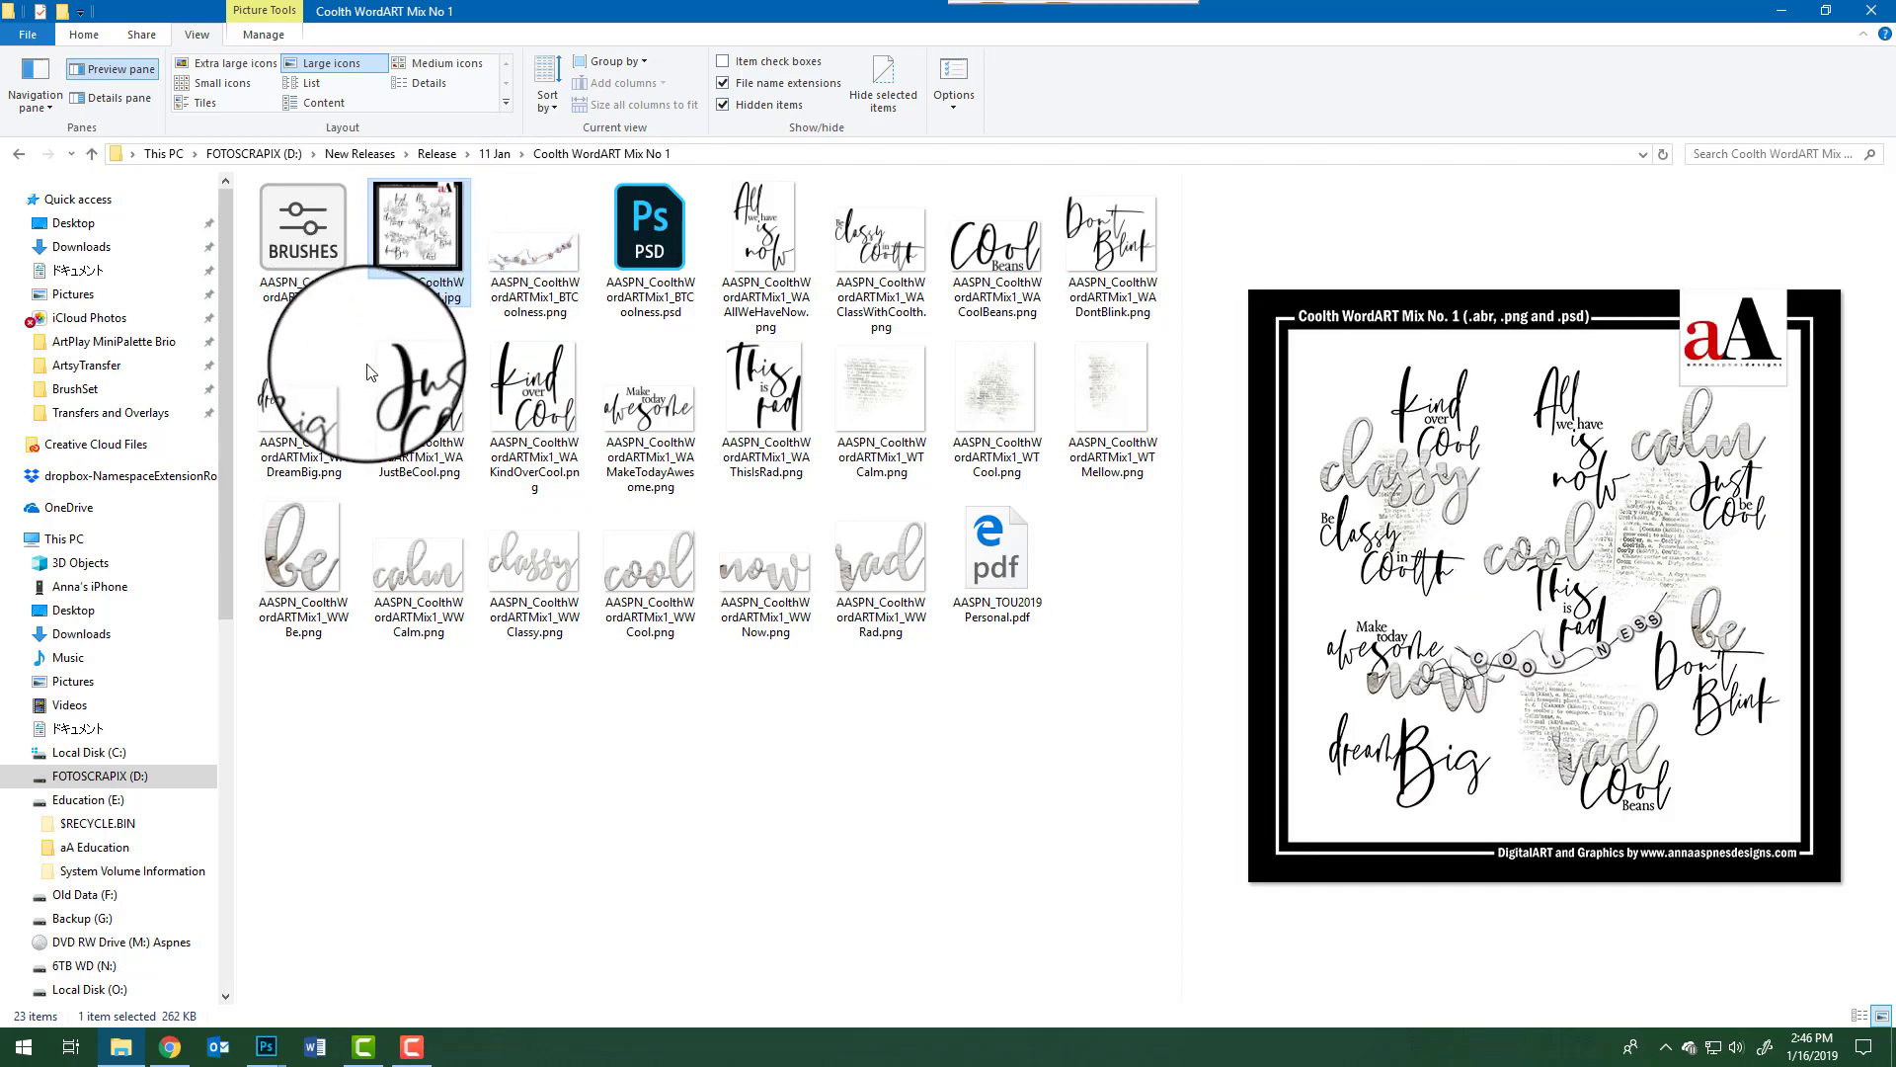
- Open the PaperTextures No 9 folder and preview several of its torn-paper texture PNGs, including 9_2, 9_10 and 9_8
{"action": "left_click", "coordinate": [19, 156]}
{"action": "double_click", "coordinate": [669, 616]}
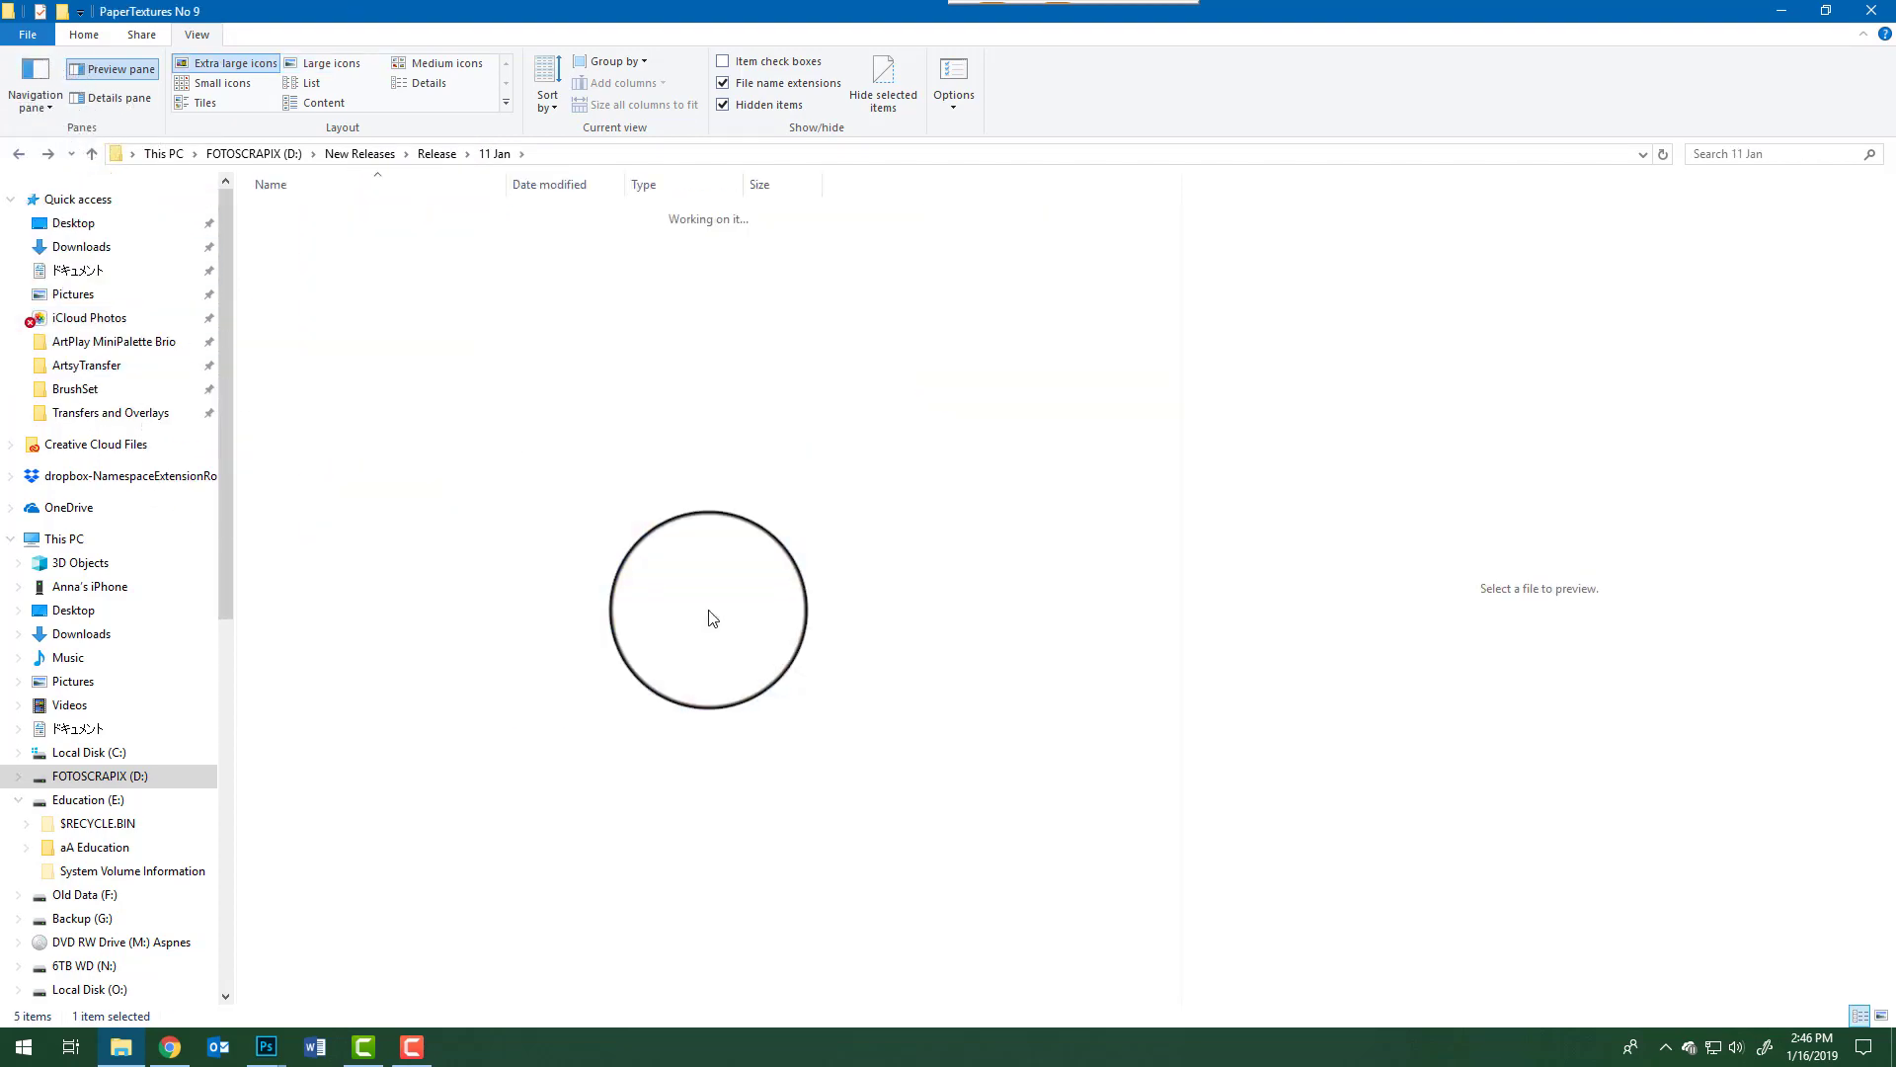
{"action": "left_click", "coordinate": [667, 250]}
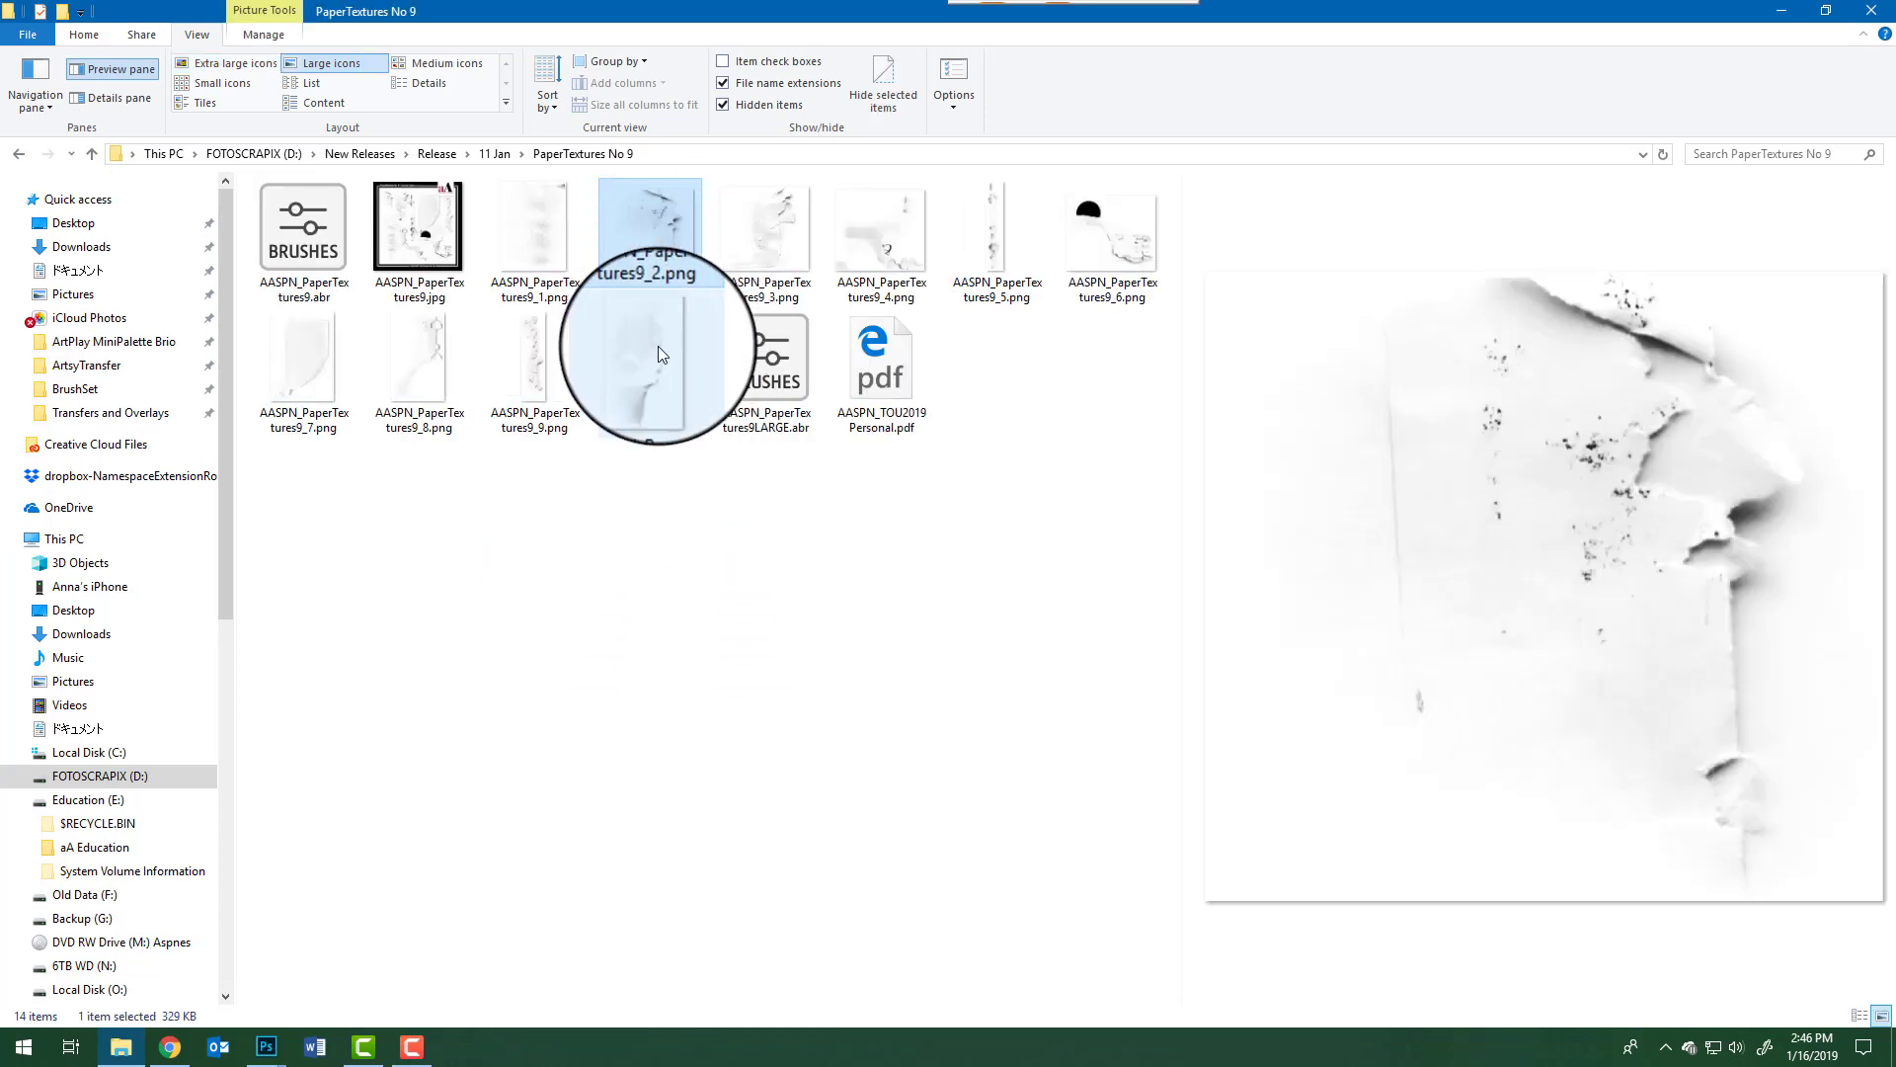
{"action": "left_click", "coordinate": [662, 345]}
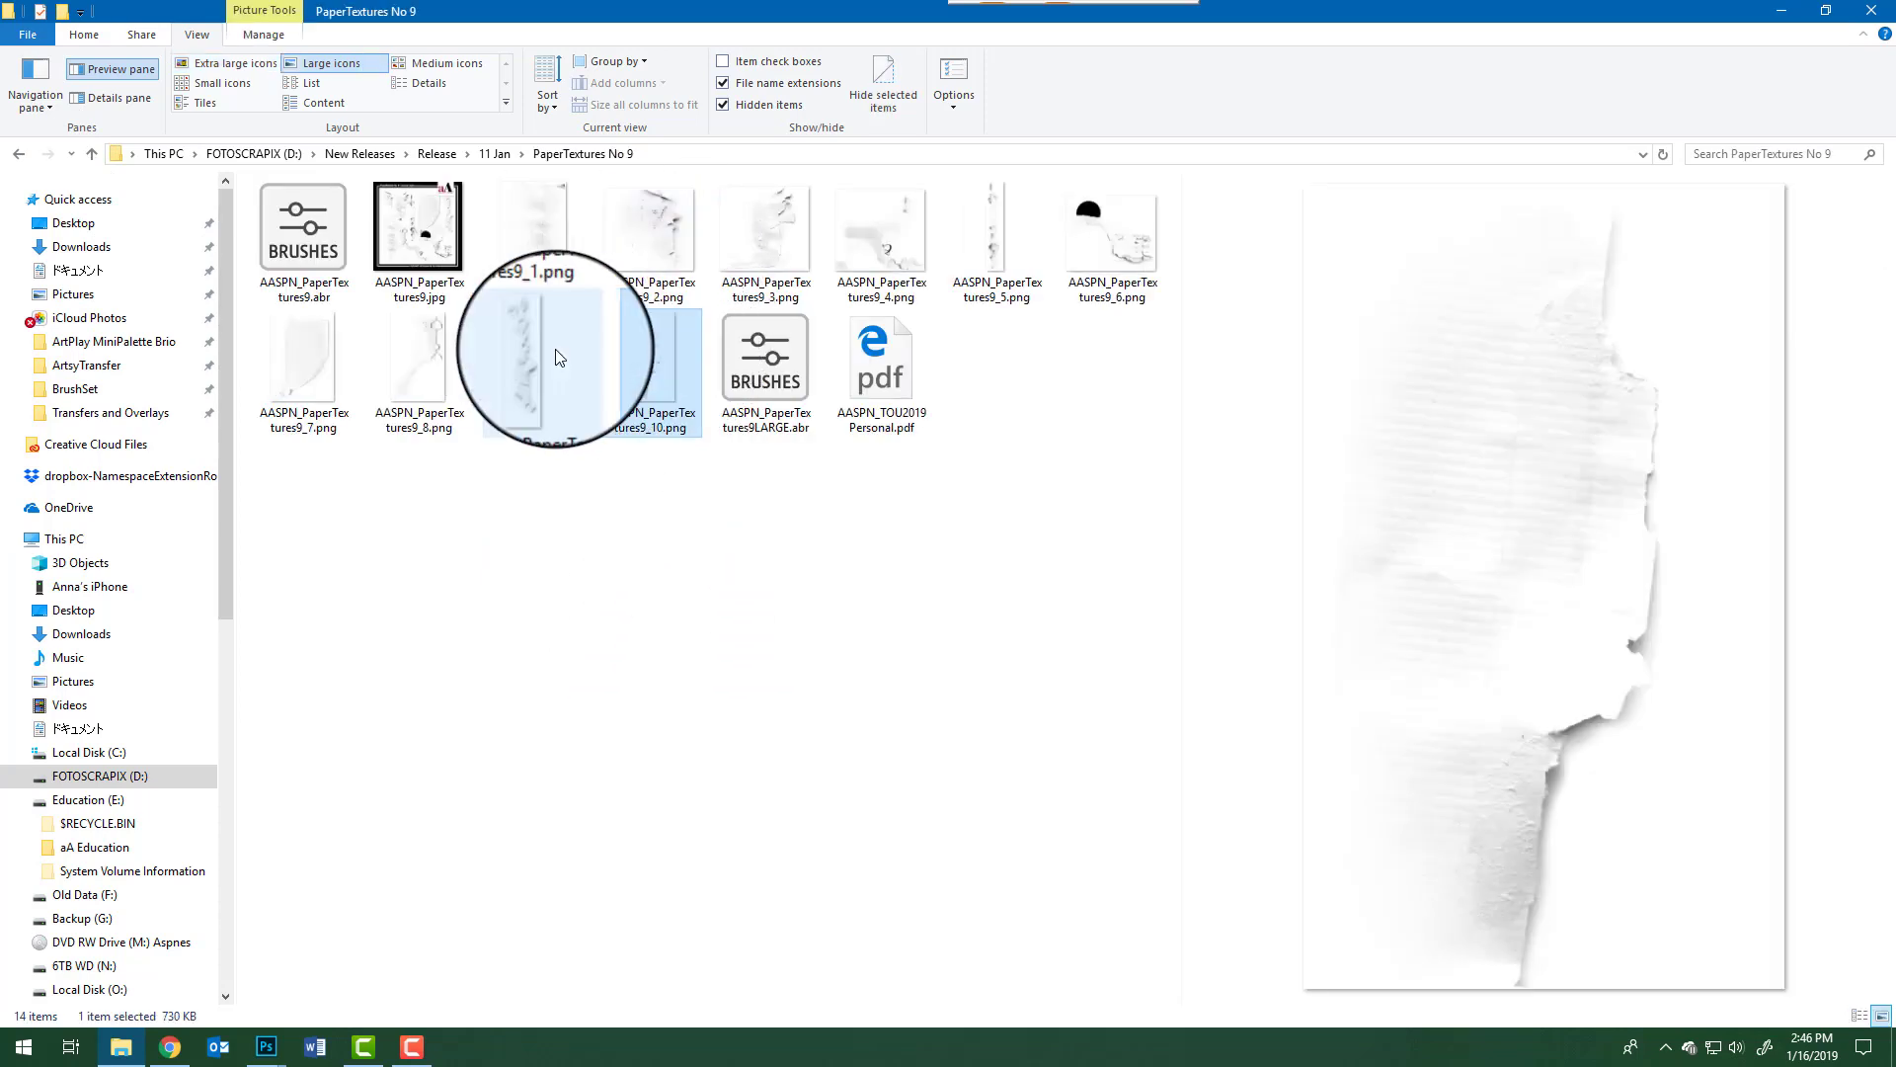
{"action": "left_click", "coordinate": [439, 365]}
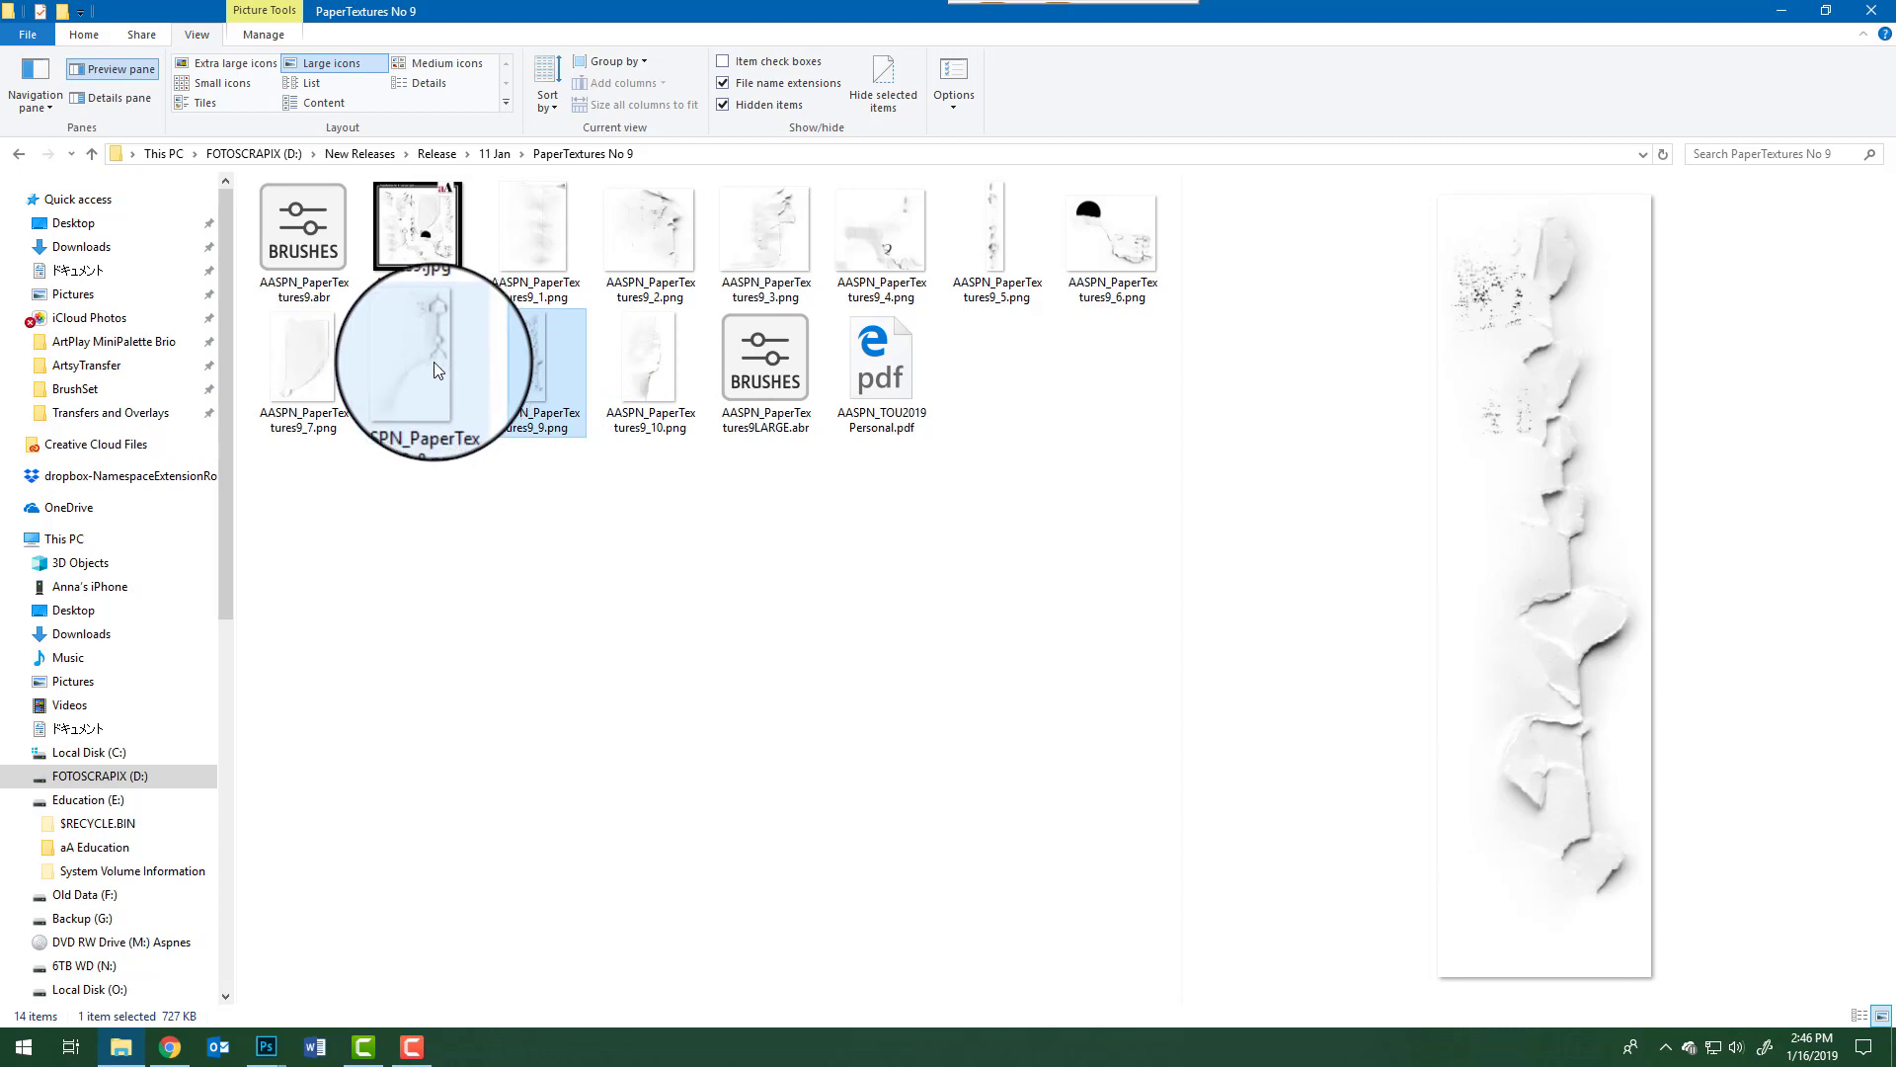
- Switch to the WildTurkeys.psd layout in Photoshop and expand the background layer group
{"action": "left_click", "coordinate": [266, 1047]}
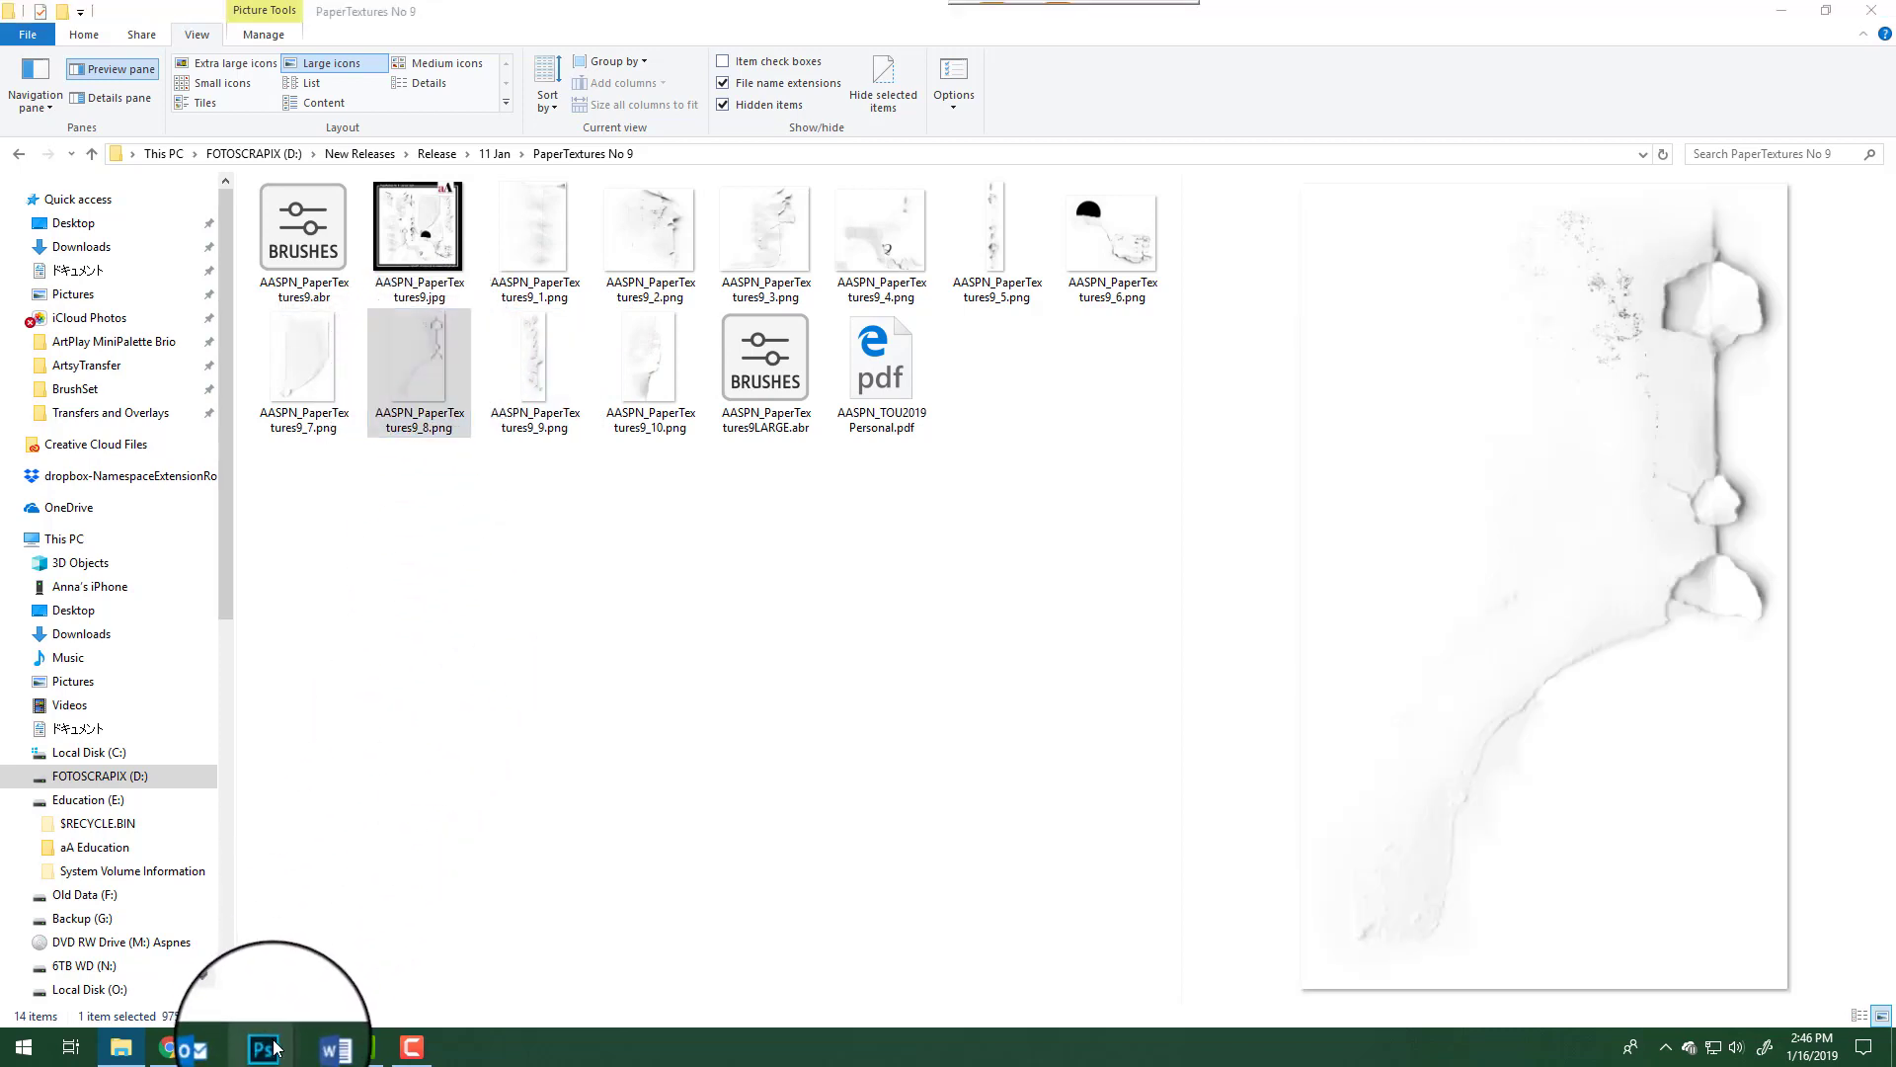
{"action": "left_click", "coordinate": [341, 986]}
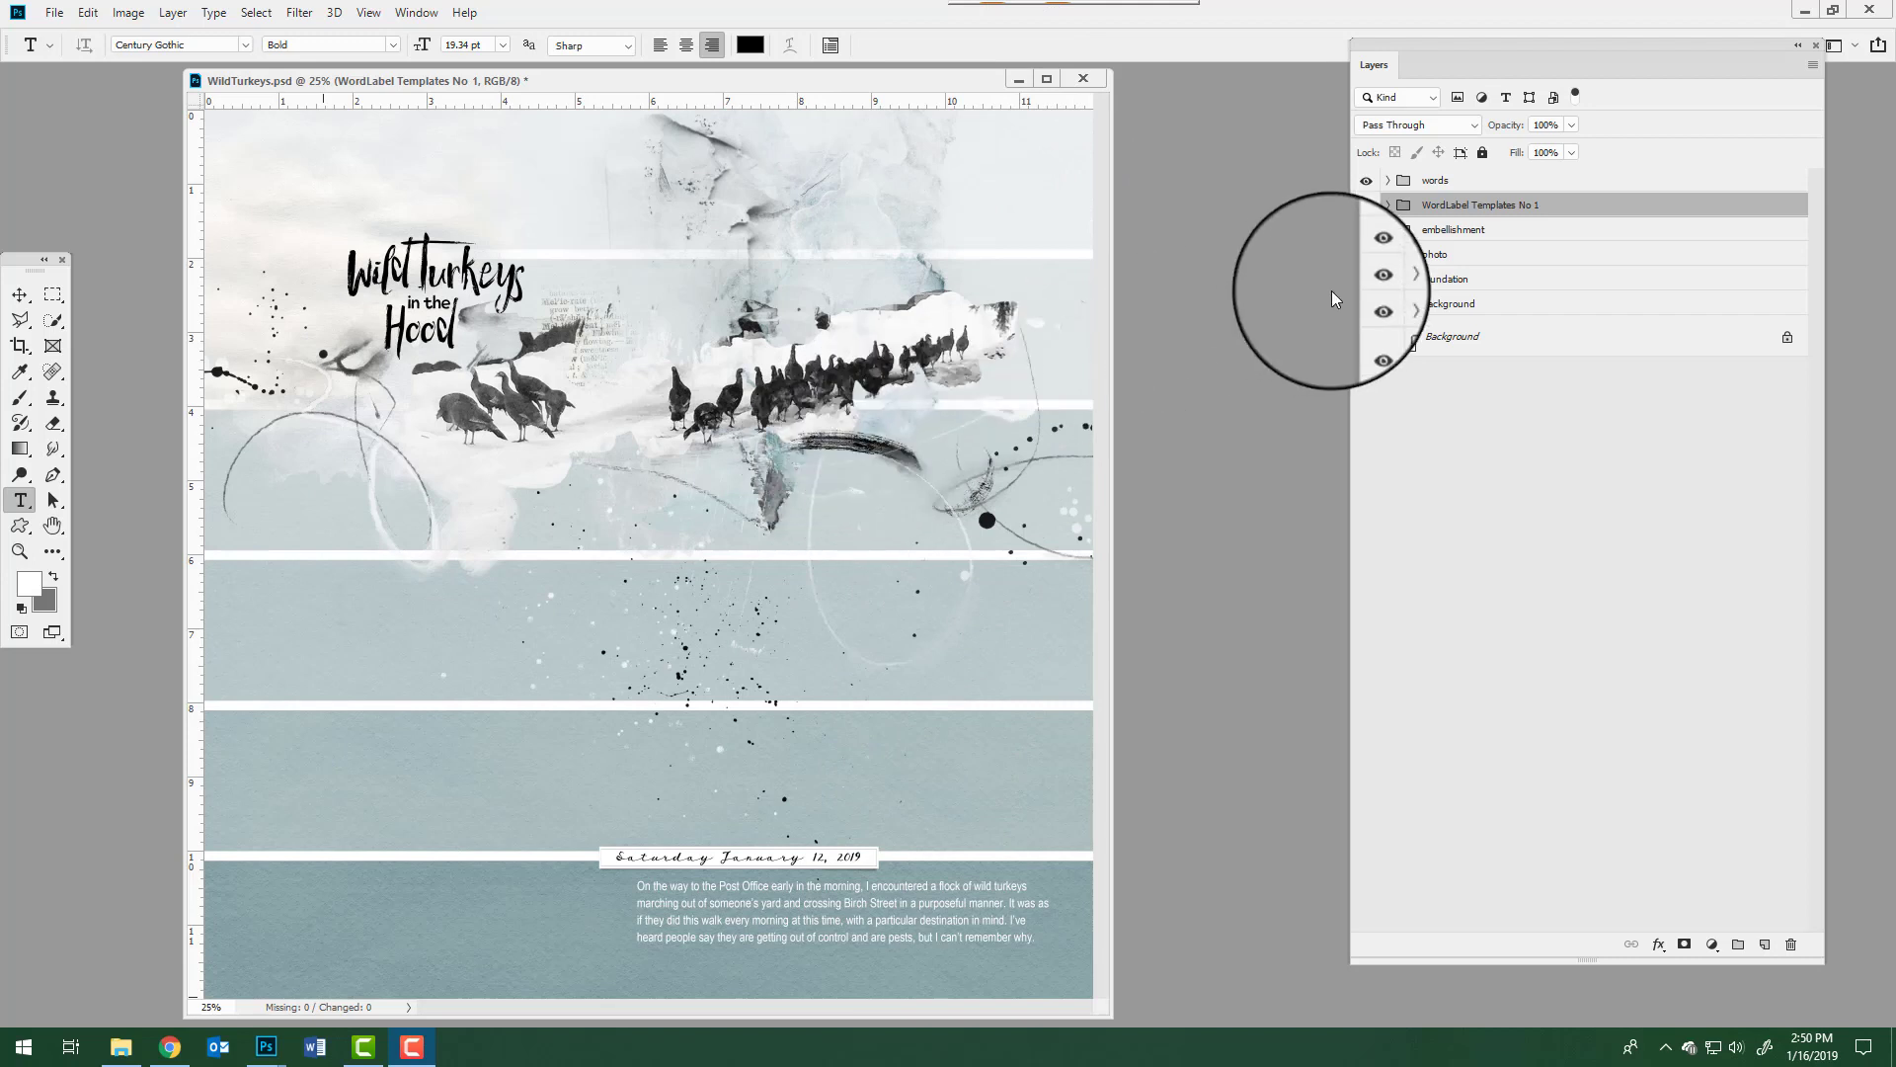
{"action": "left_click", "coordinate": [1388, 305]}
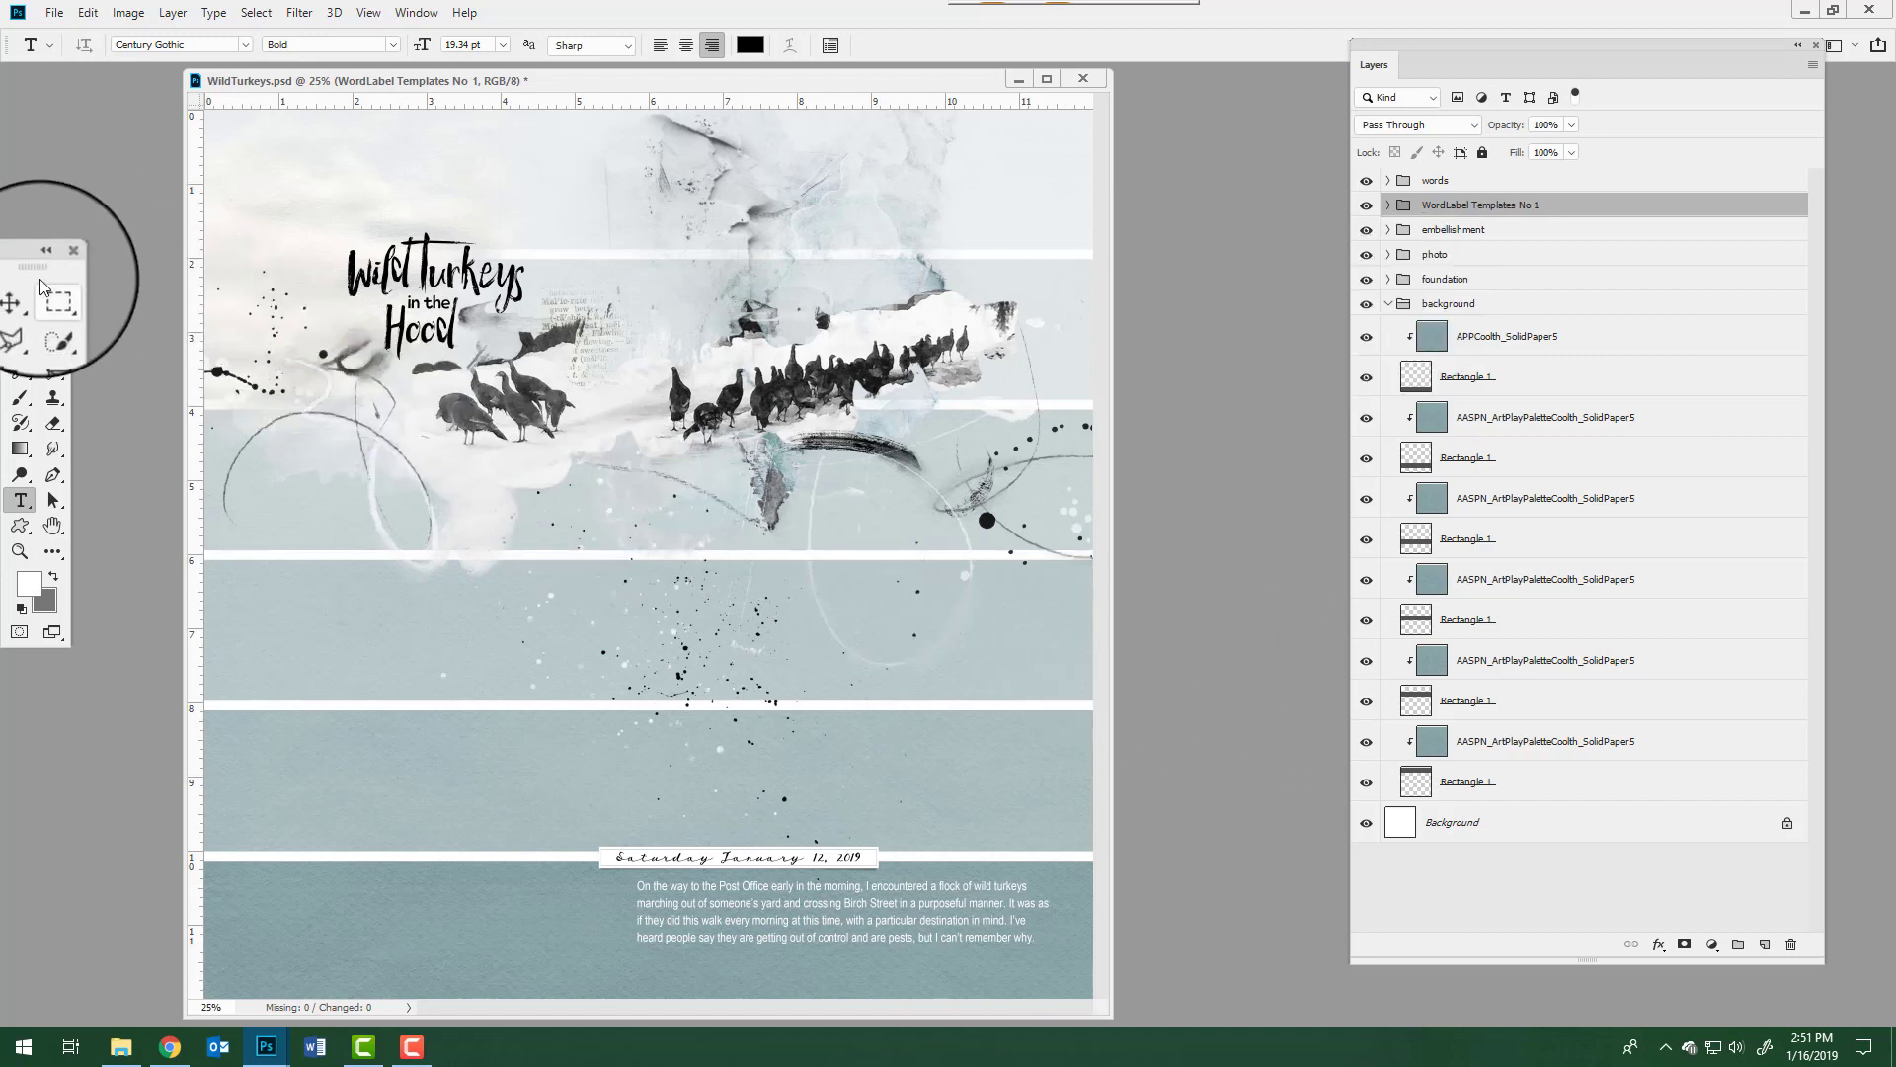
- Add a new layer above APPCoolth_SolidPaper5 and marquee-select the full-width second band, from about 2 to 3.9 inches down the page
{"action": "left_click", "coordinate": [56, 300]}
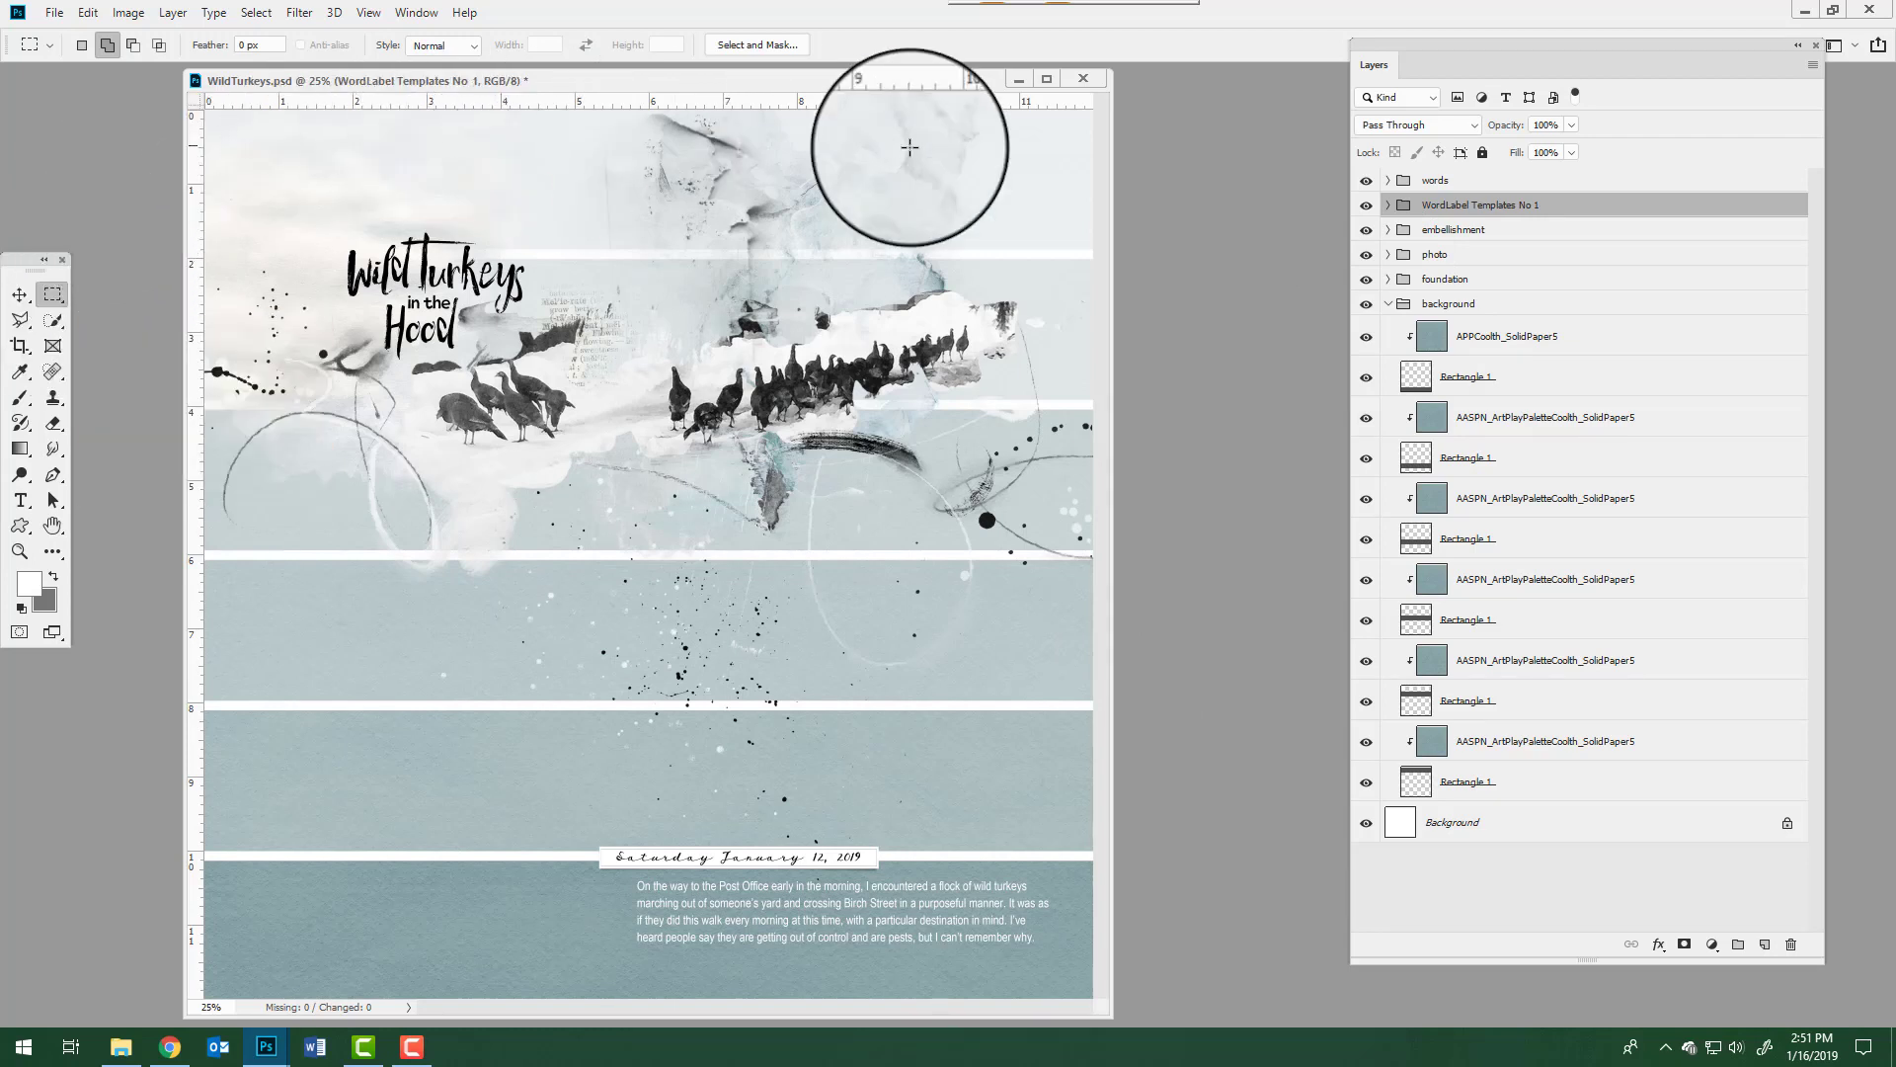
{"action": "left_click", "coordinate": [1506, 337]}
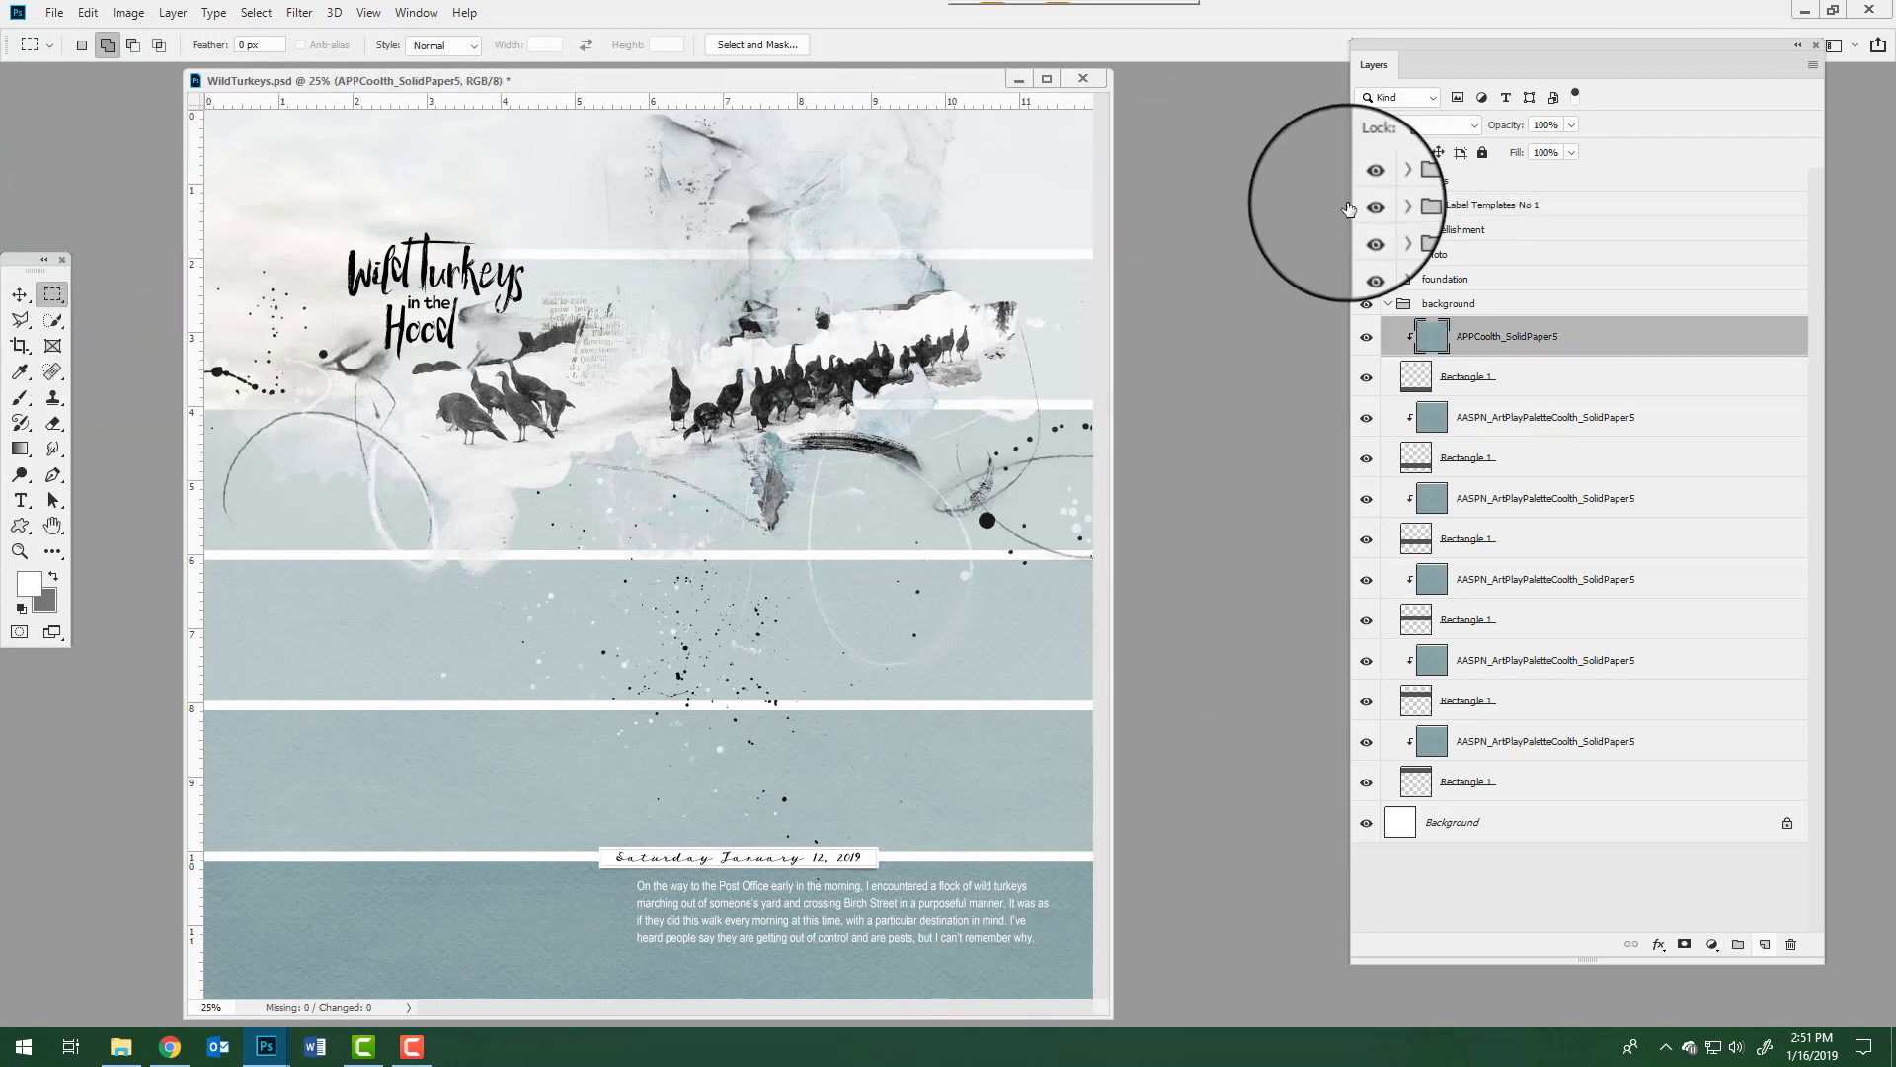
{"action": "left_click", "coordinate": [1765, 945]}
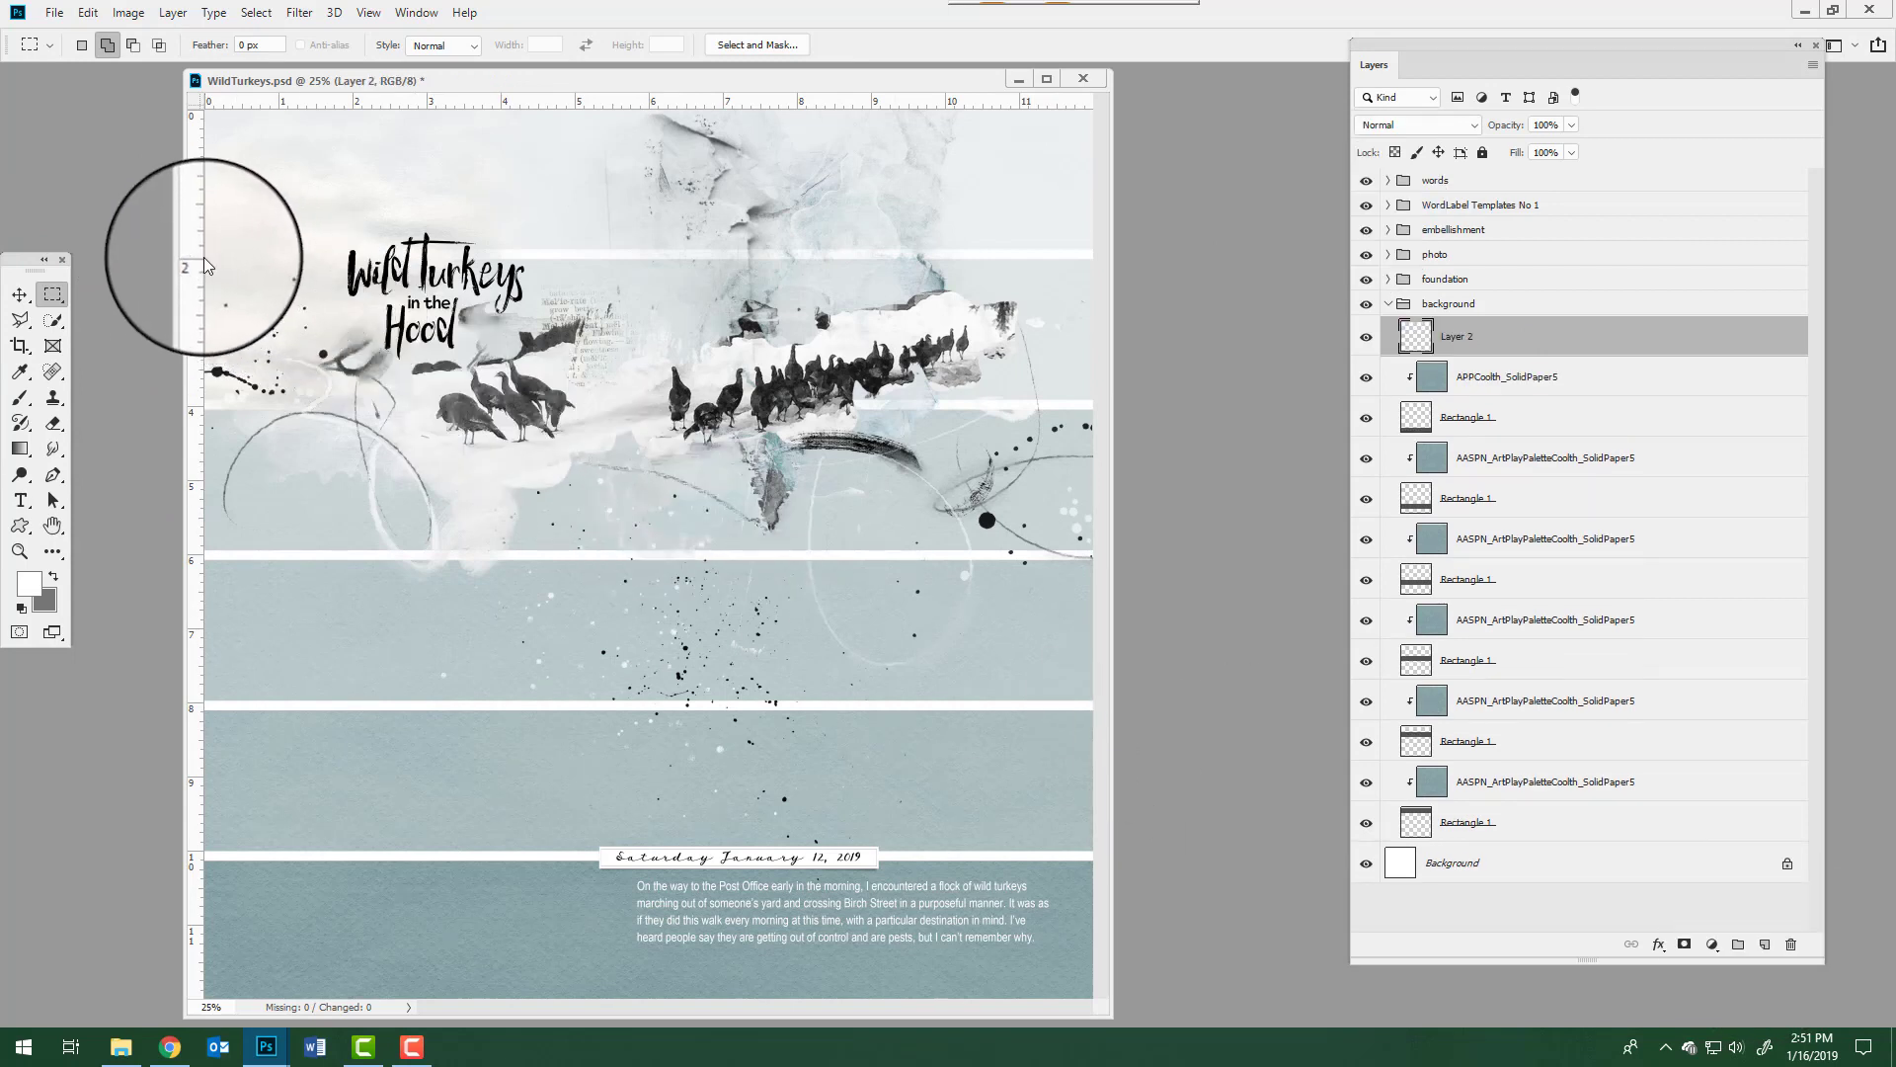
{"action": "left_click_drag", "start_coordinate": [204, 261], "coordinate": [1119, 399]}
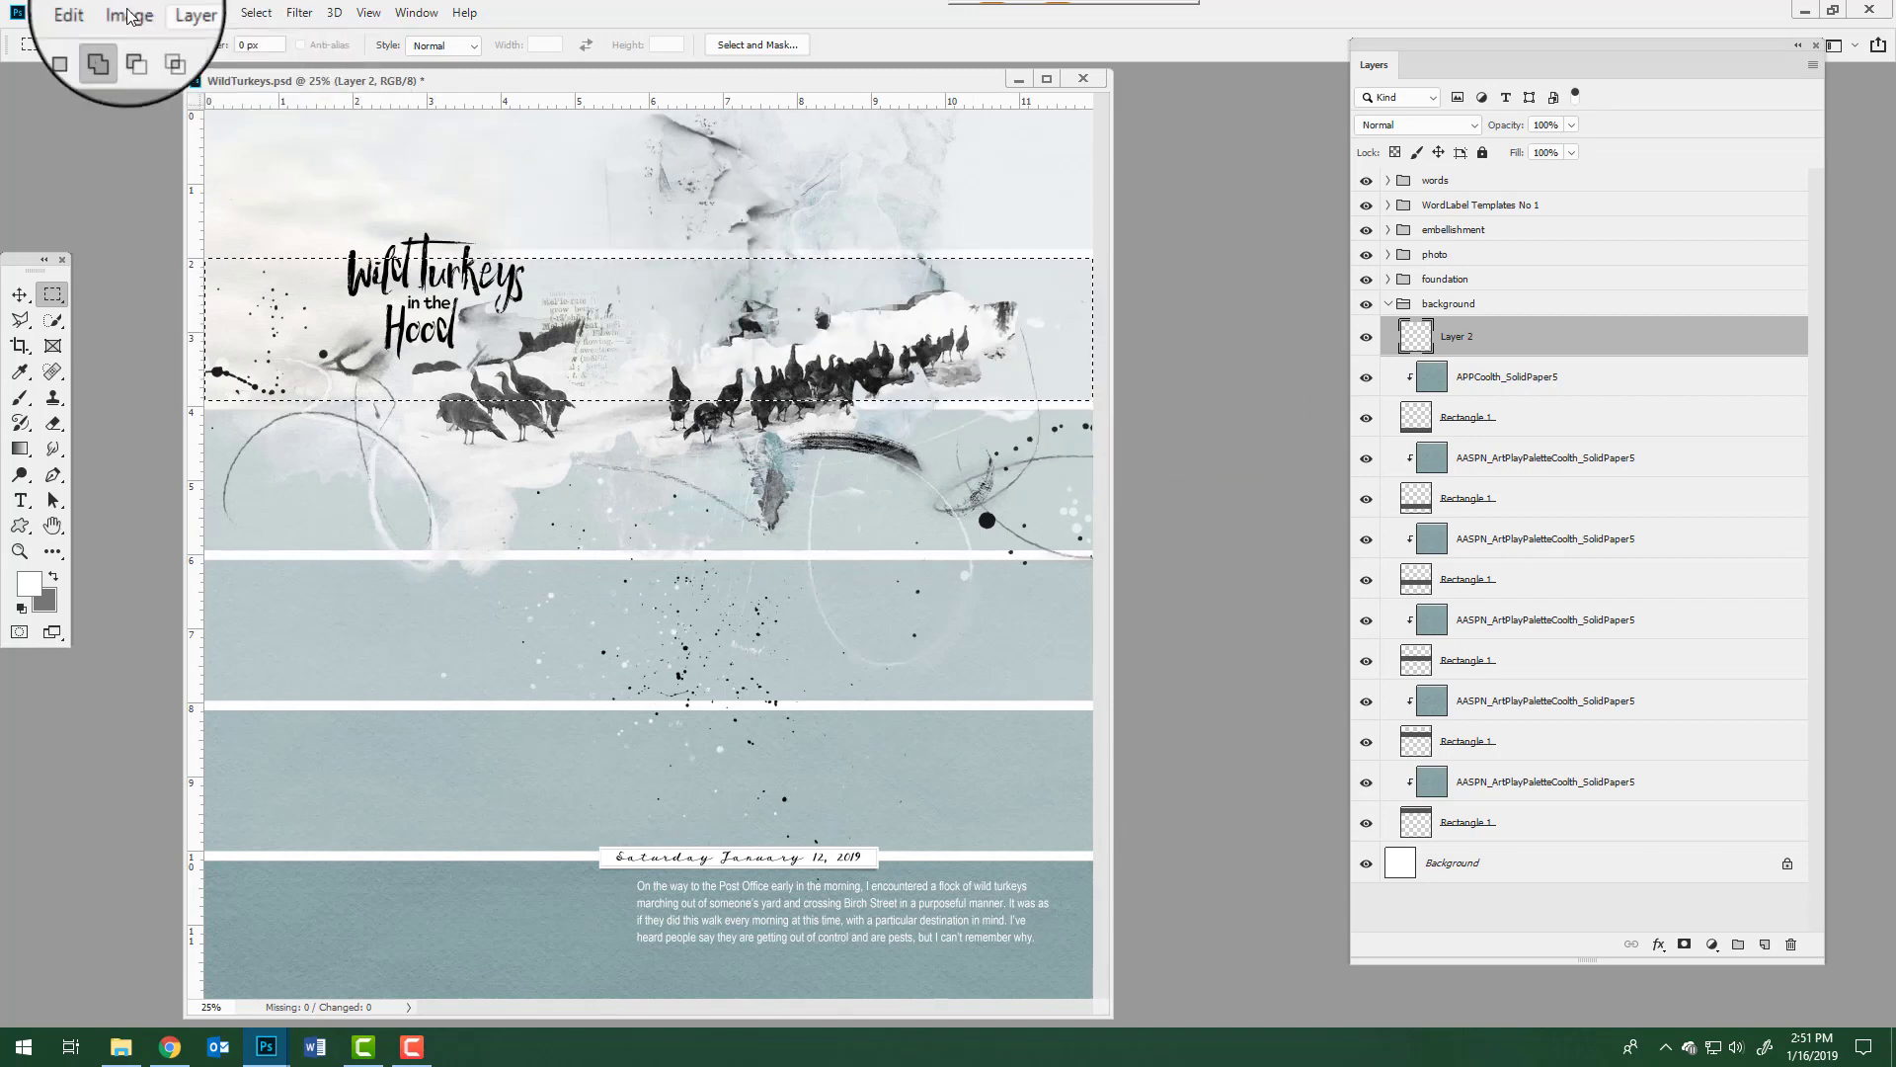
- Open the Fill settings with White contents for the selected band, cancel the fill and deselect the band
{"action": "left_click", "coordinate": [88, 12]}
{"action": "left_click", "coordinate": [121, 322]}
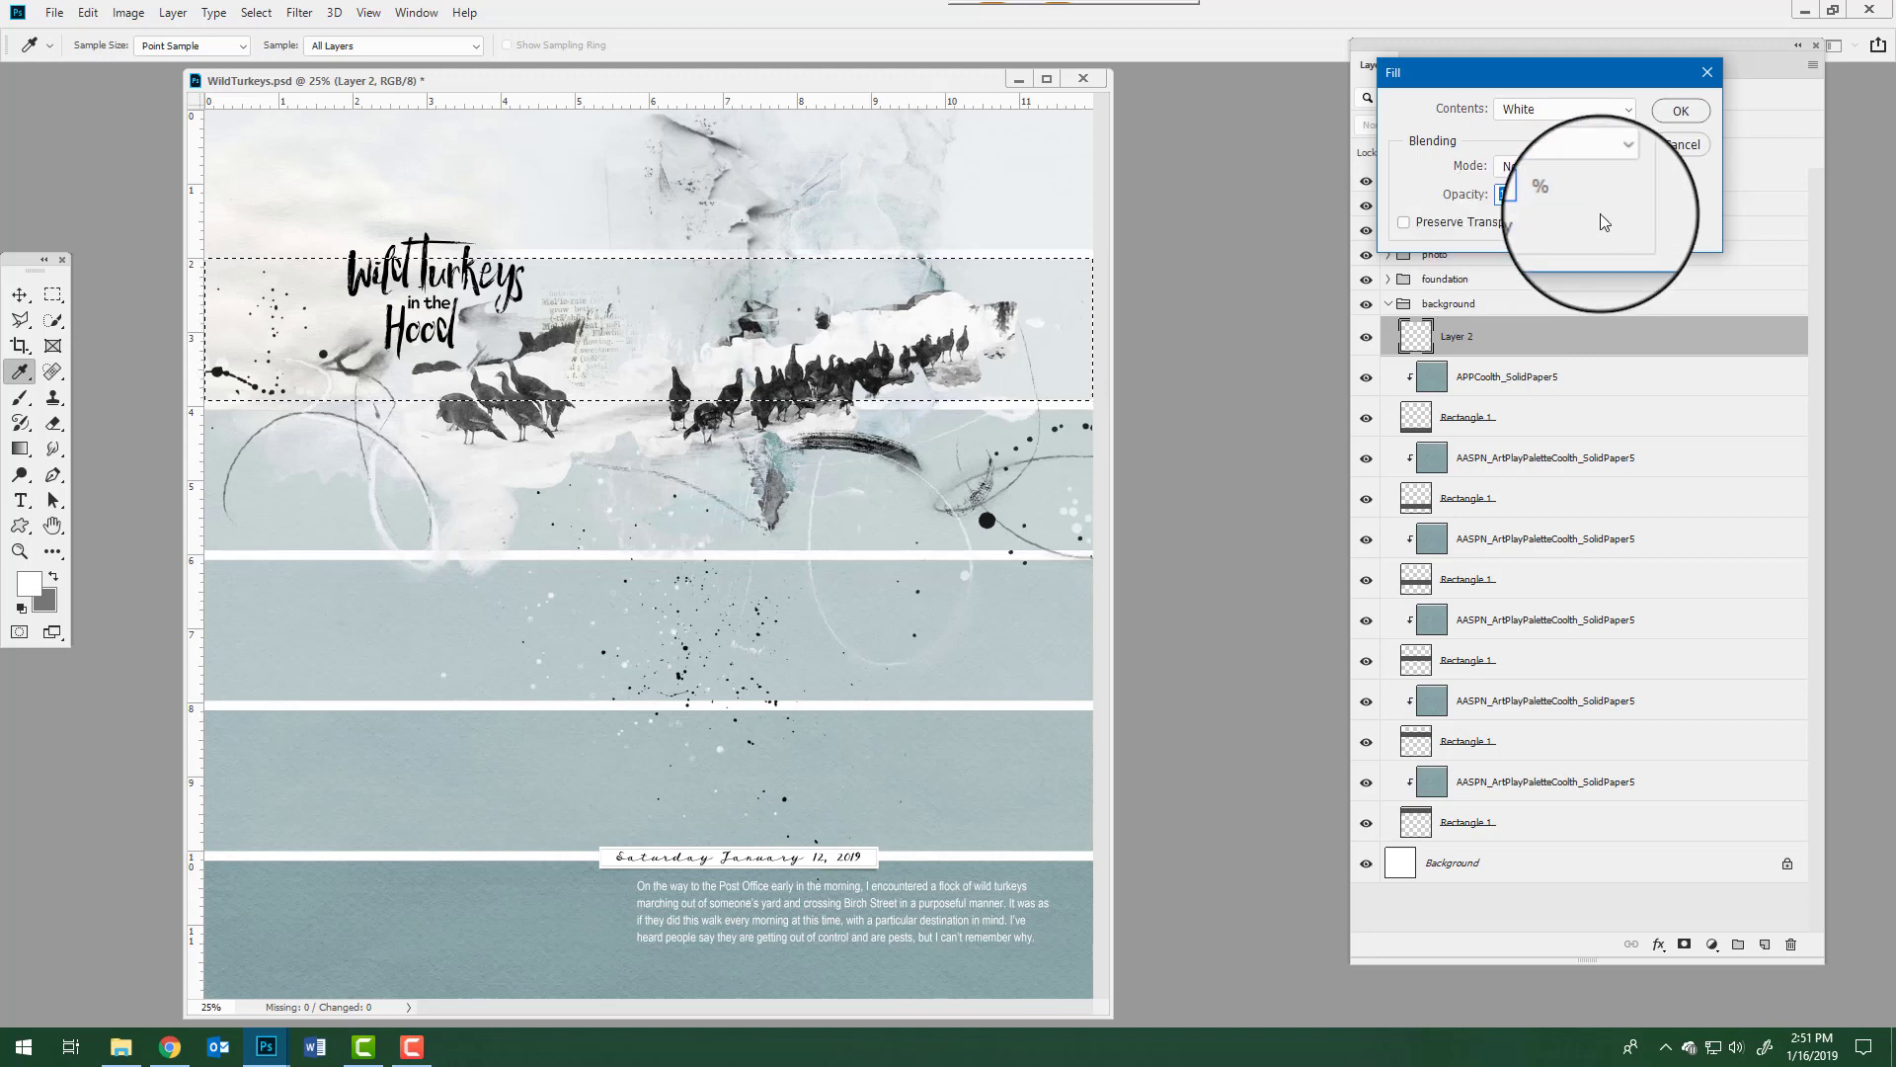
{"action": "left_click", "coordinate": [1683, 142]}
{"action": "key", "text": "m"}
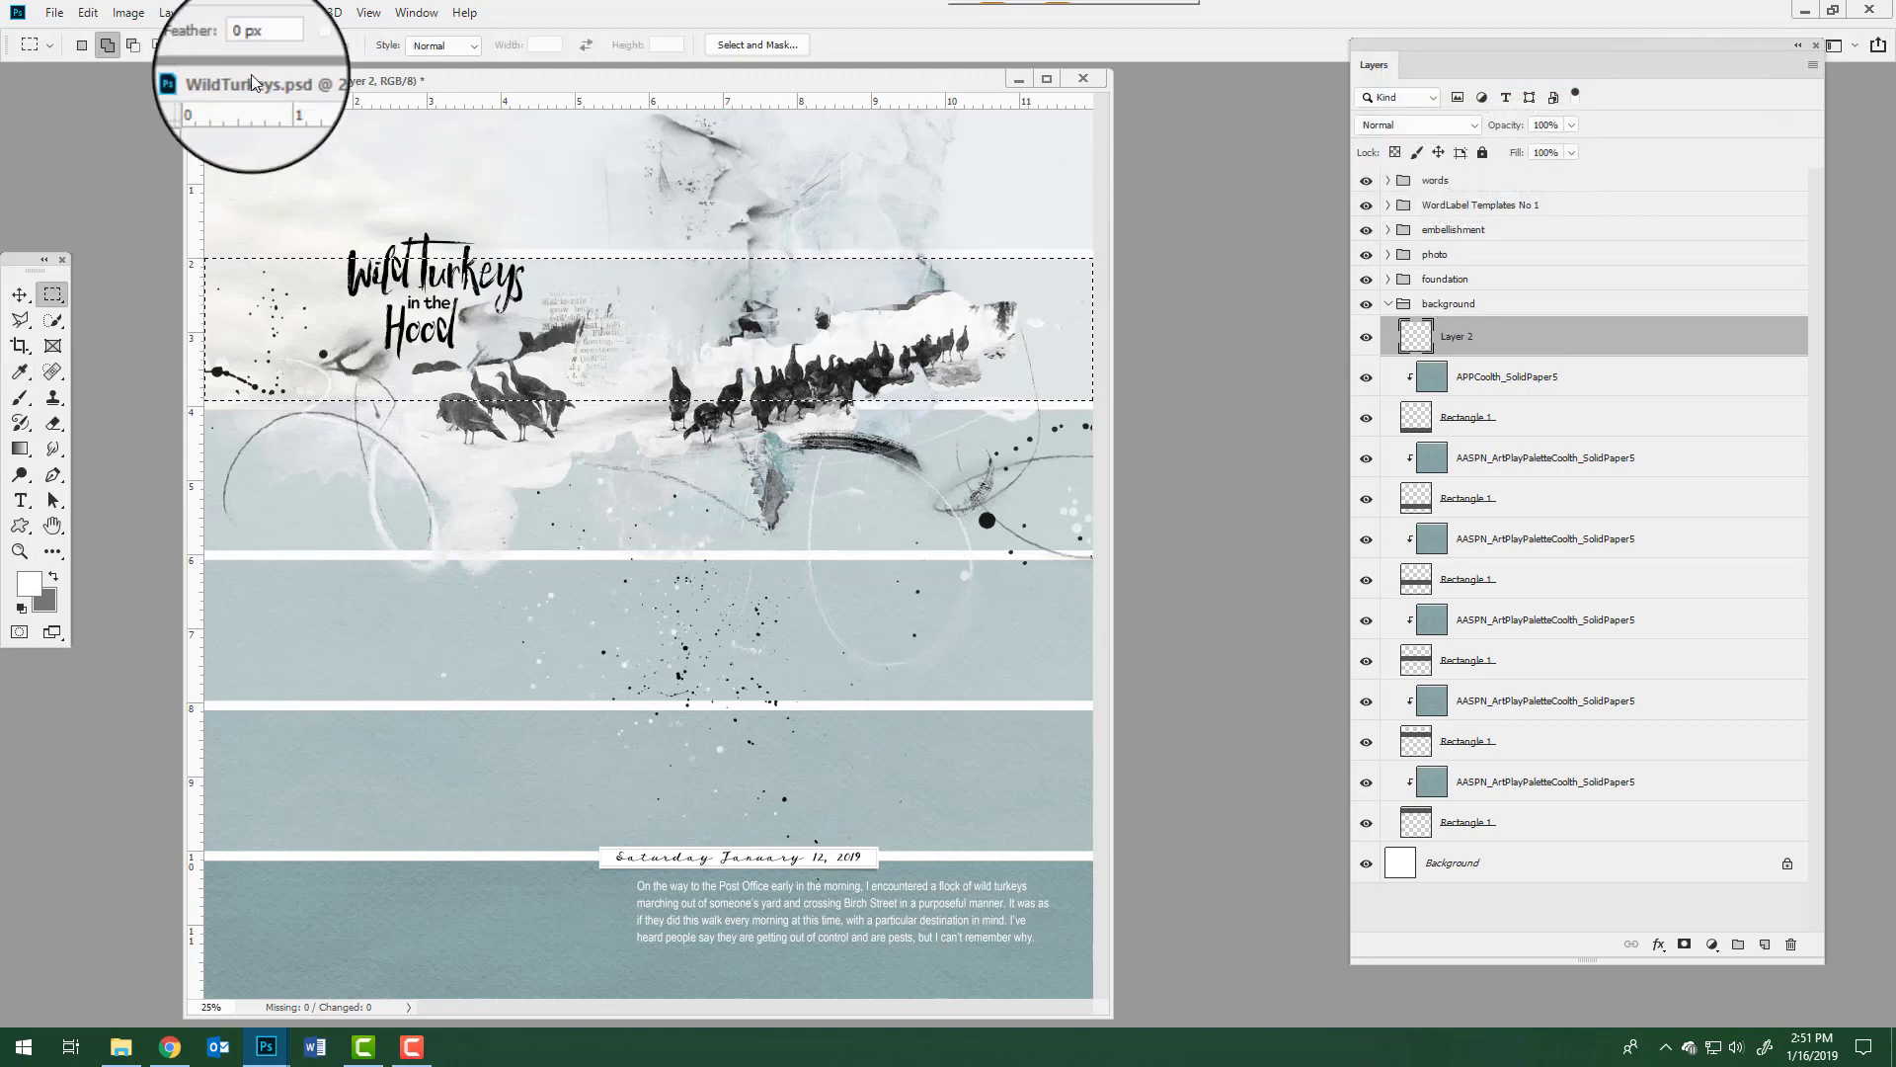
{"action": "left_click", "coordinate": [256, 13]}
{"action": "left_click", "coordinate": [267, 53]}
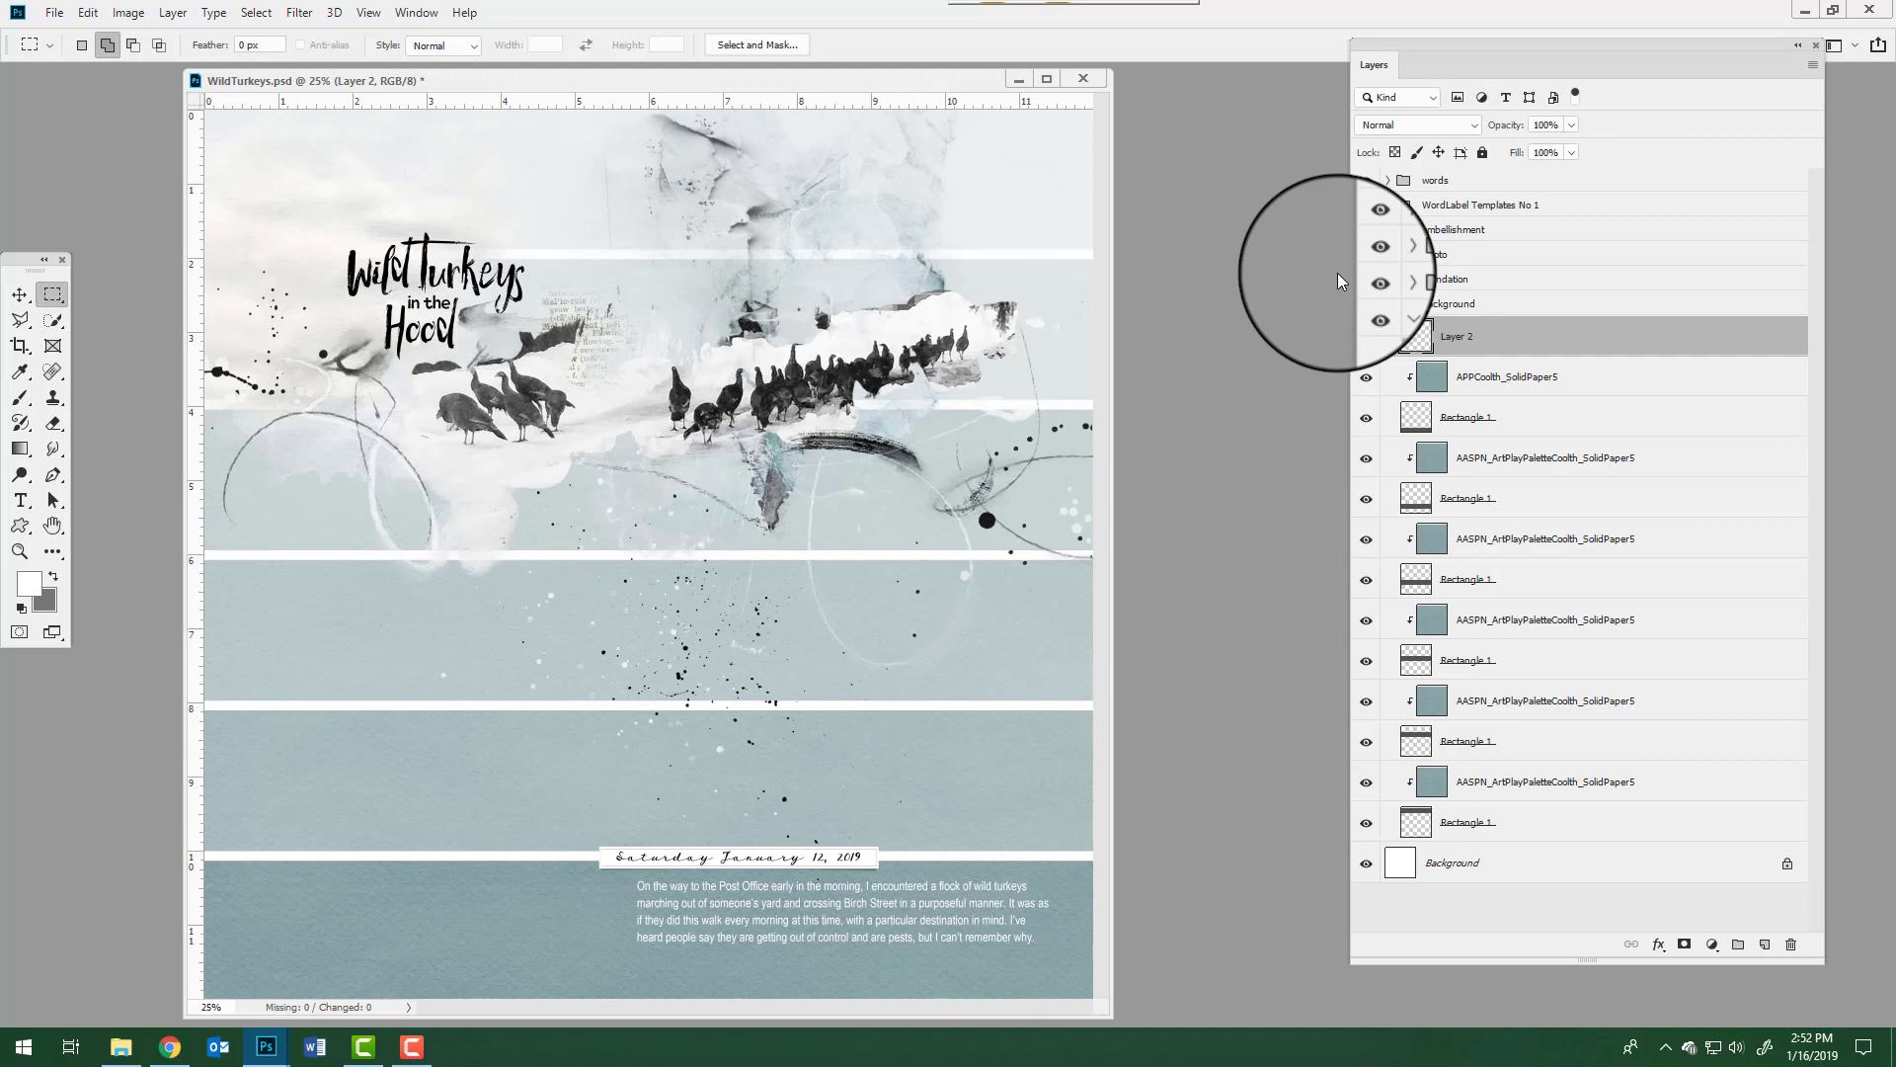
- Check the opacity of each Rectangle 1 layer in the background group, working from the lowest one up to the highest
{"action": "left_click", "coordinate": [1447, 705]}
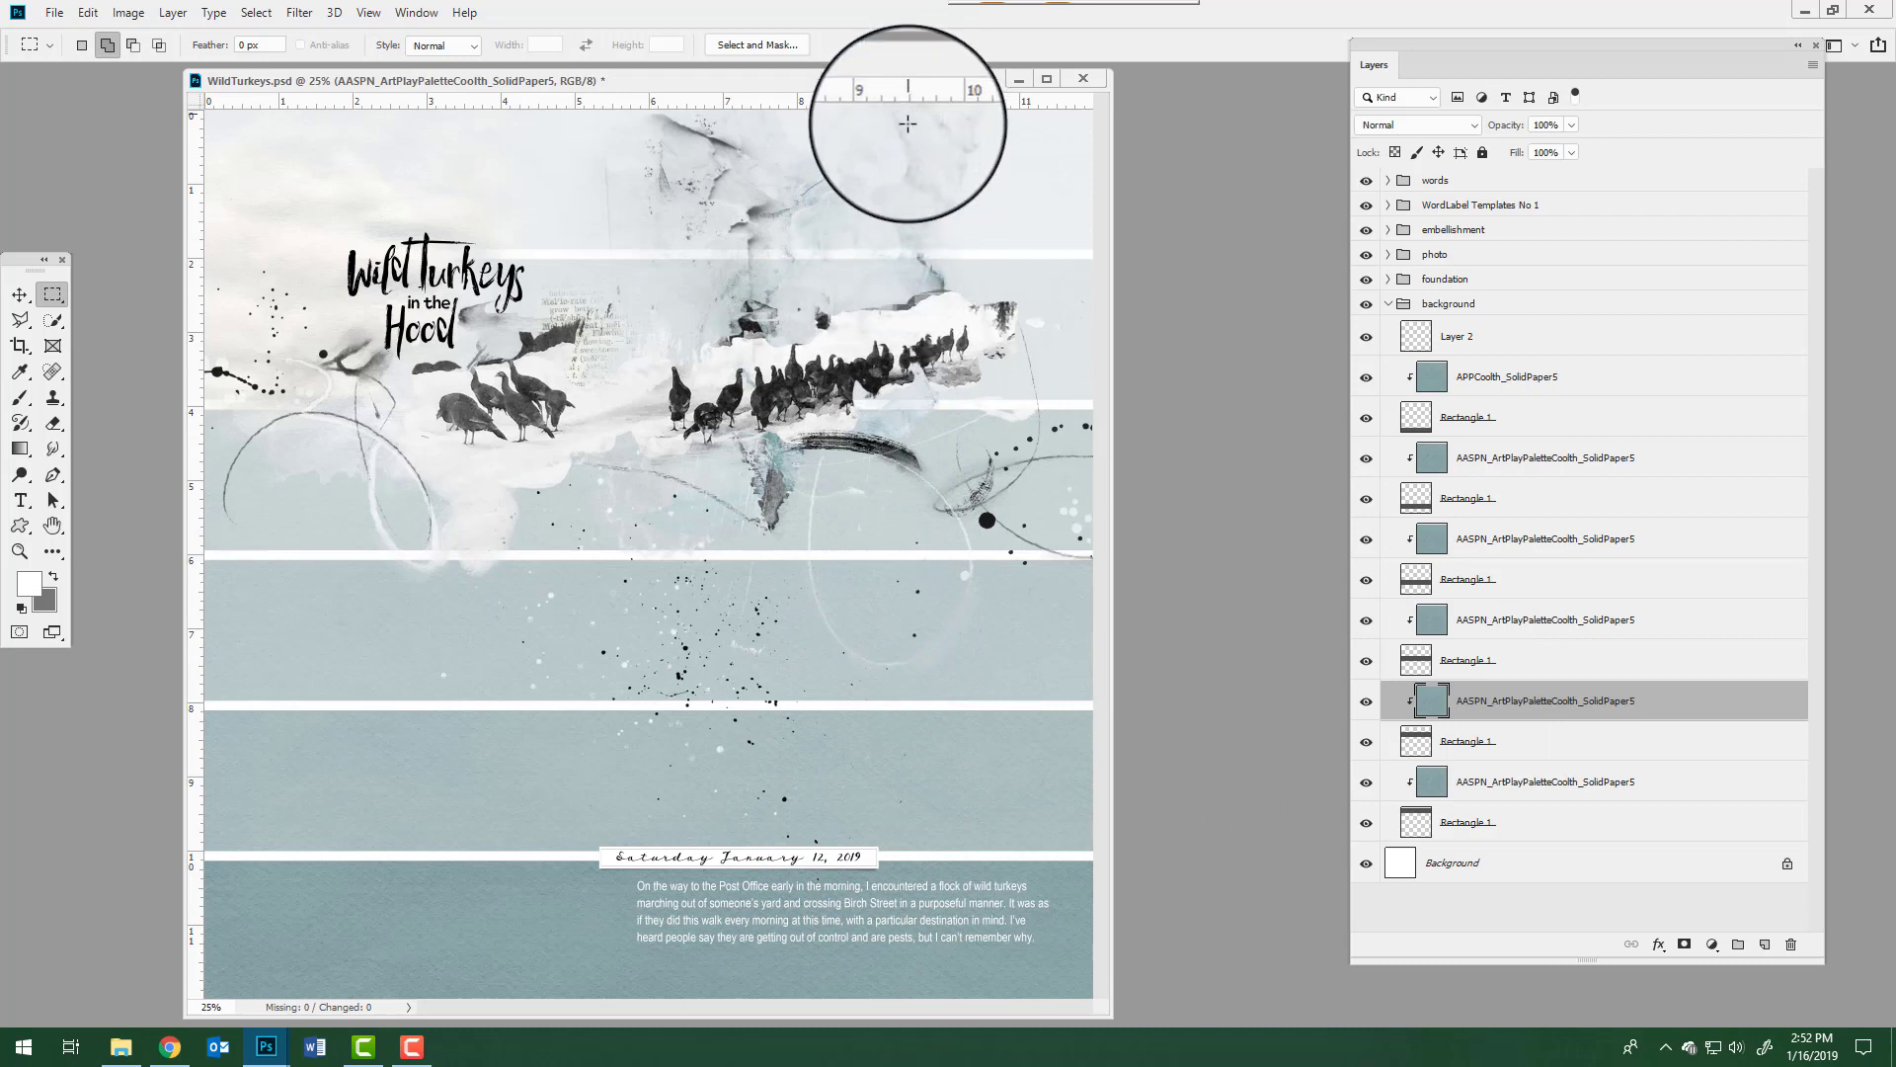
{"action": "left_click", "coordinate": [1454, 824]}
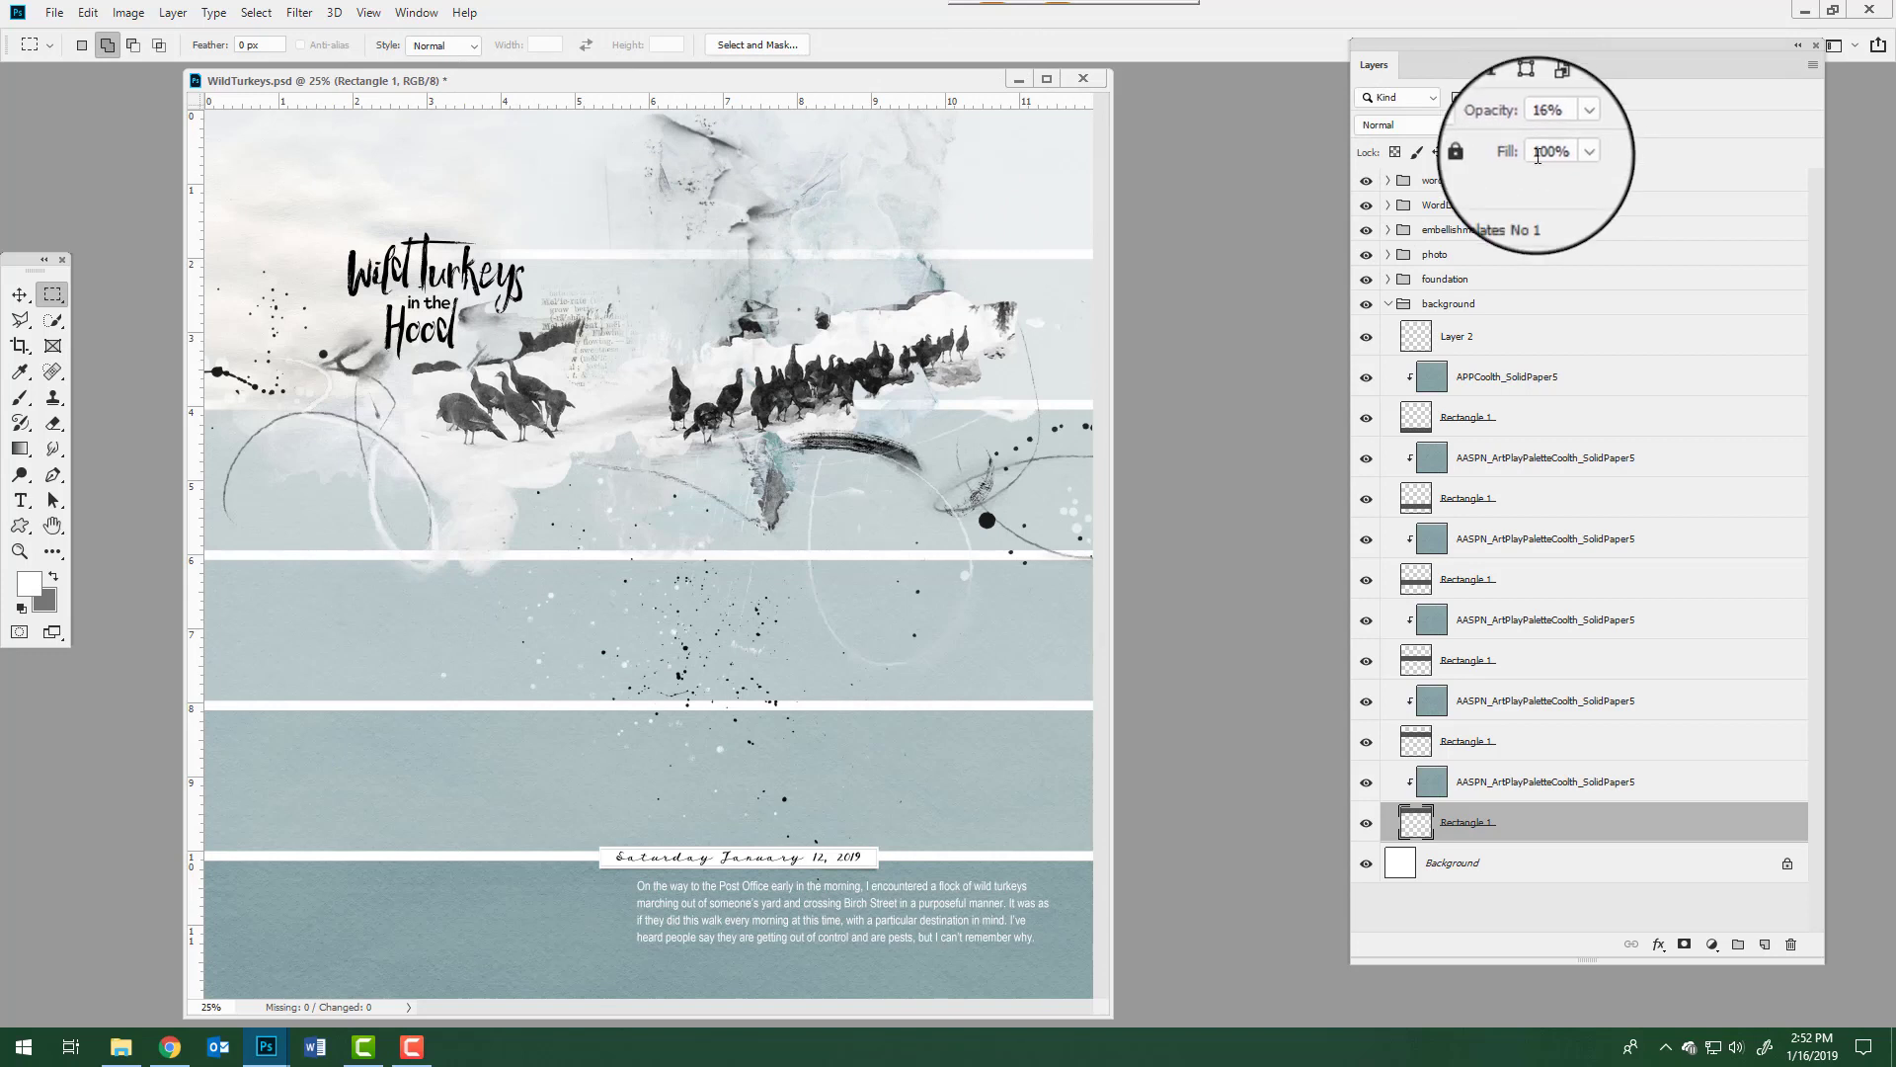
{"action": "key", "text": "alt+bracketright"}
{"action": "key", "text": "alt+bracketright"}
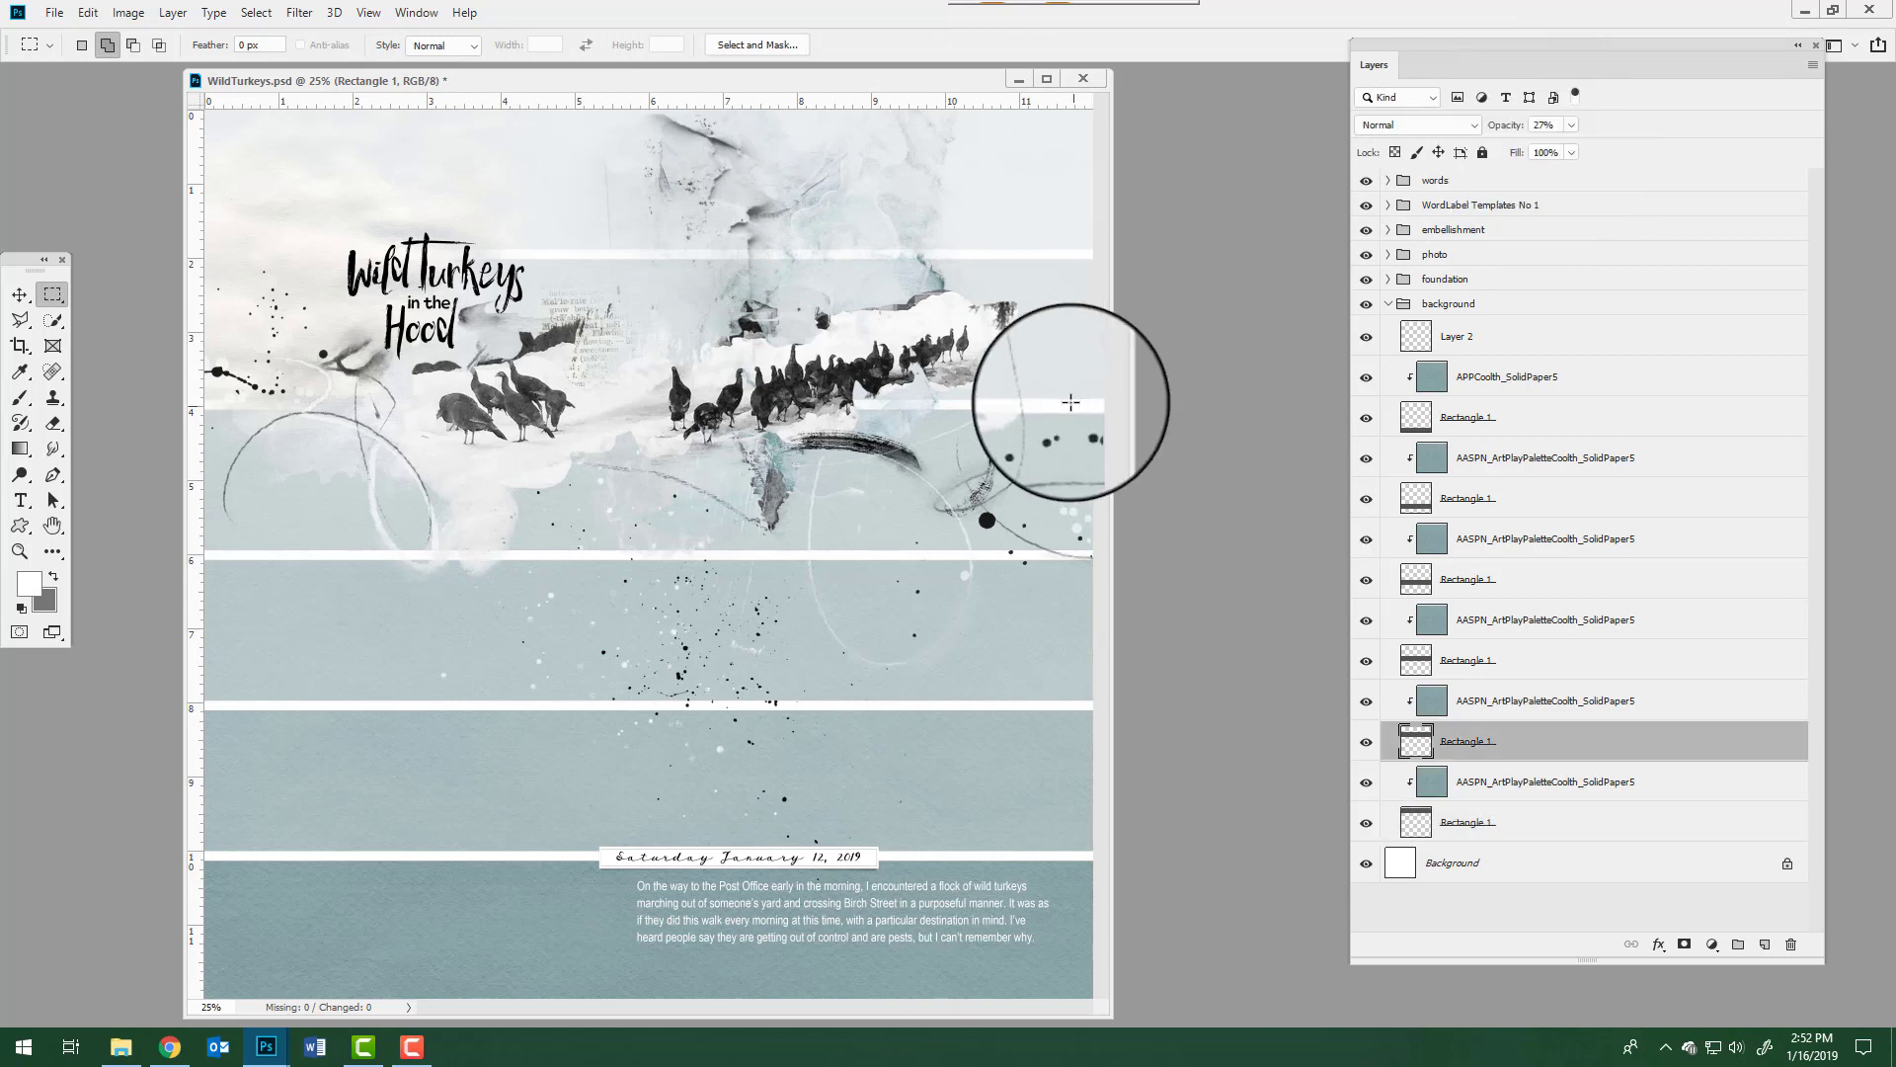
{"action": "key", "text": "alt+bracketright"}
{"action": "key", "text": "alt+bracketright"}
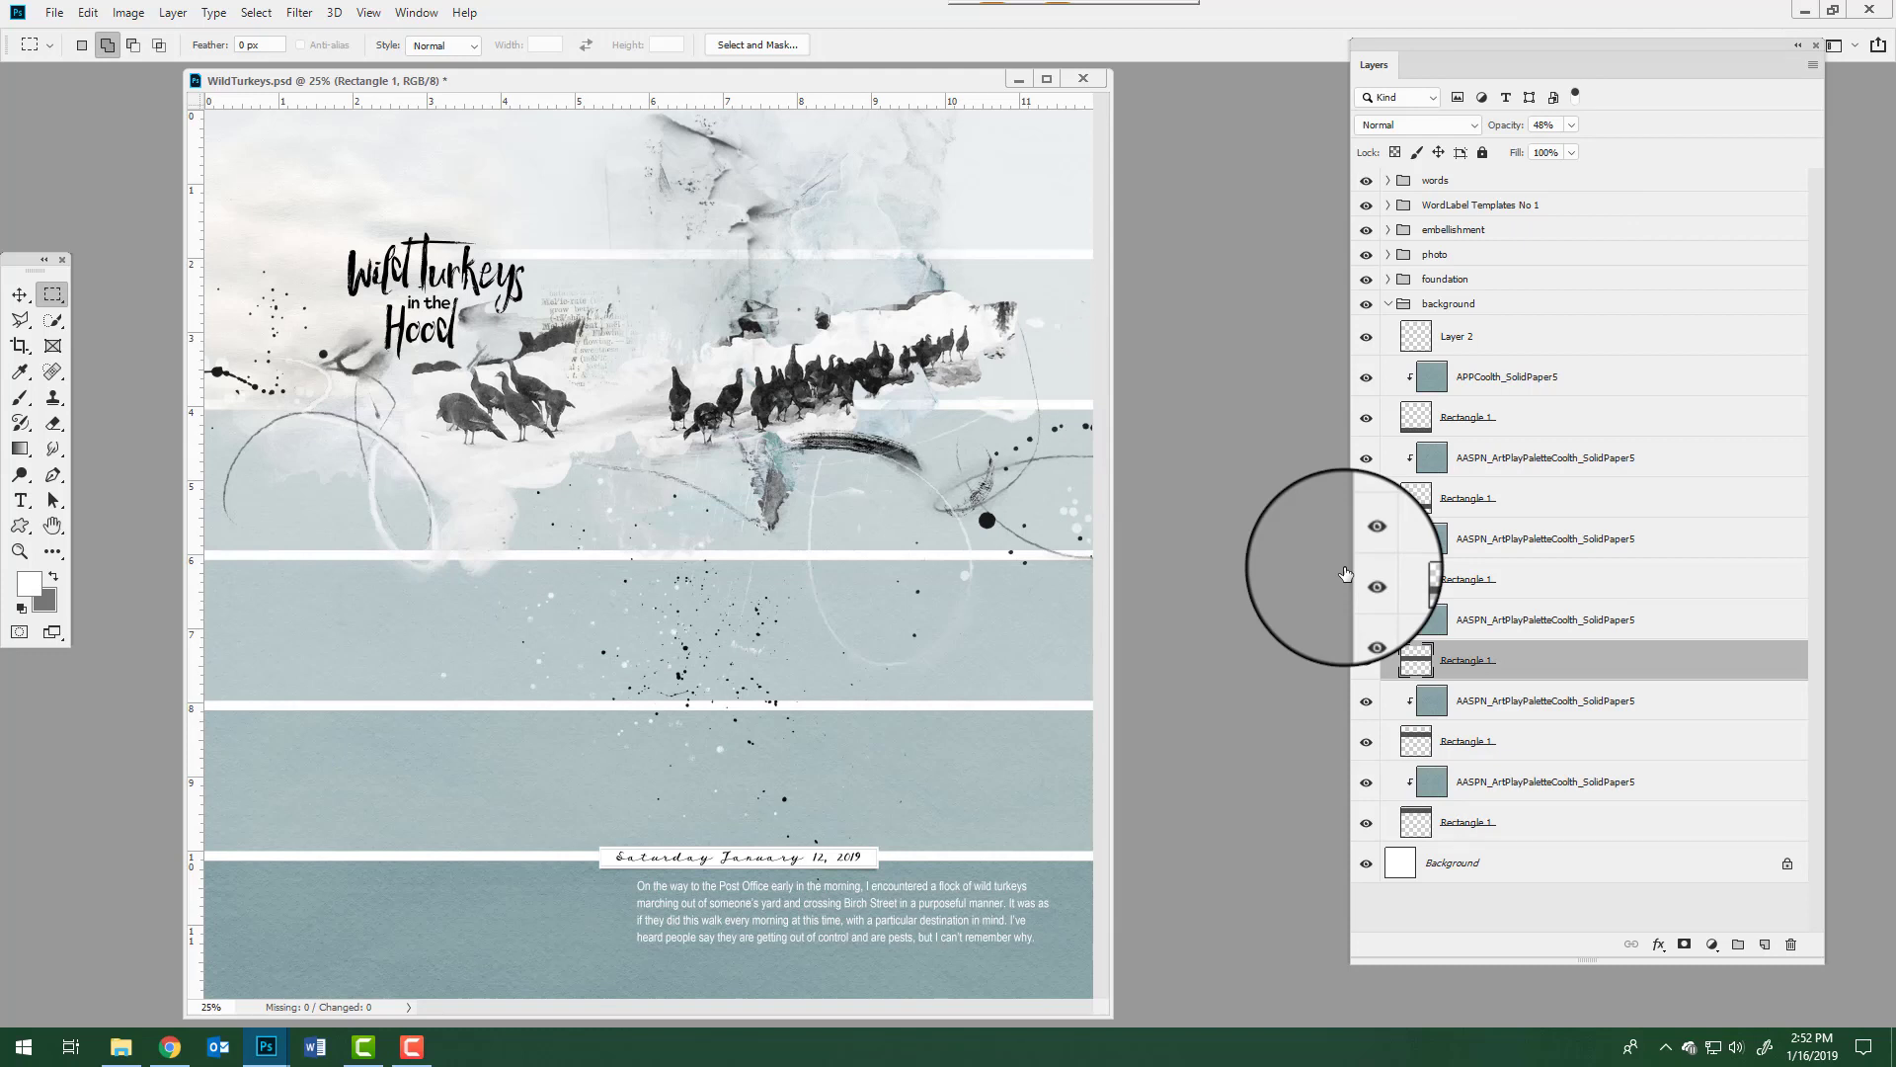
{"action": "left_click", "coordinate": [1499, 583]}
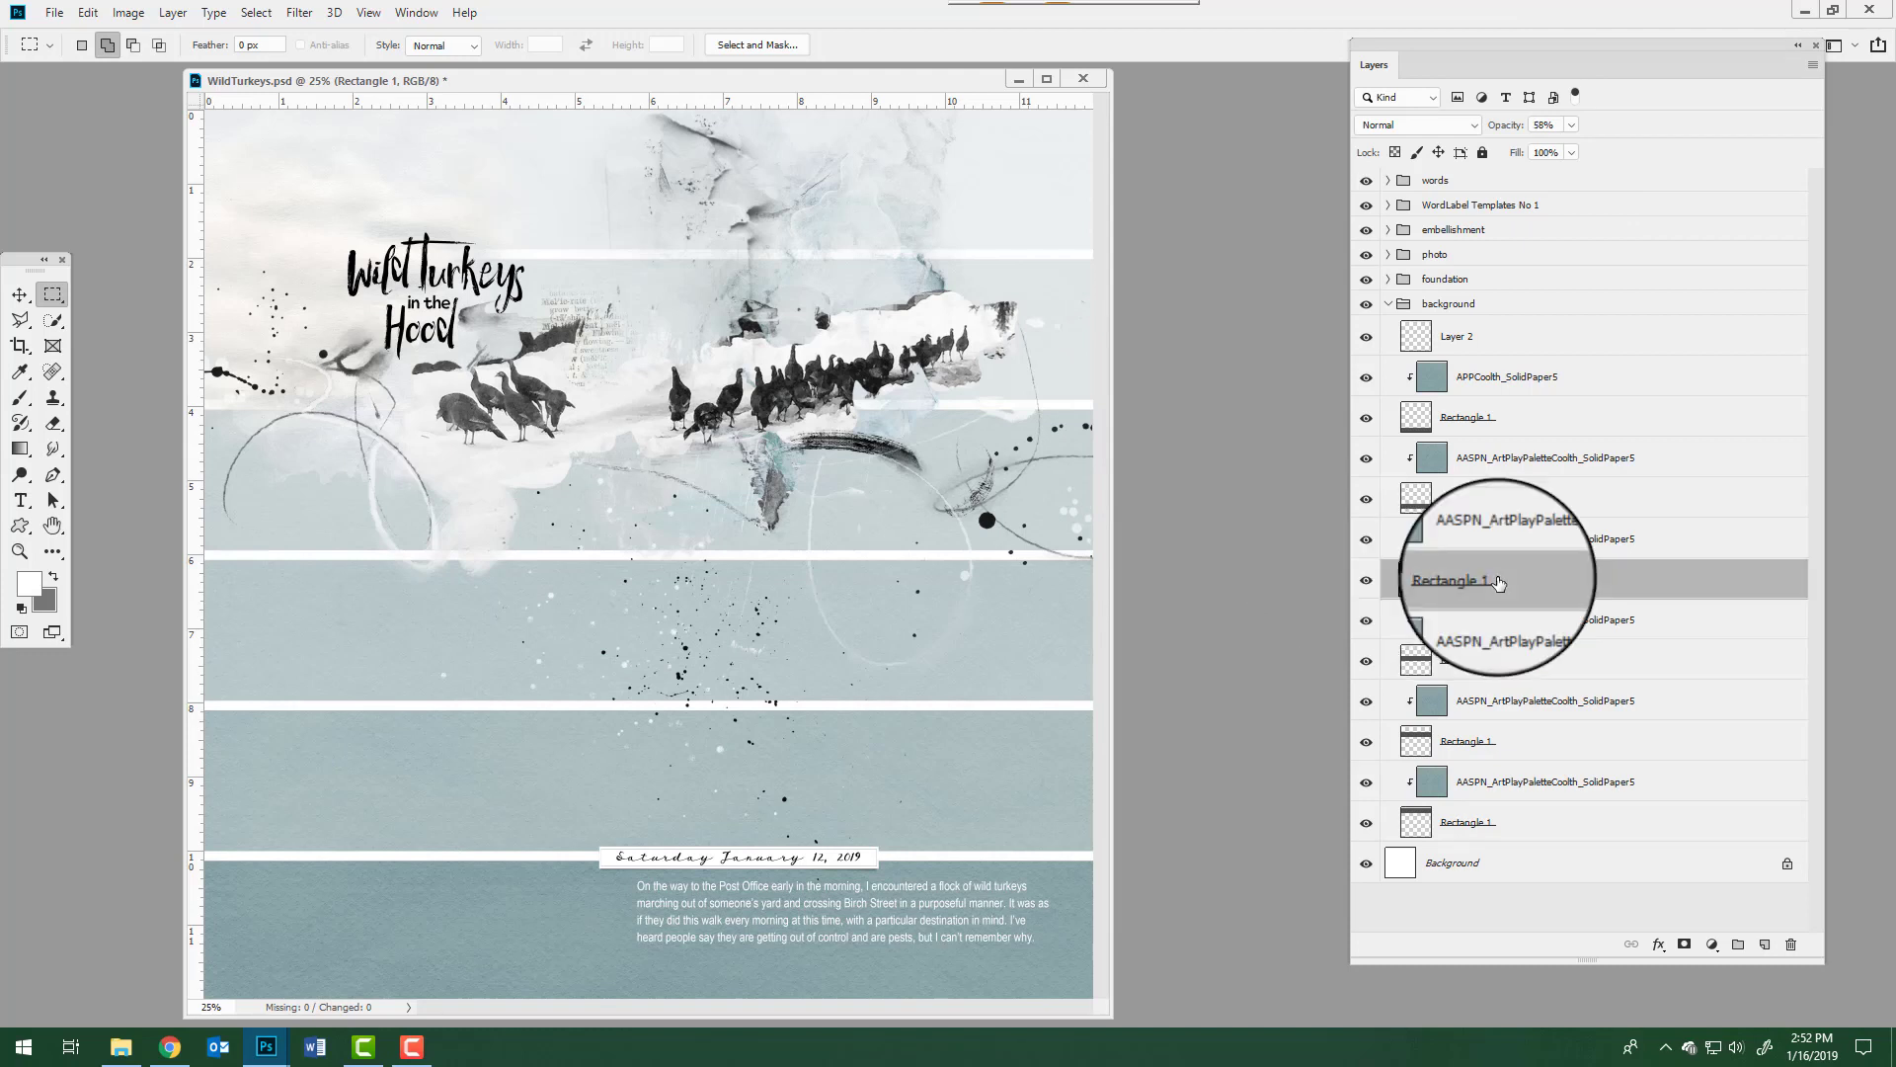
{"action": "left_click", "coordinate": [1492, 499]}
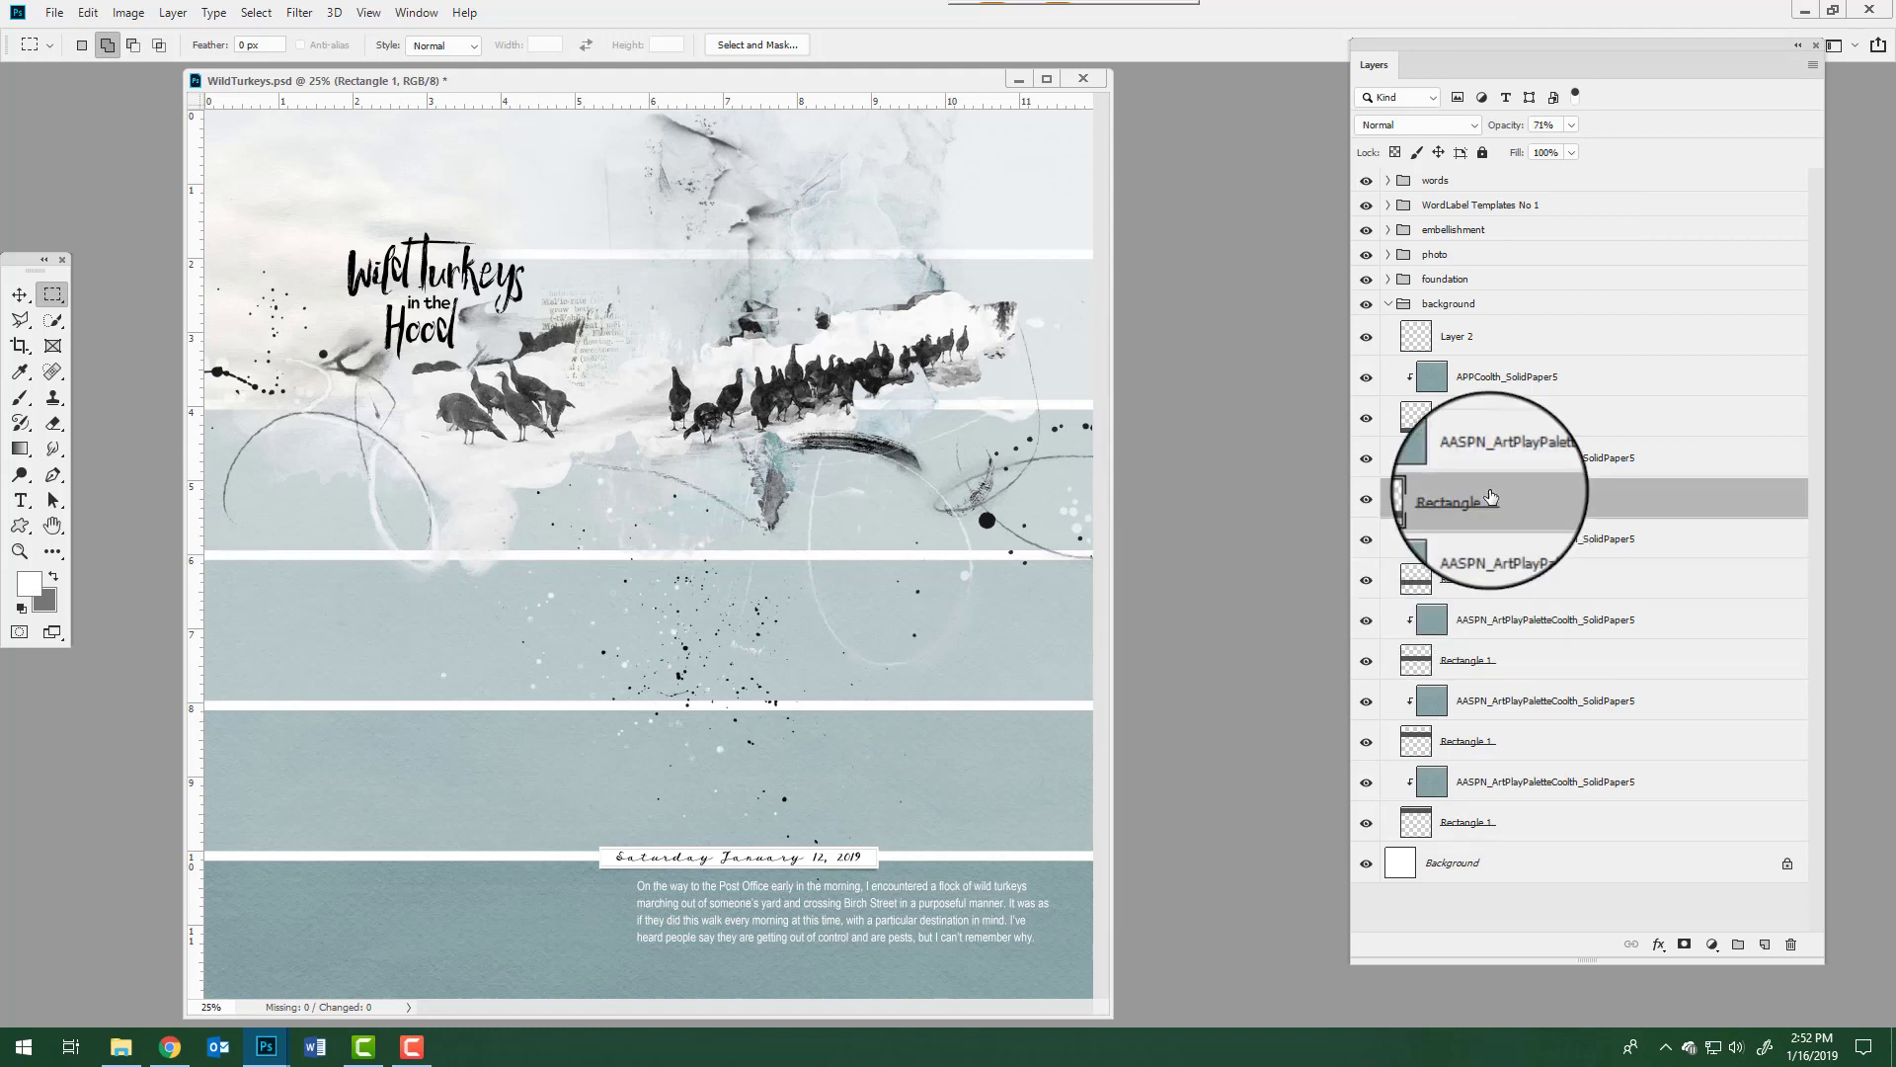
{"action": "left_click", "coordinate": [1481, 417]}
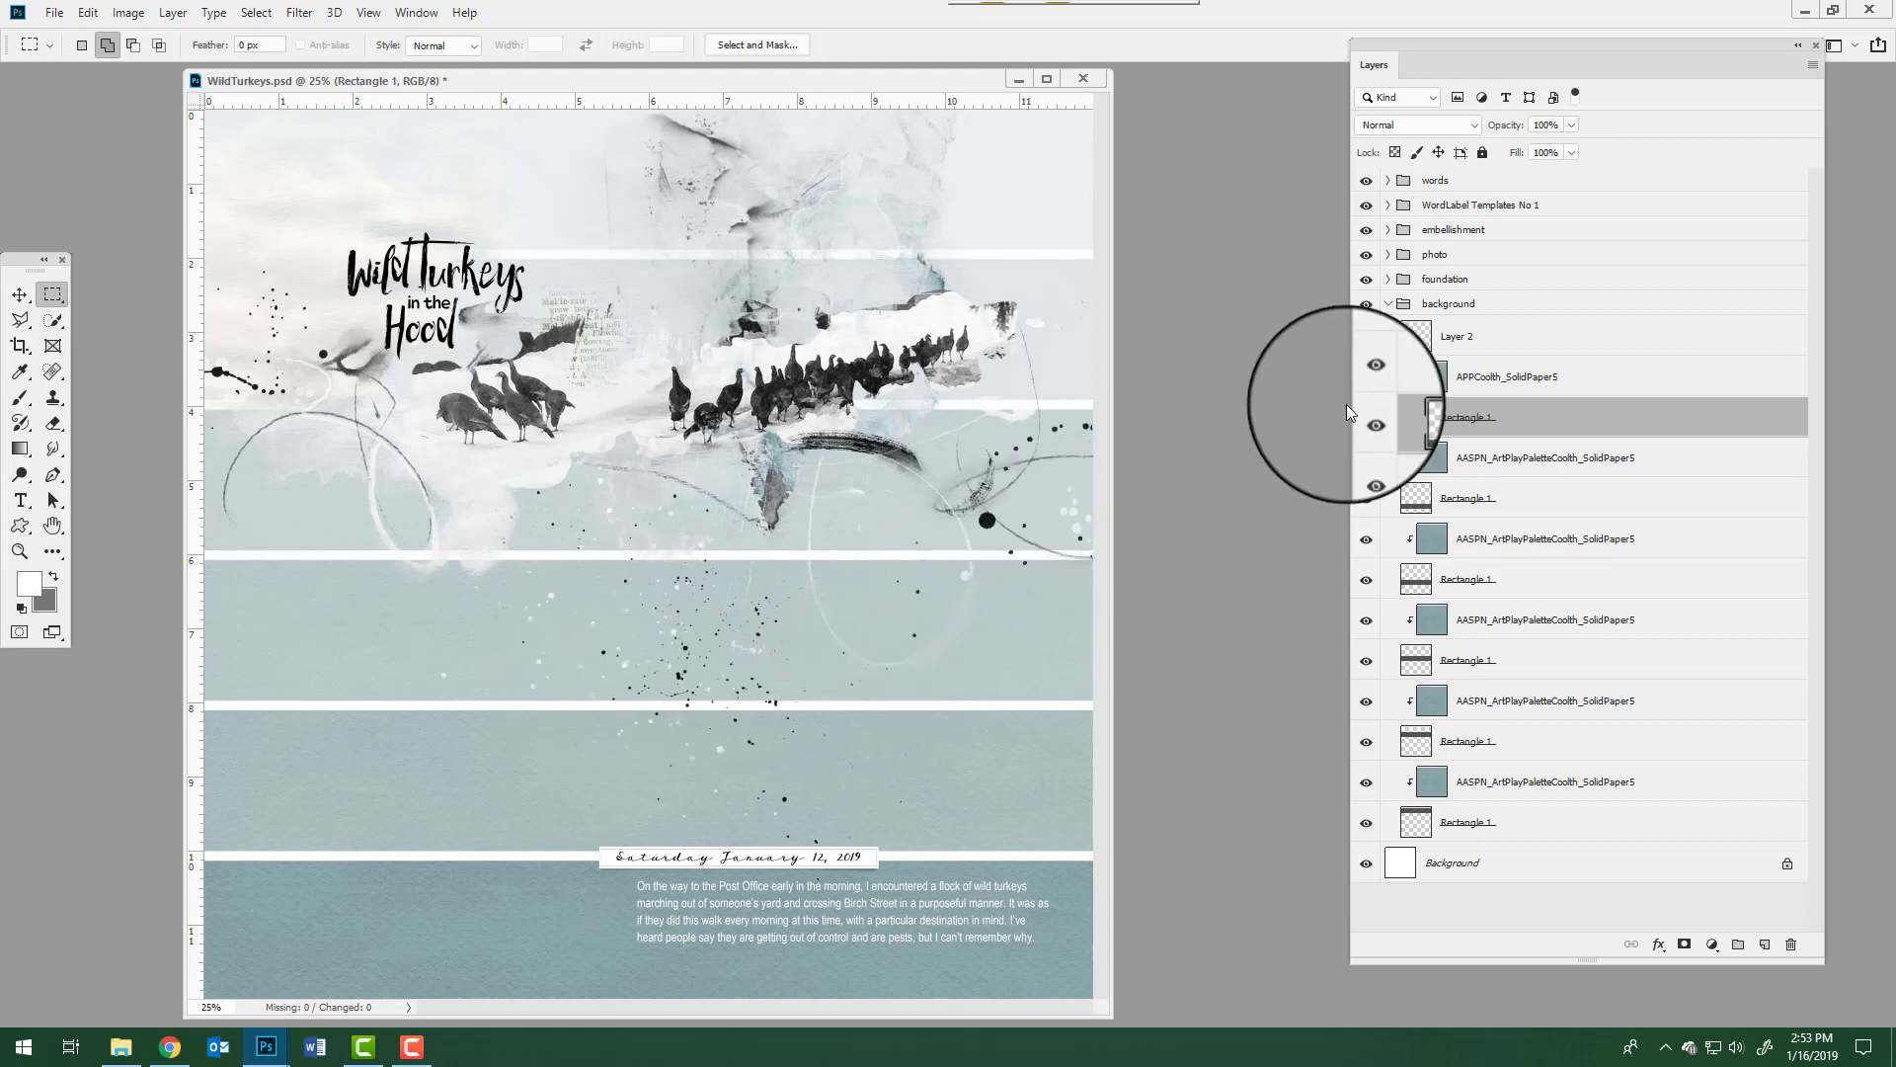
- Hide all groups above the background group, then show the foundation group again and expand its layers
{"action": "left_click_drag", "start_coordinate": [1366, 180], "coordinate": [1366, 230]}
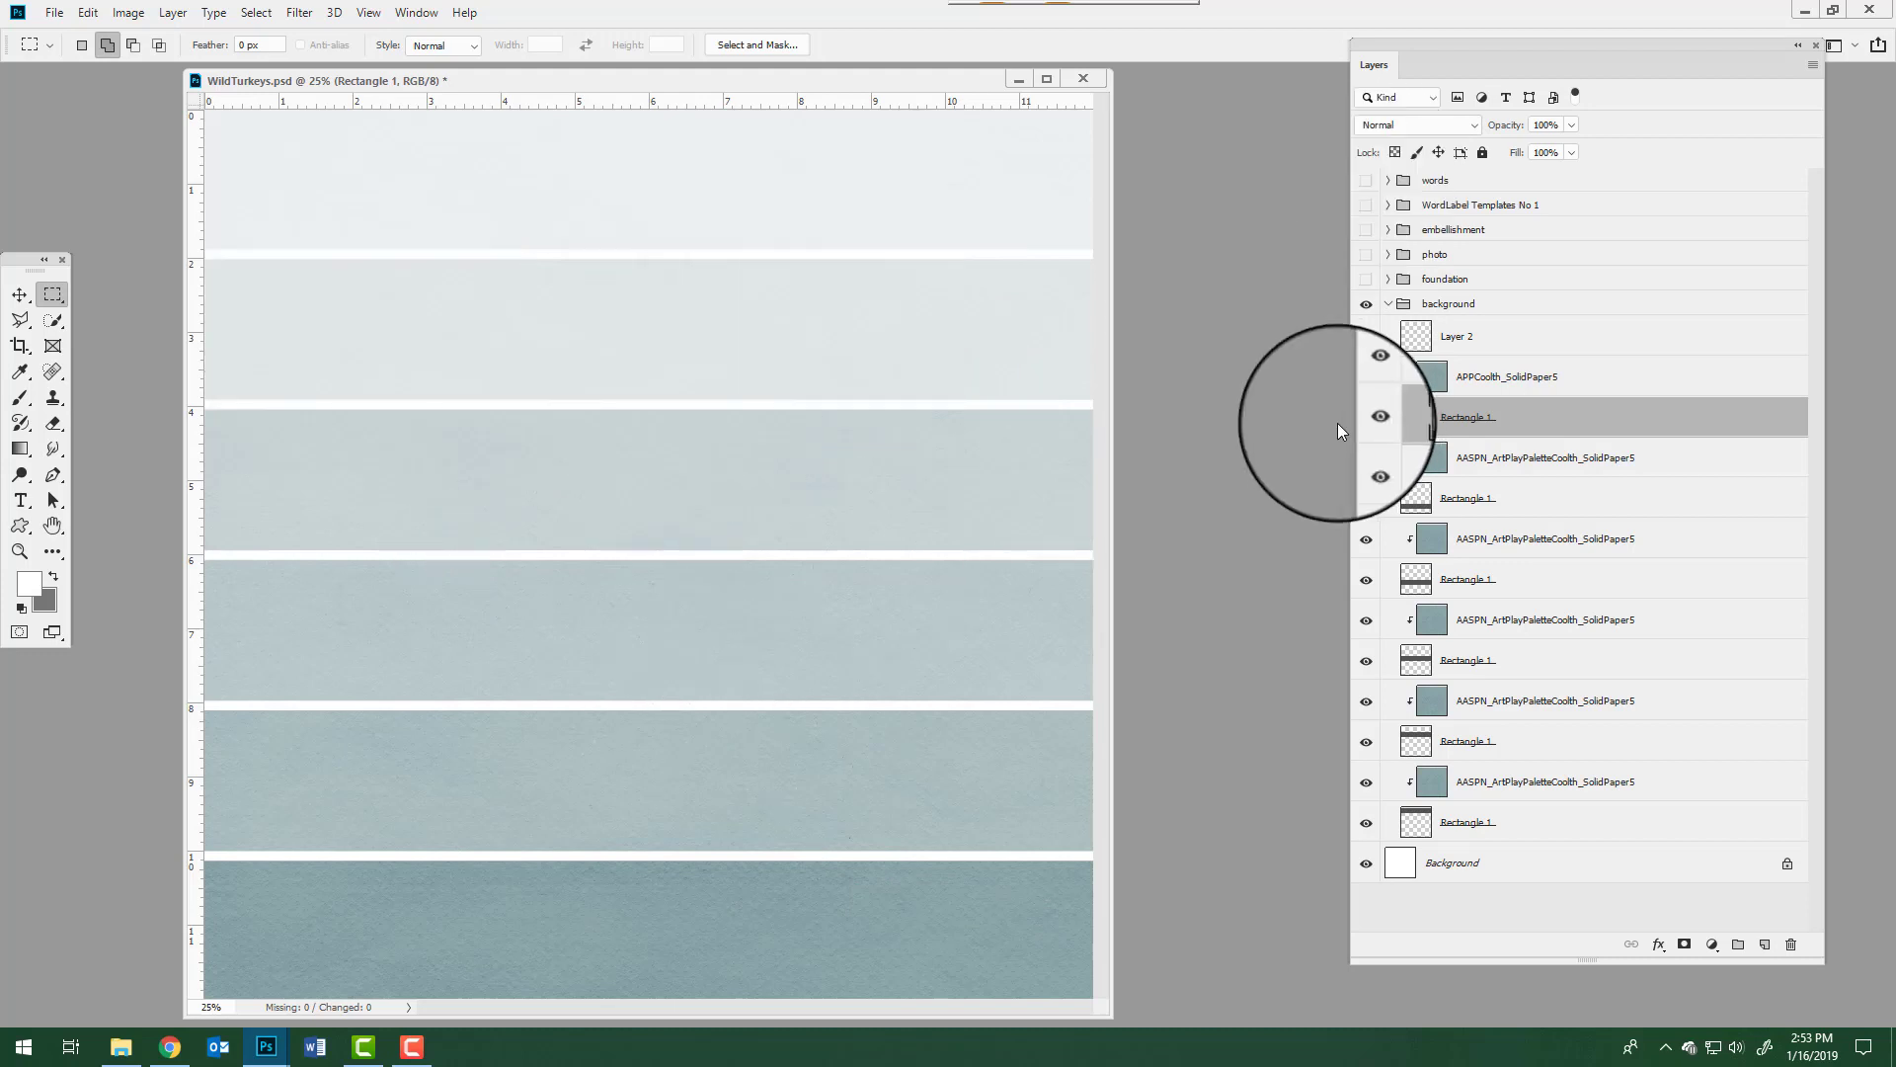
{"action": "left_click", "coordinate": [1349, 334]}
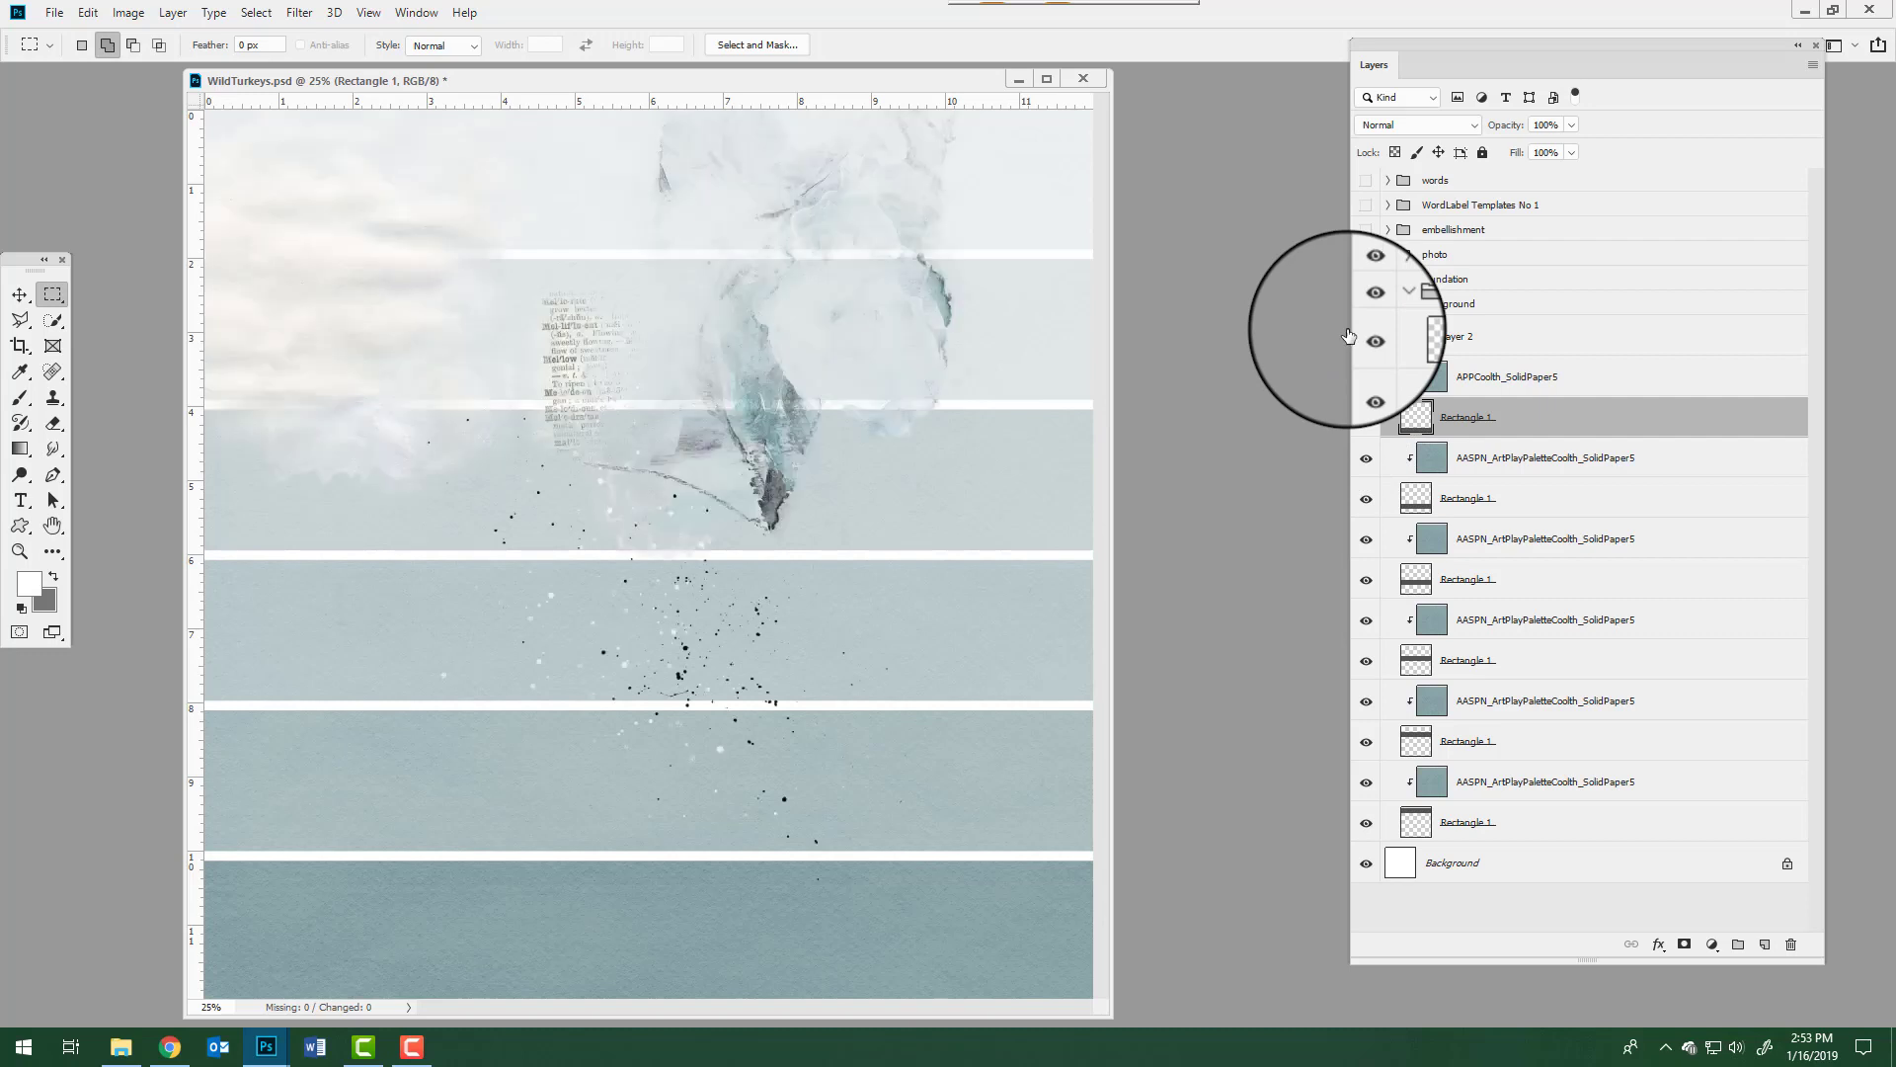
{"action": "left_click", "coordinate": [1389, 282]}
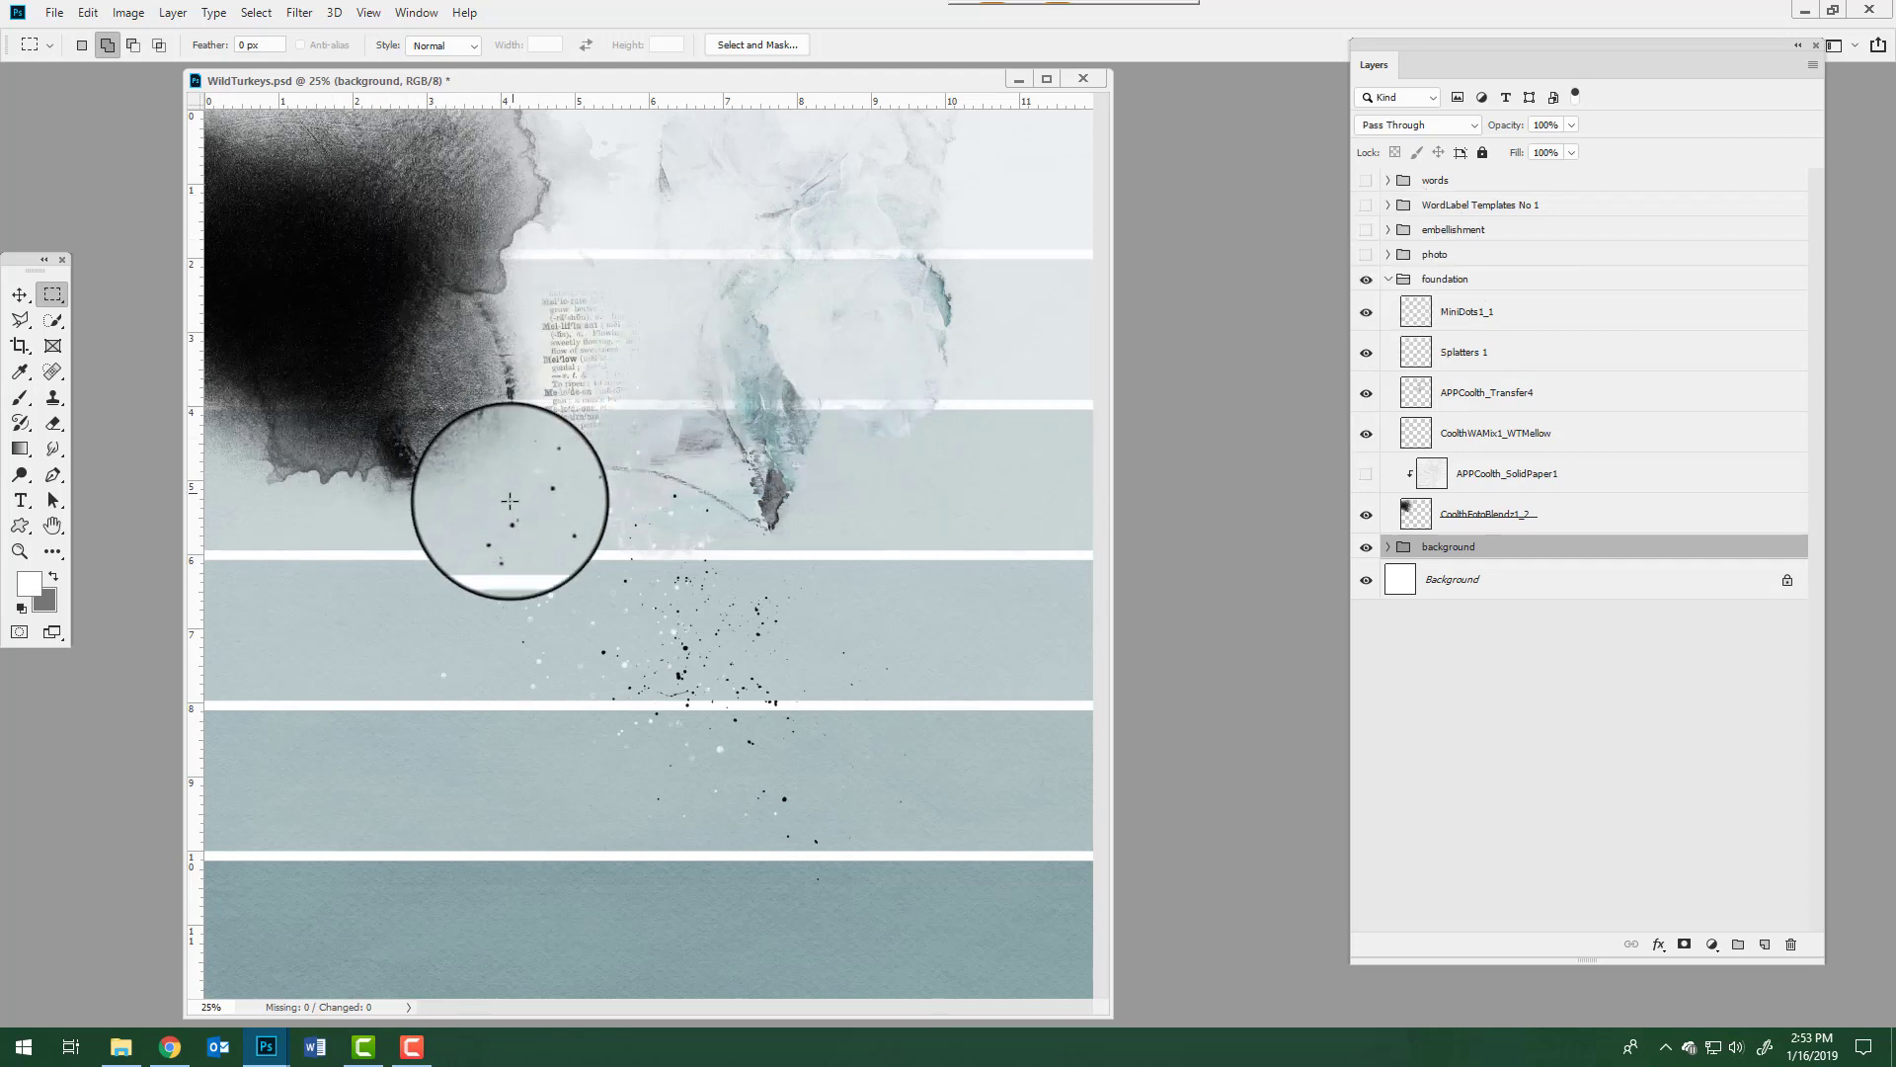
- Release the clipping mask of APPCoolth_SolidPaper1 in the foundation group, then clip it to CoolthFotoBlendz1_2 again
{"action": "left_click", "coordinate": [1434, 476]}
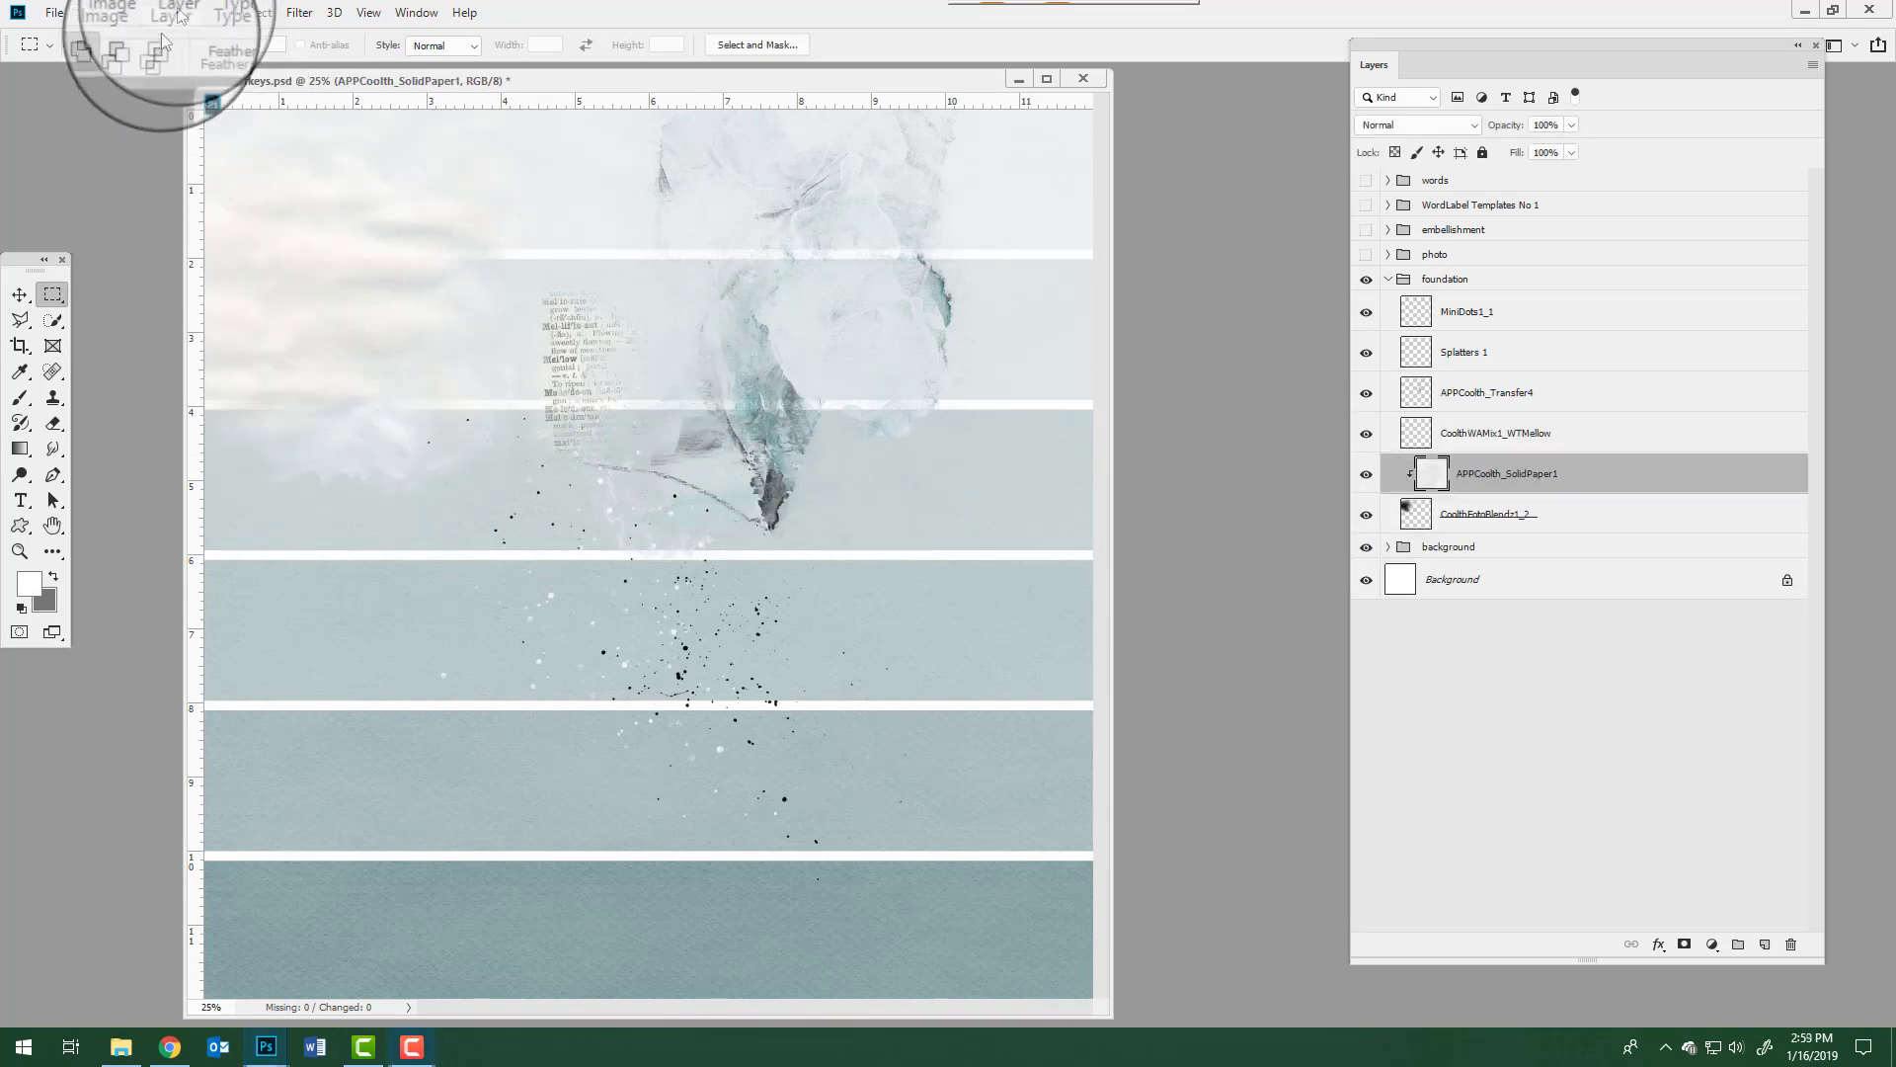
{"action": "left_click", "coordinate": [172, 14]}
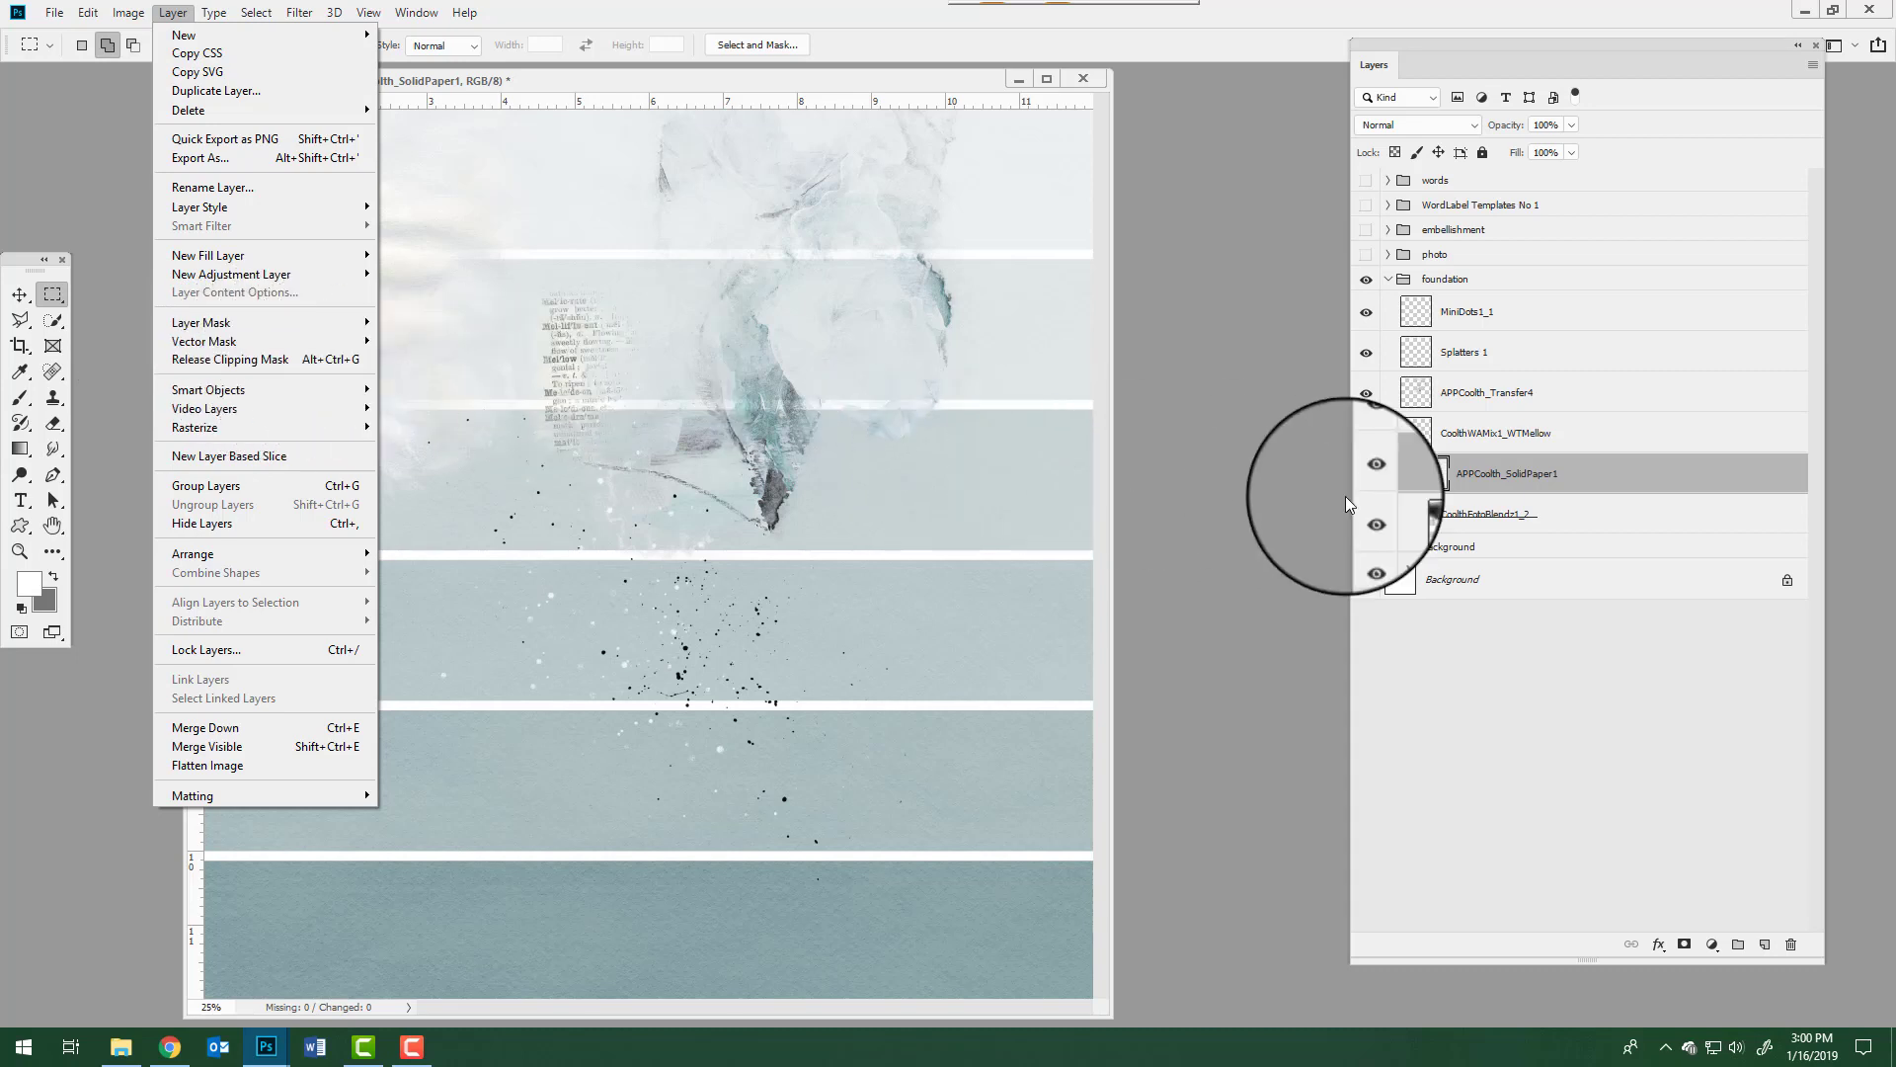
{"action": "left_click", "coordinate": [239, 359]}
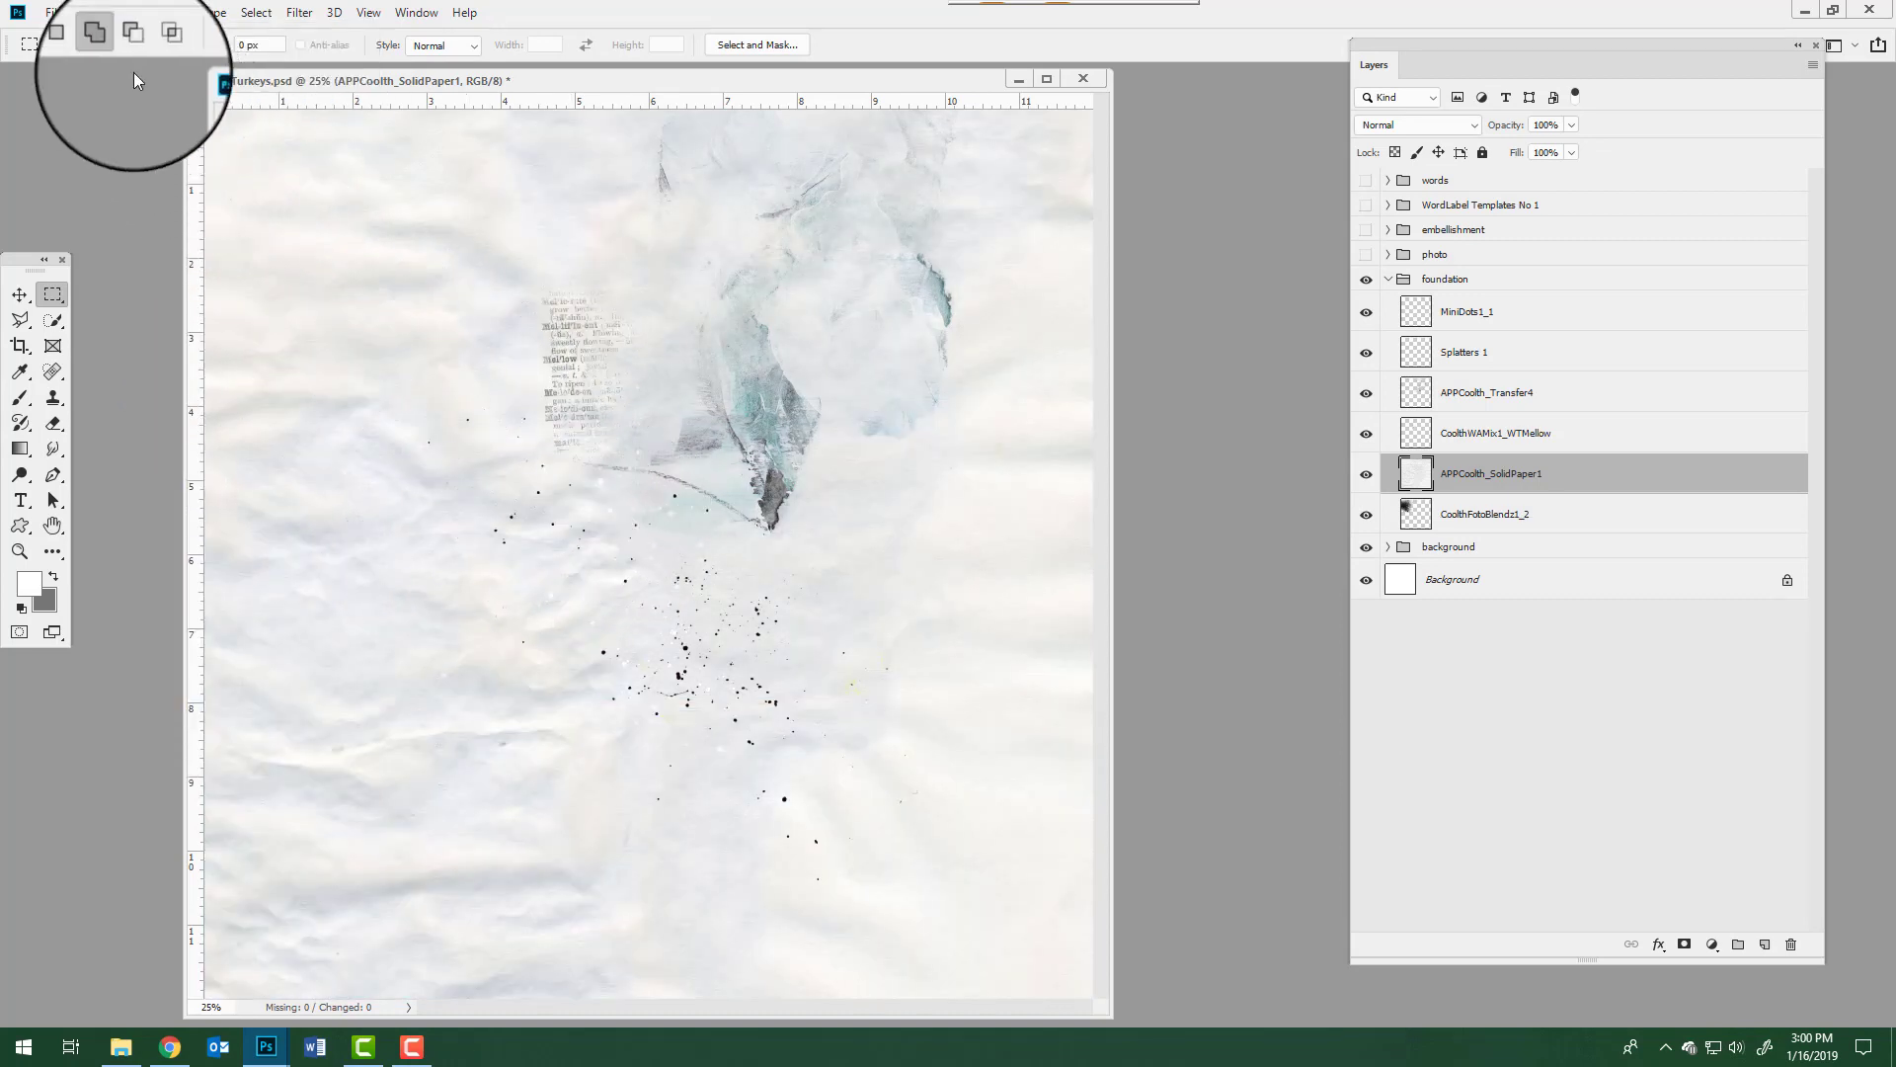
{"action": "left_click", "coordinate": [172, 12]}
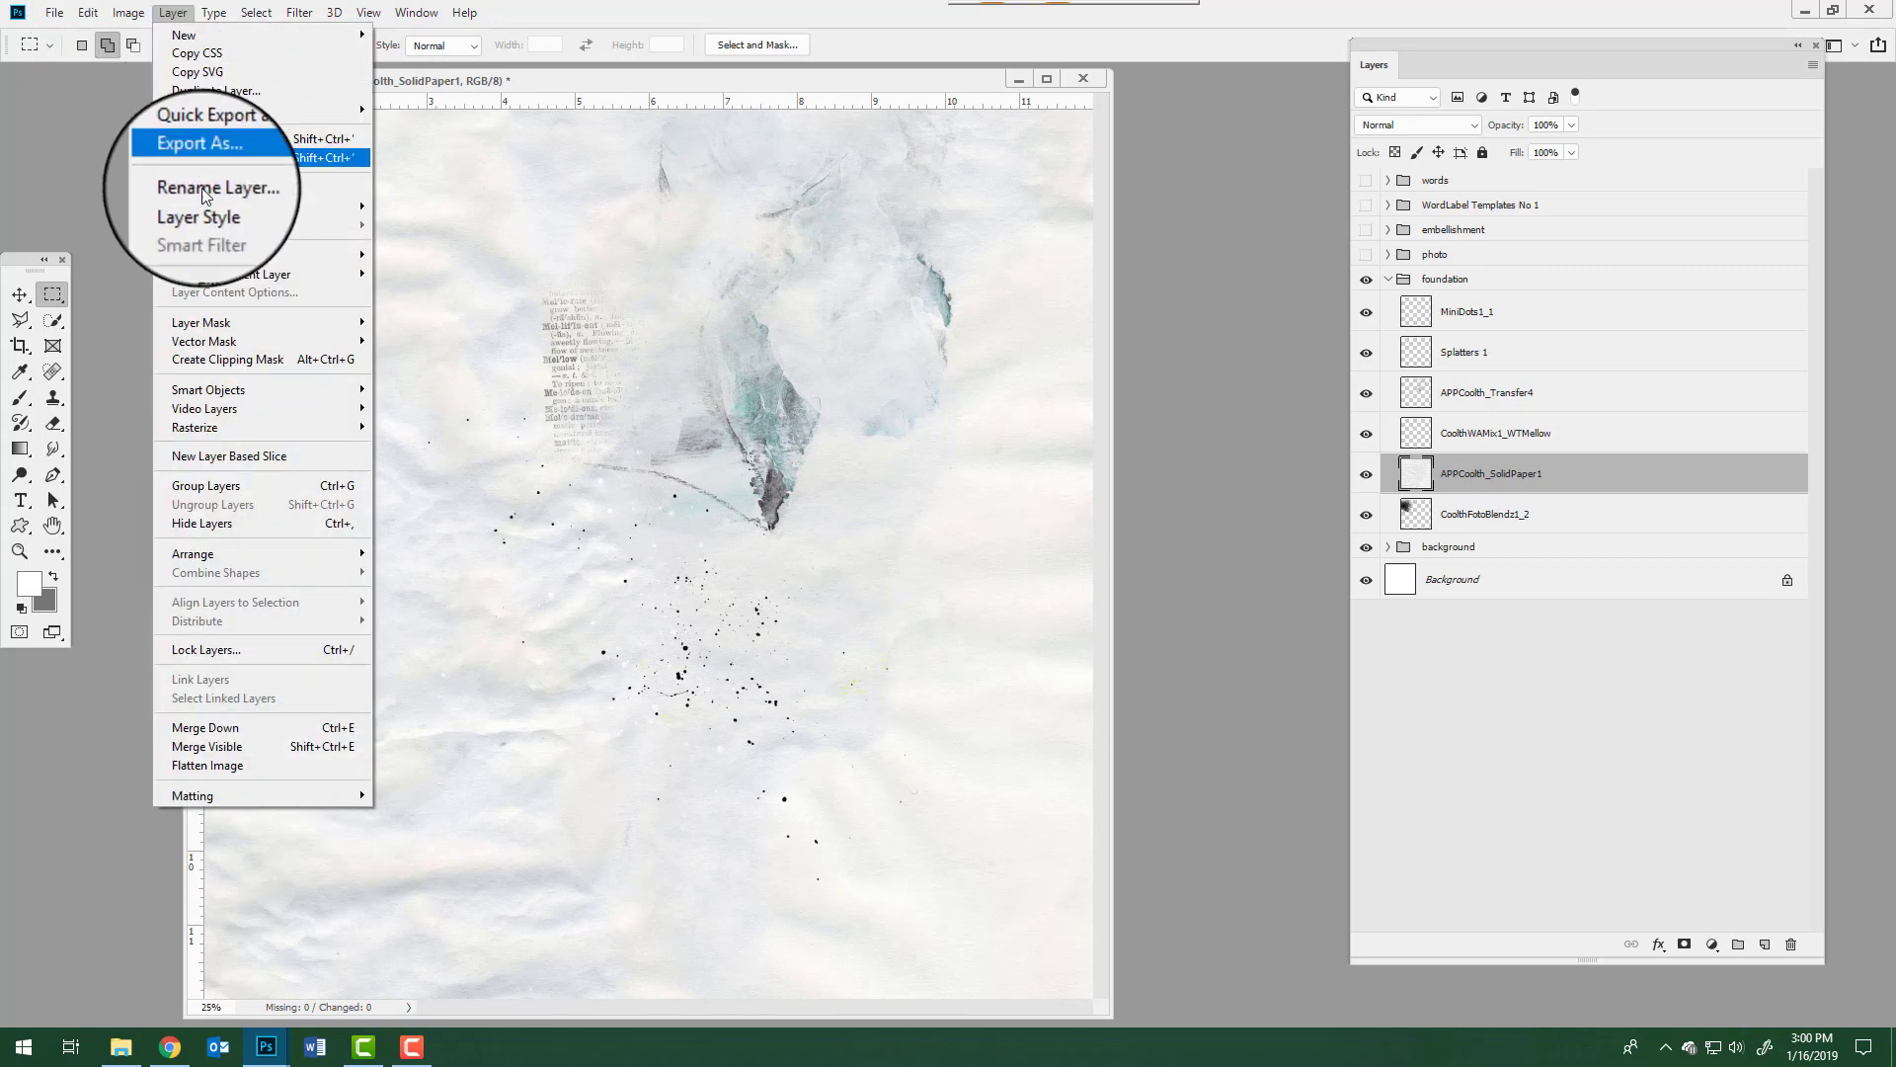
{"action": "left_click", "coordinate": [229, 358]}
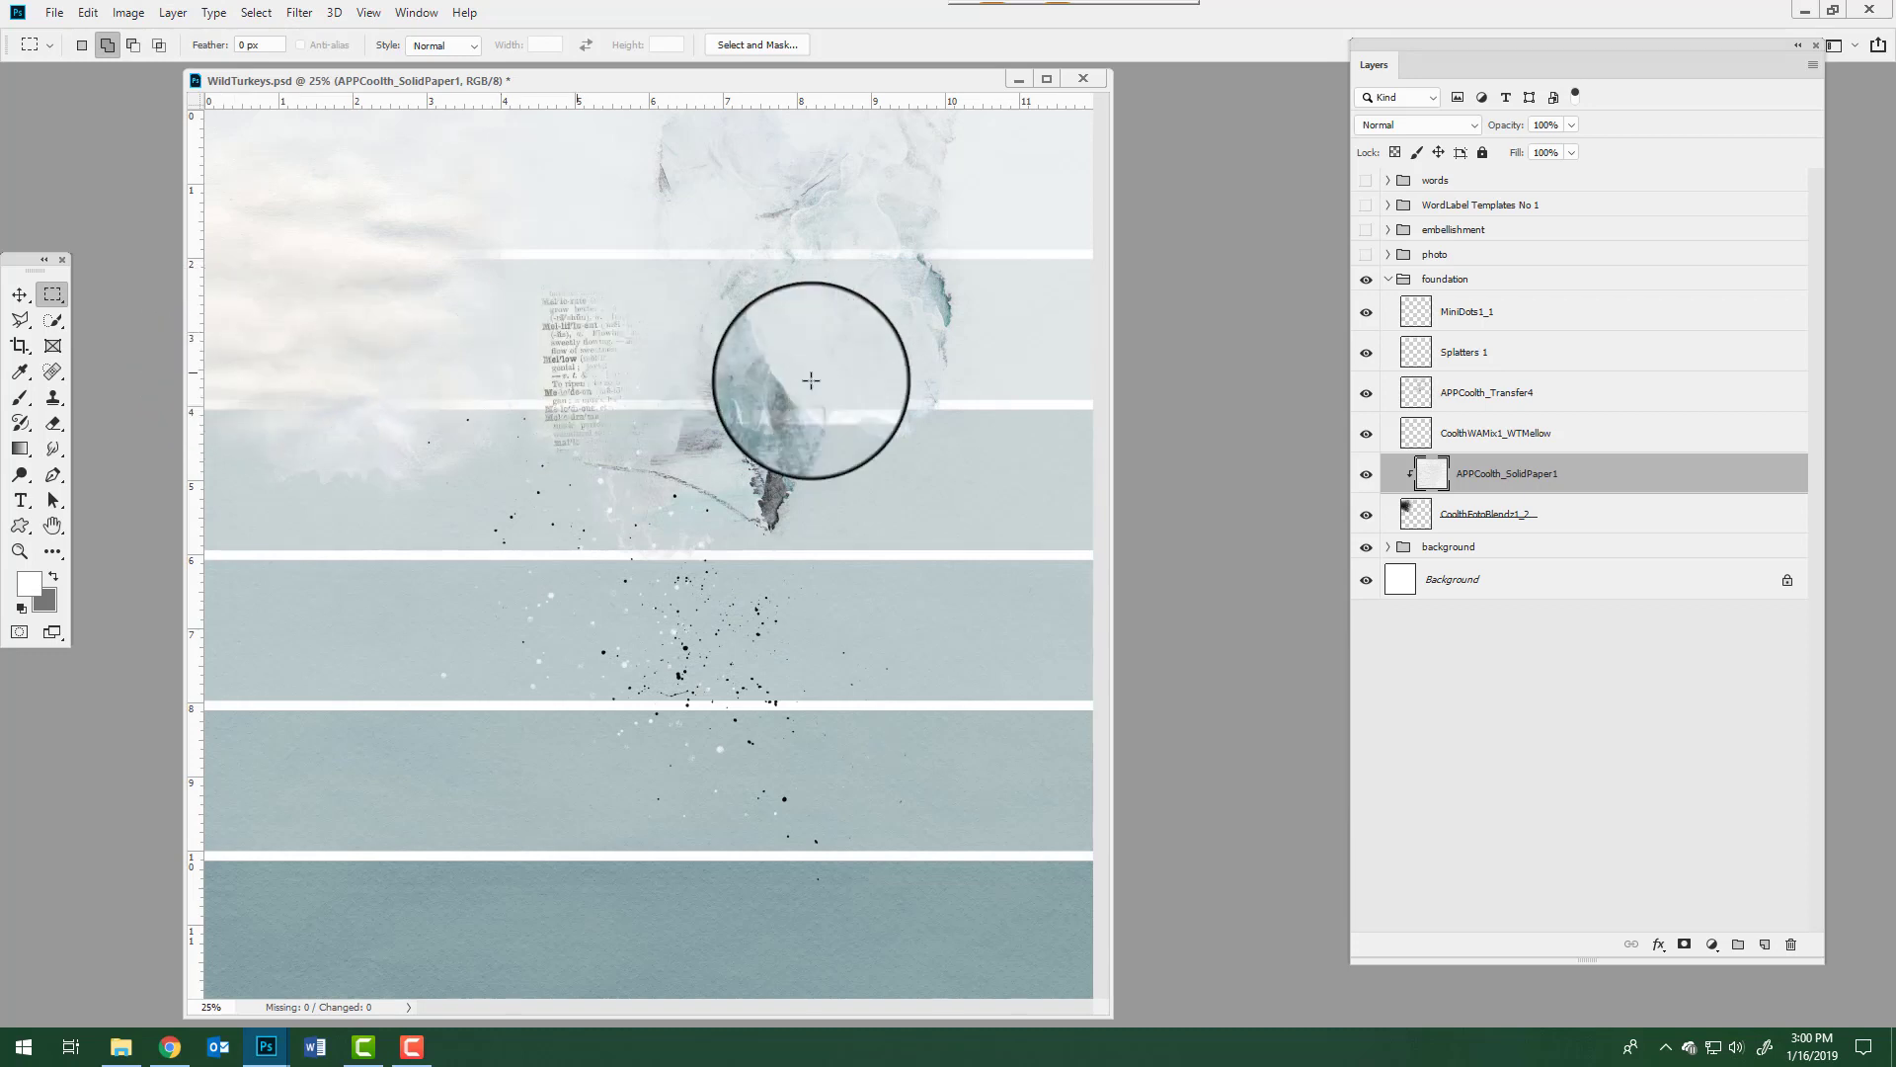
- Examine what the WordArt, APPCoolth_Transfer4 and Splatters 1 layers of the foundation group contribute by toggling their visibility
{"action": "left_click", "coordinate": [1366, 433]}
{"action": "left_click", "coordinate": [1366, 392]}
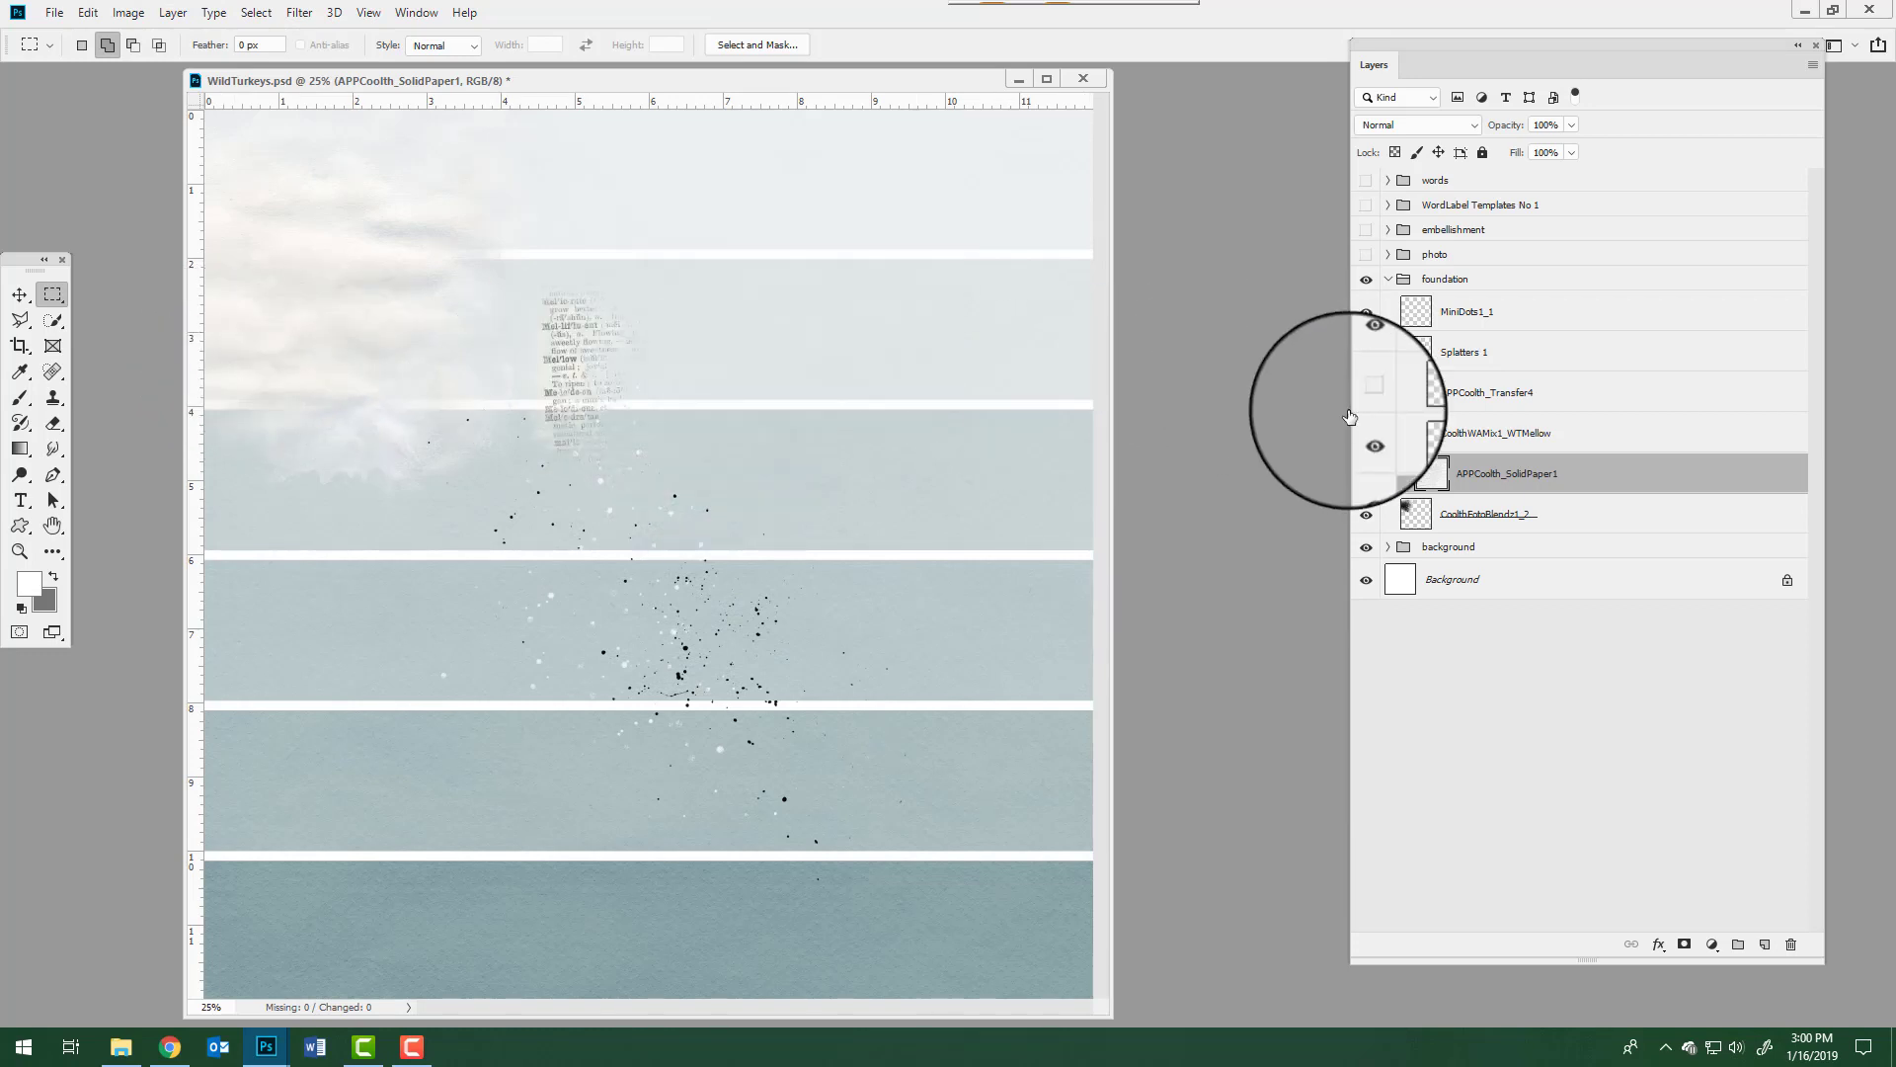
{"action": "left_click", "coordinate": [1366, 392]}
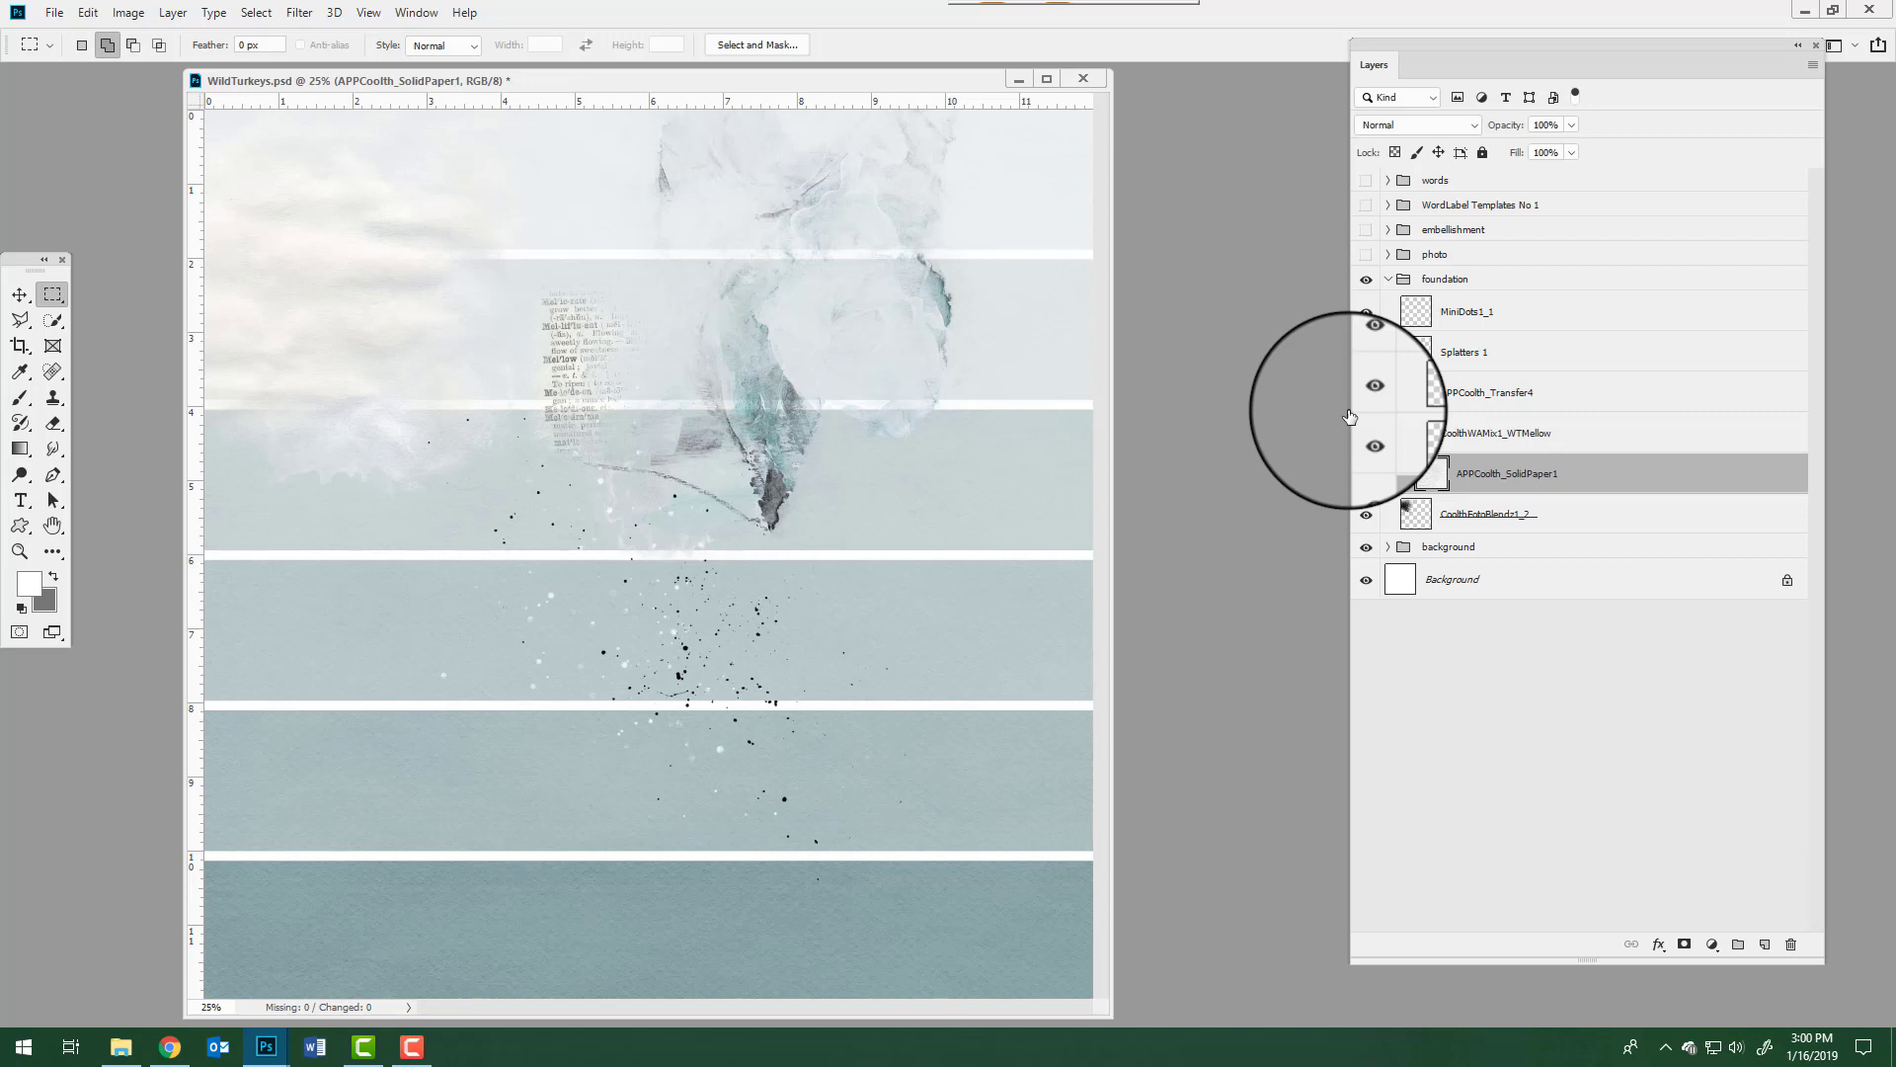
{"action": "left_click", "coordinate": [1366, 352]}
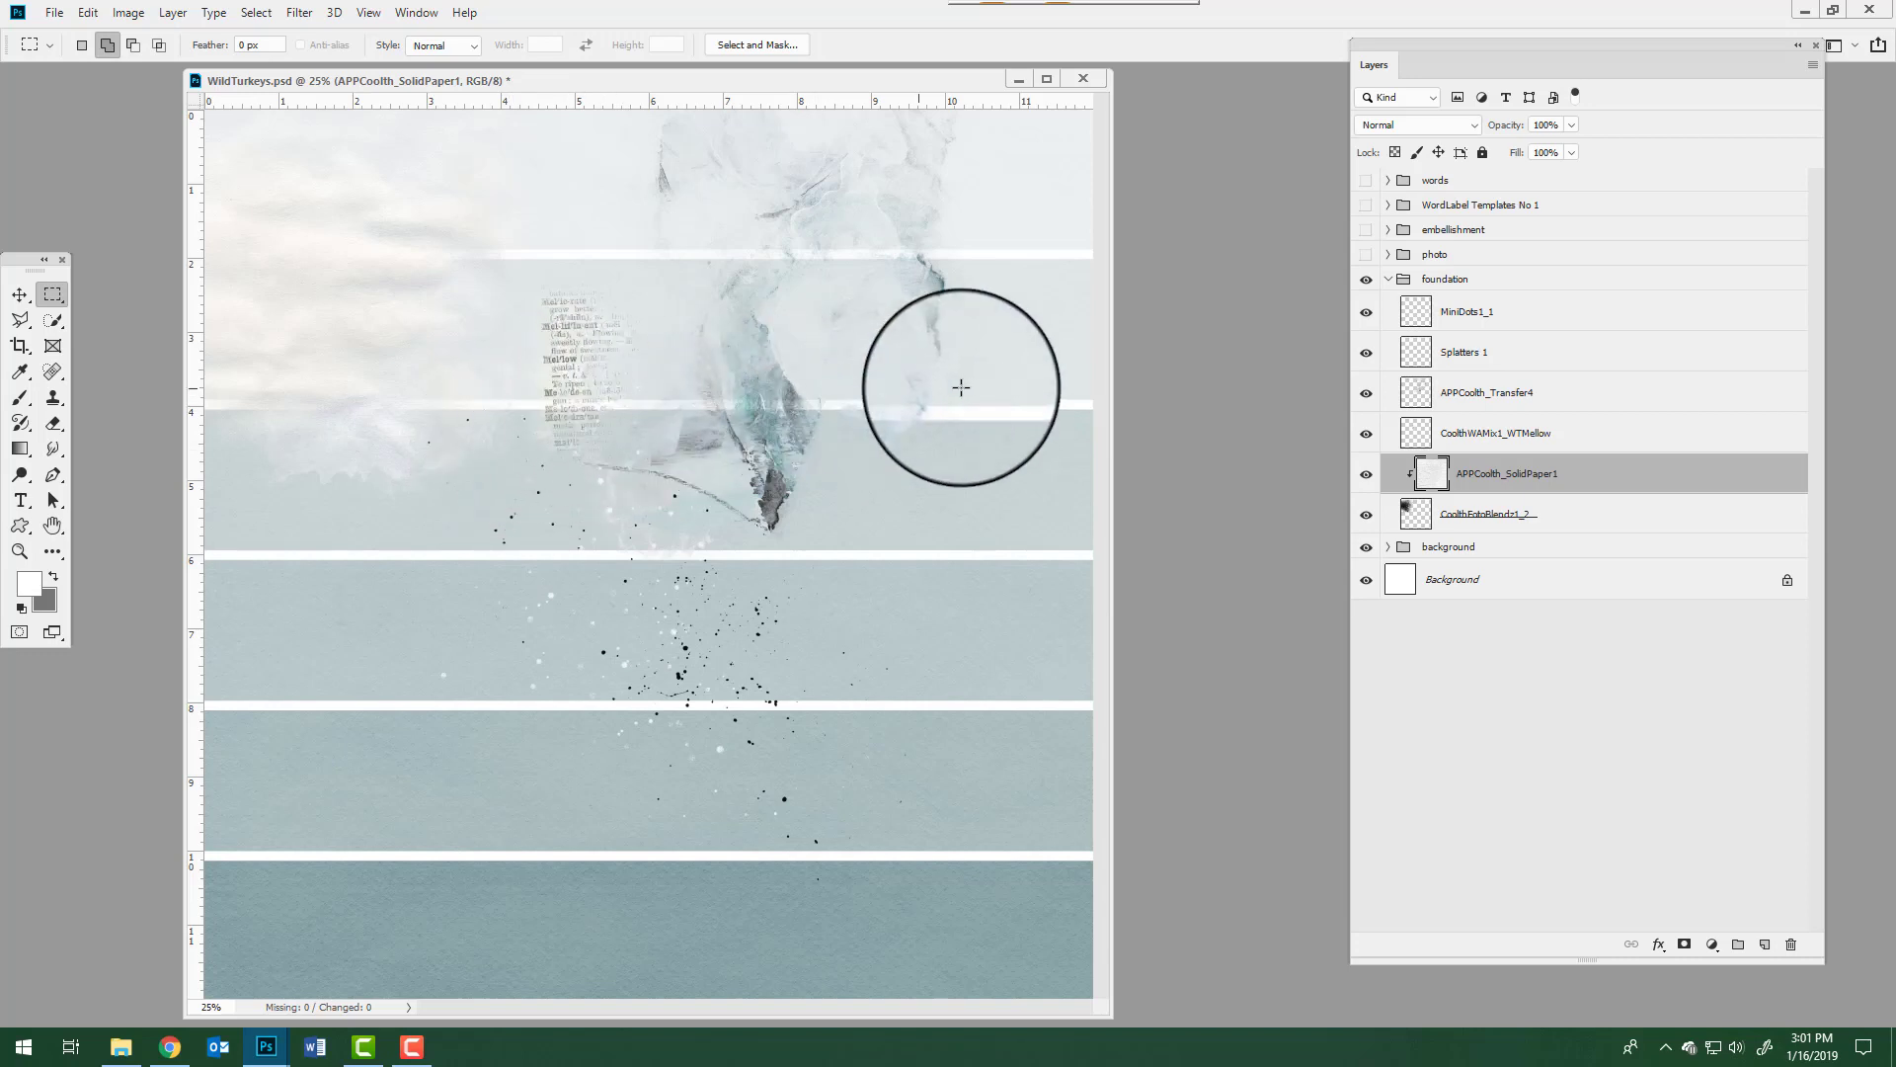
- Show the photo group with its masked layers expanded, and show and expand the embellishment group
{"action": "left_click", "coordinate": [1351, 345]}
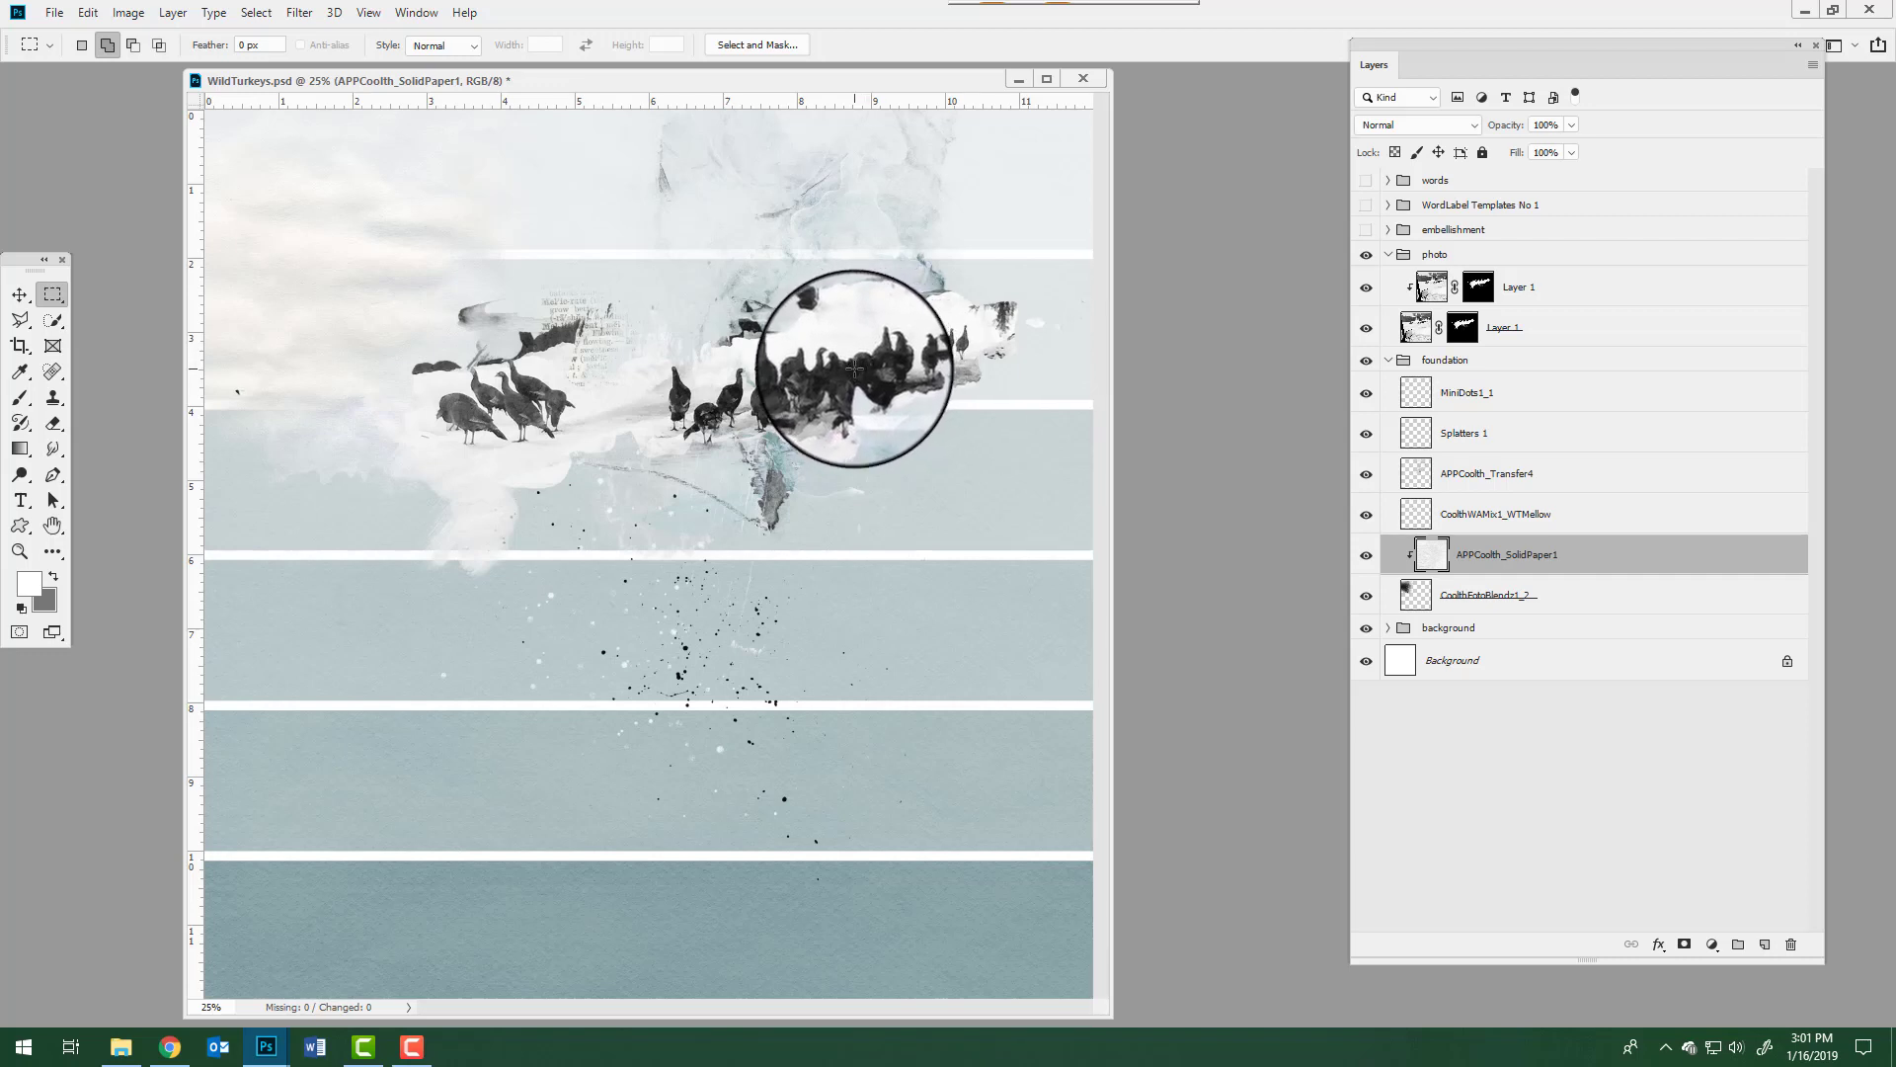
{"action": "left_click", "coordinate": [1373, 229]}
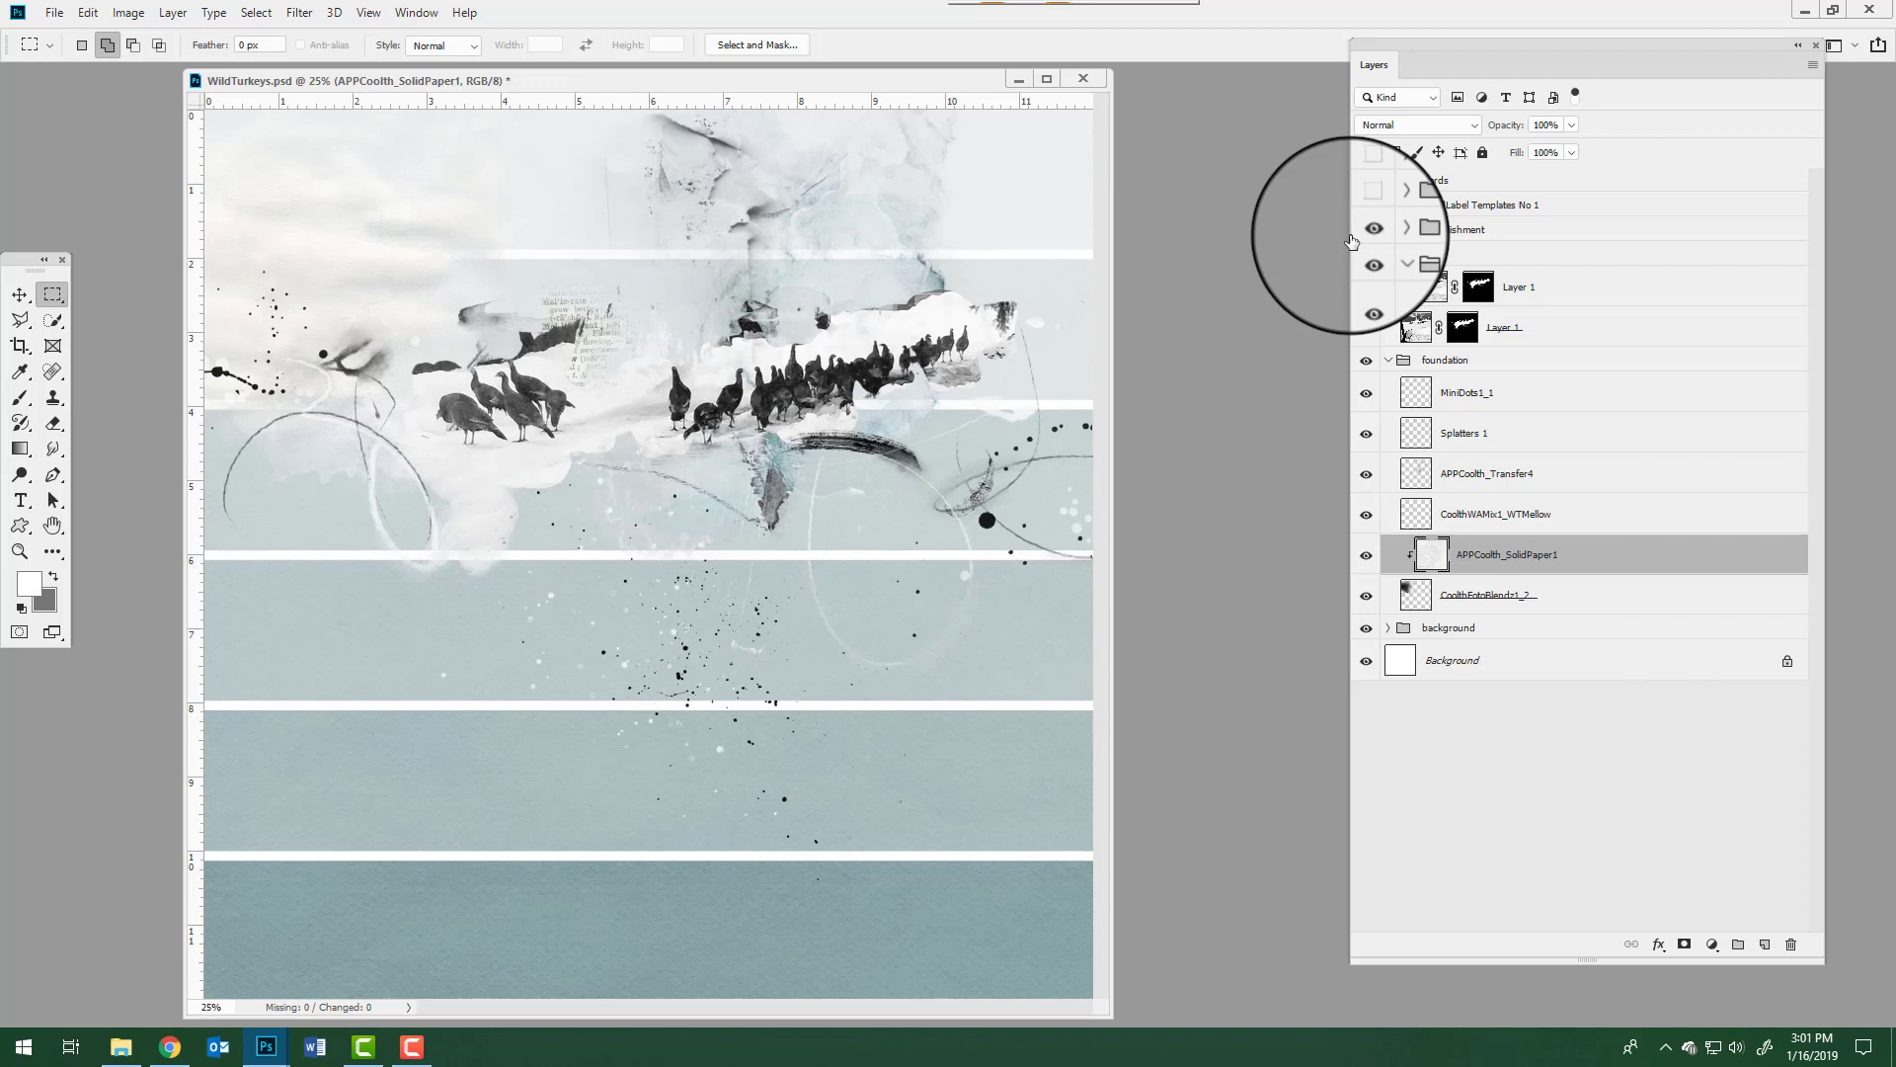
{"action": "left_click", "coordinate": [1388, 229]}
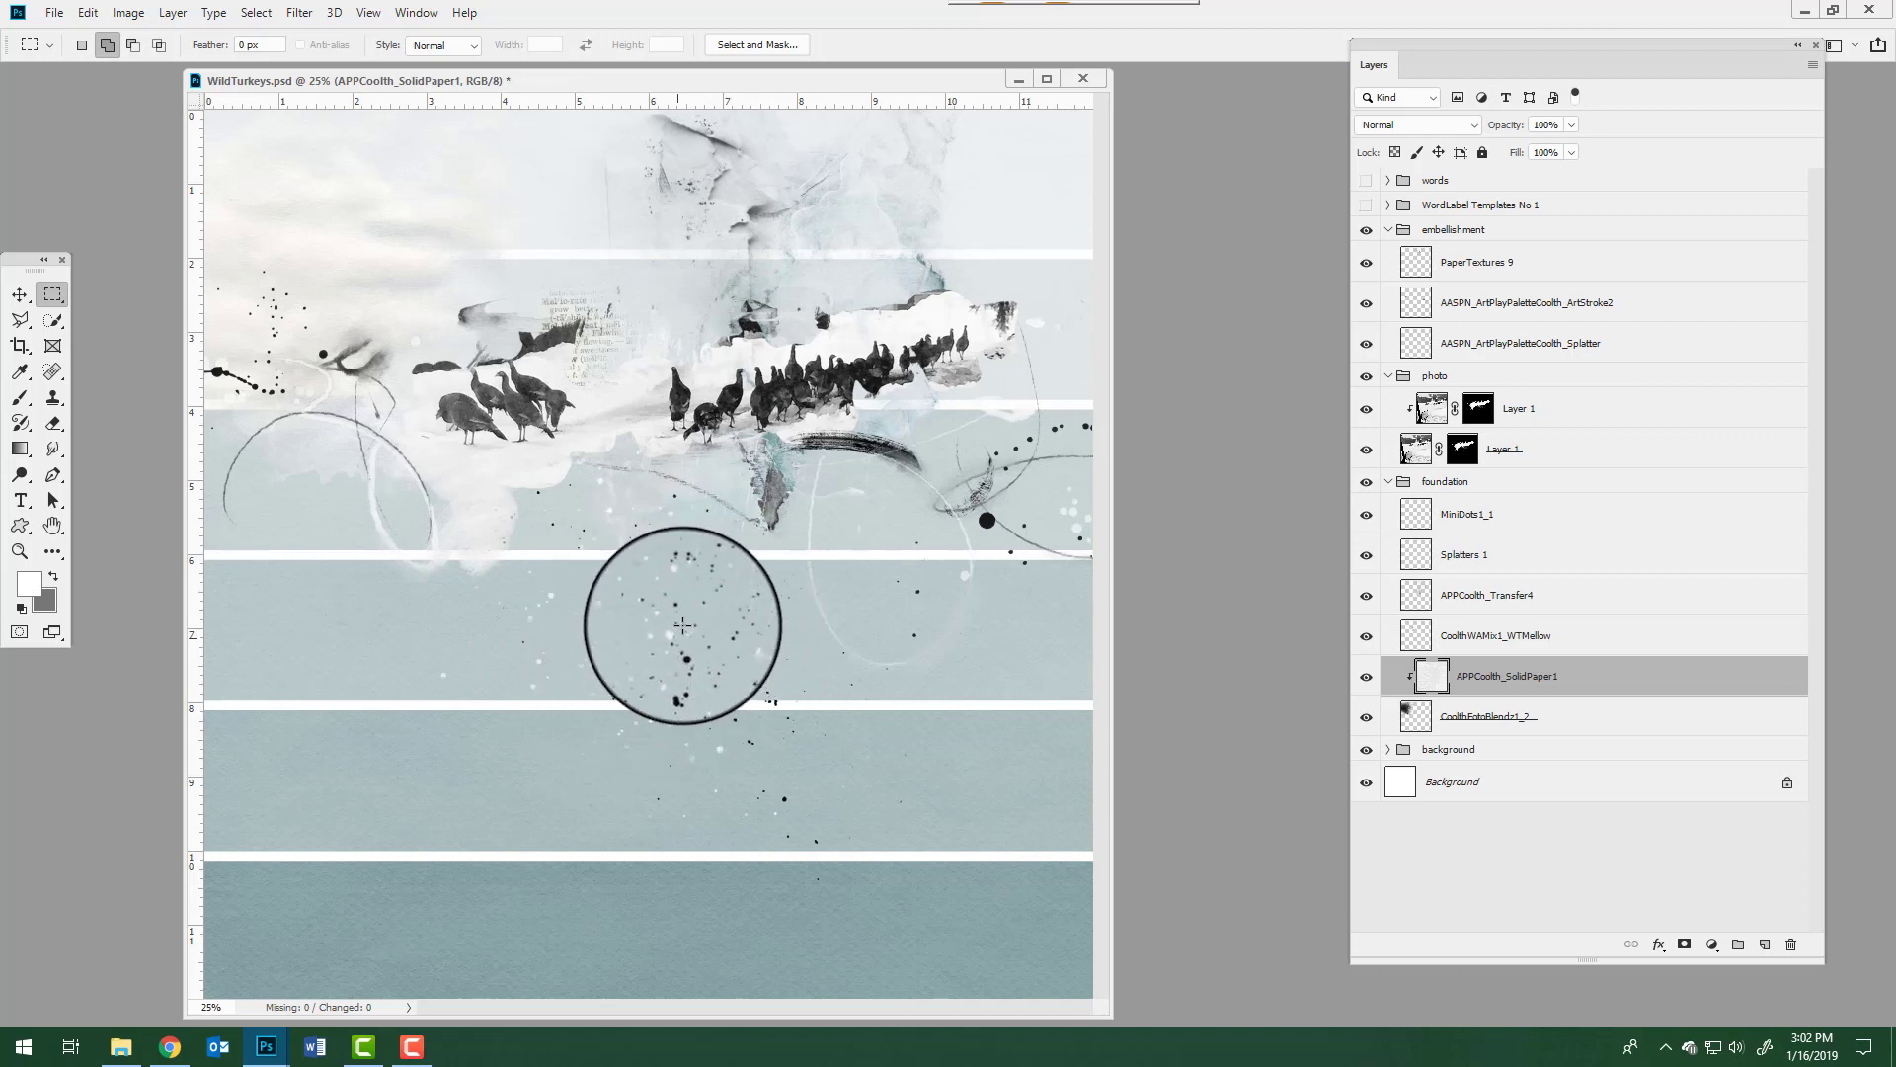
- Examine the ArtStroke2 and PaperTextures 9 layers in the embellishment group by hiding and showing each one
{"action": "left_click", "coordinate": [1365, 303]}
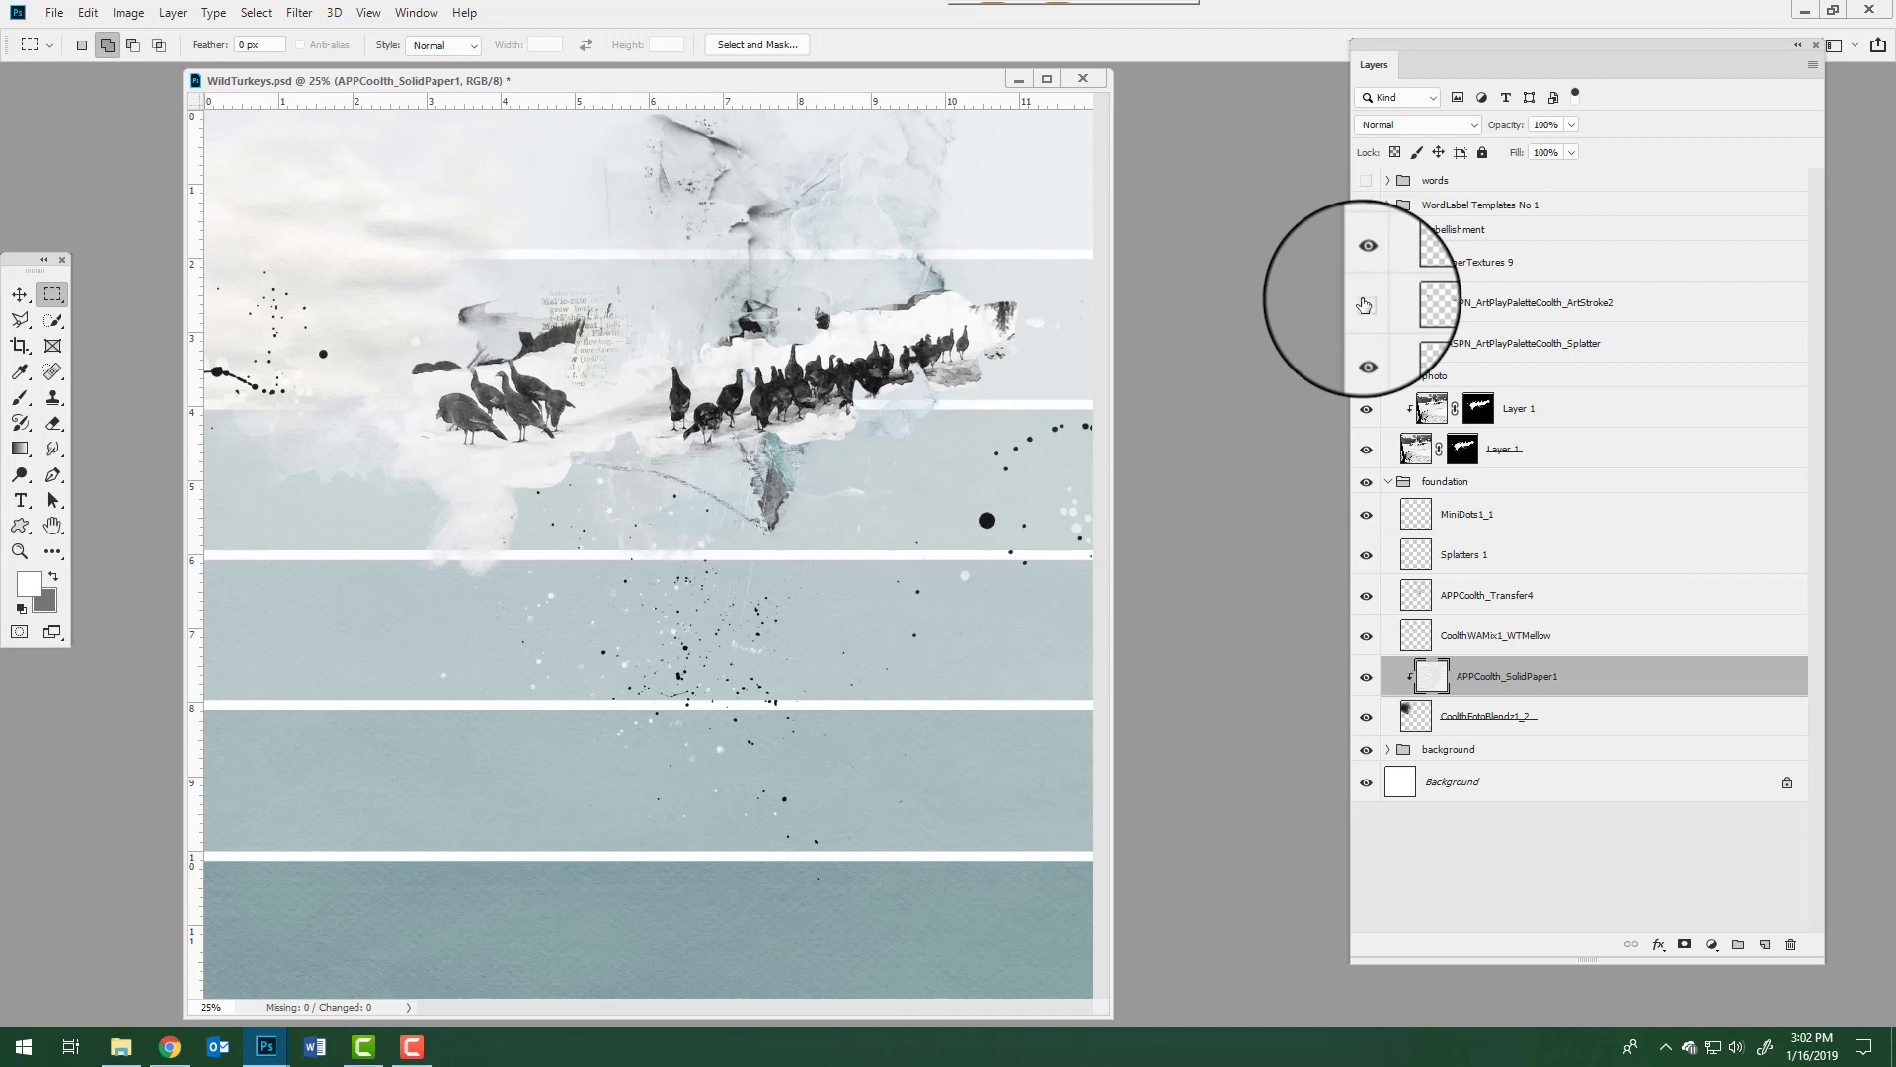
{"action": "left_click", "coordinate": [1365, 304]}
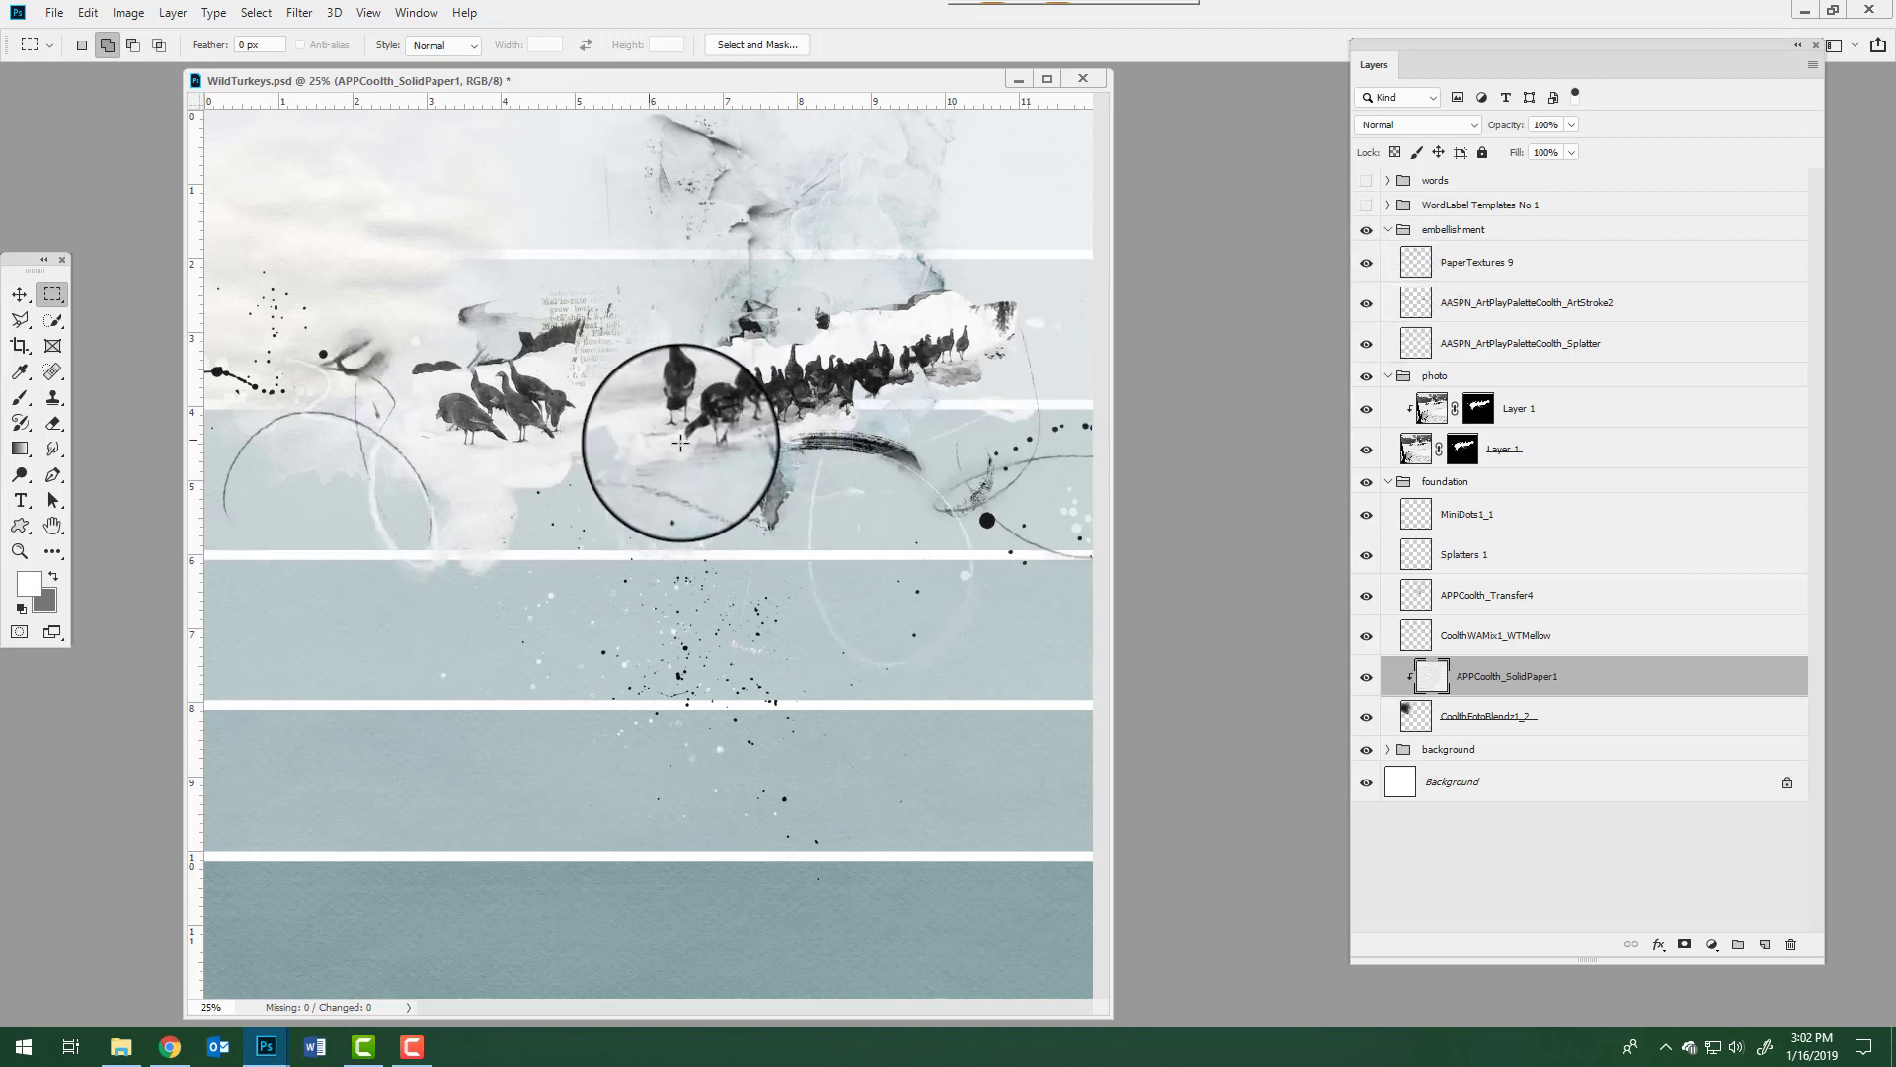
{"action": "left_click", "coordinate": [1366, 262]}
{"action": "left_click", "coordinate": [1366, 263]}
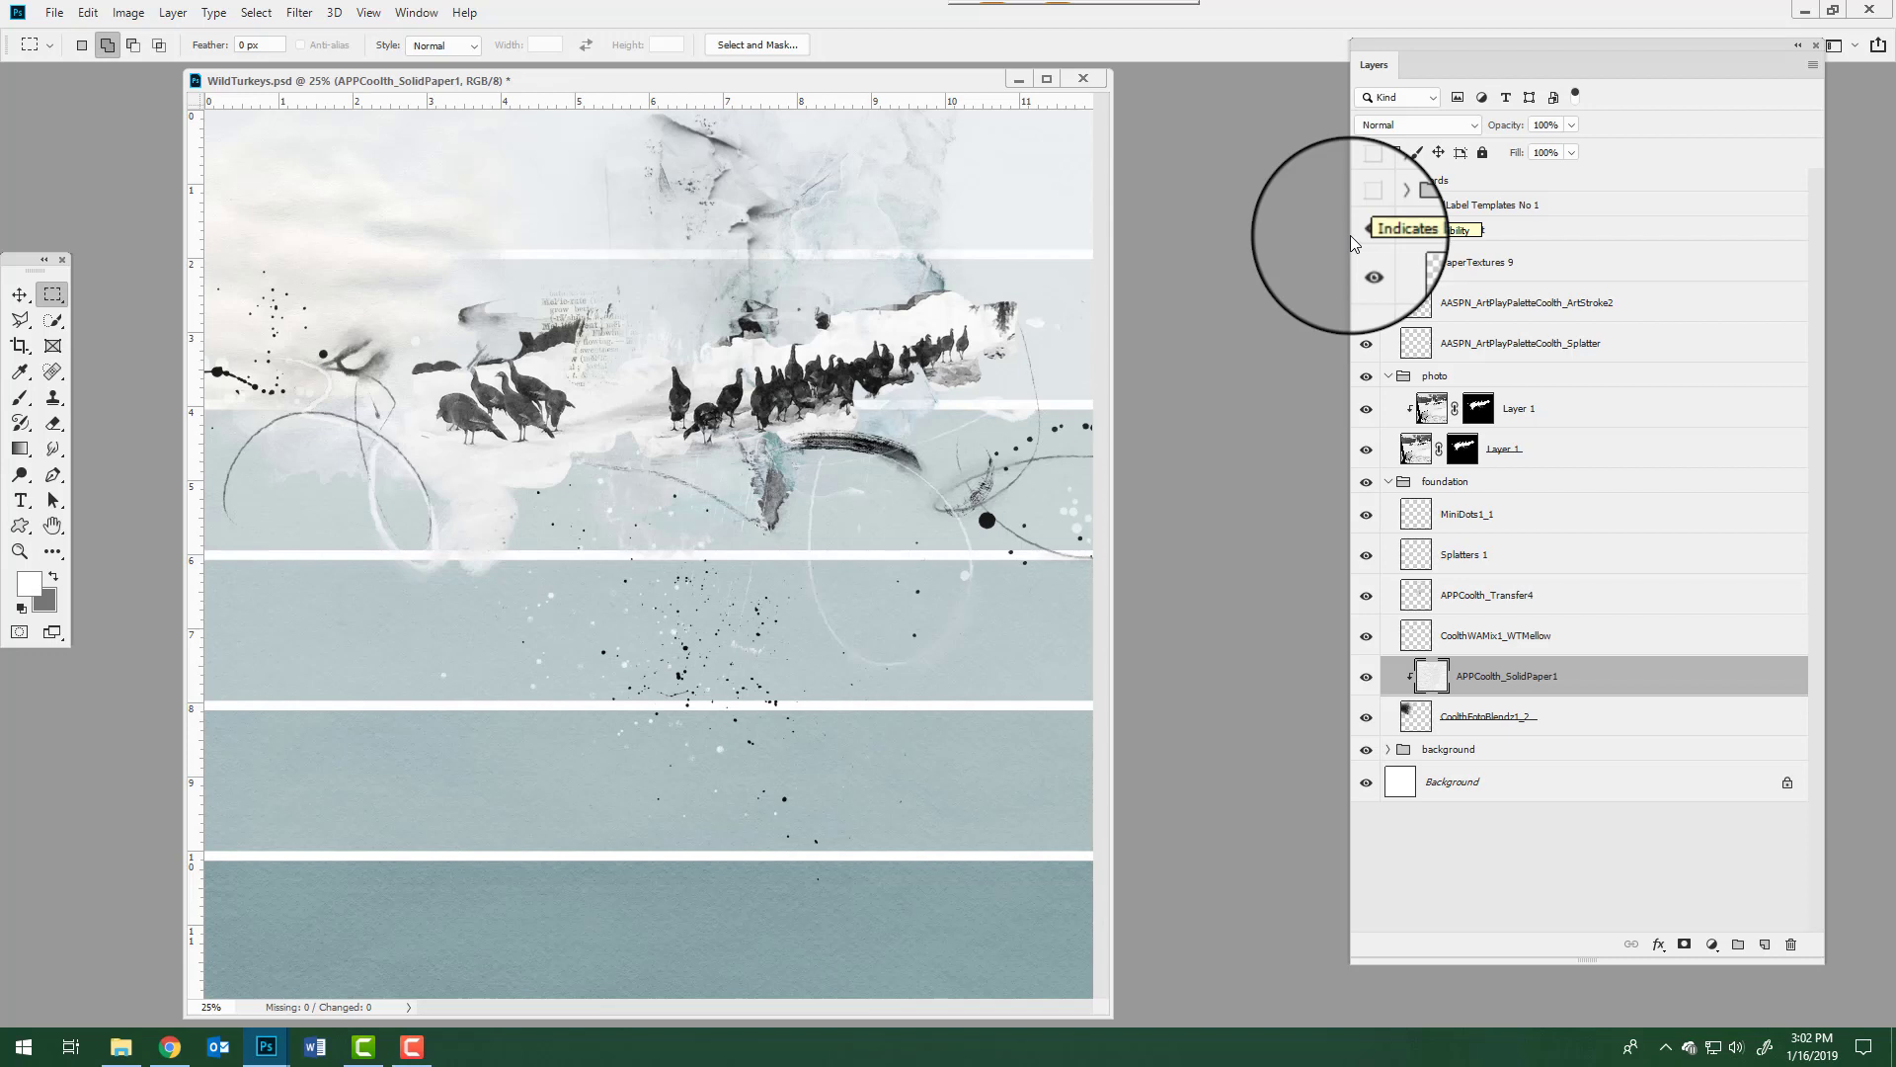
- Show the WordLabel Templates No 1 group, select it, and show the words group with the title and journaling
{"action": "left_click", "coordinate": [1366, 207]}
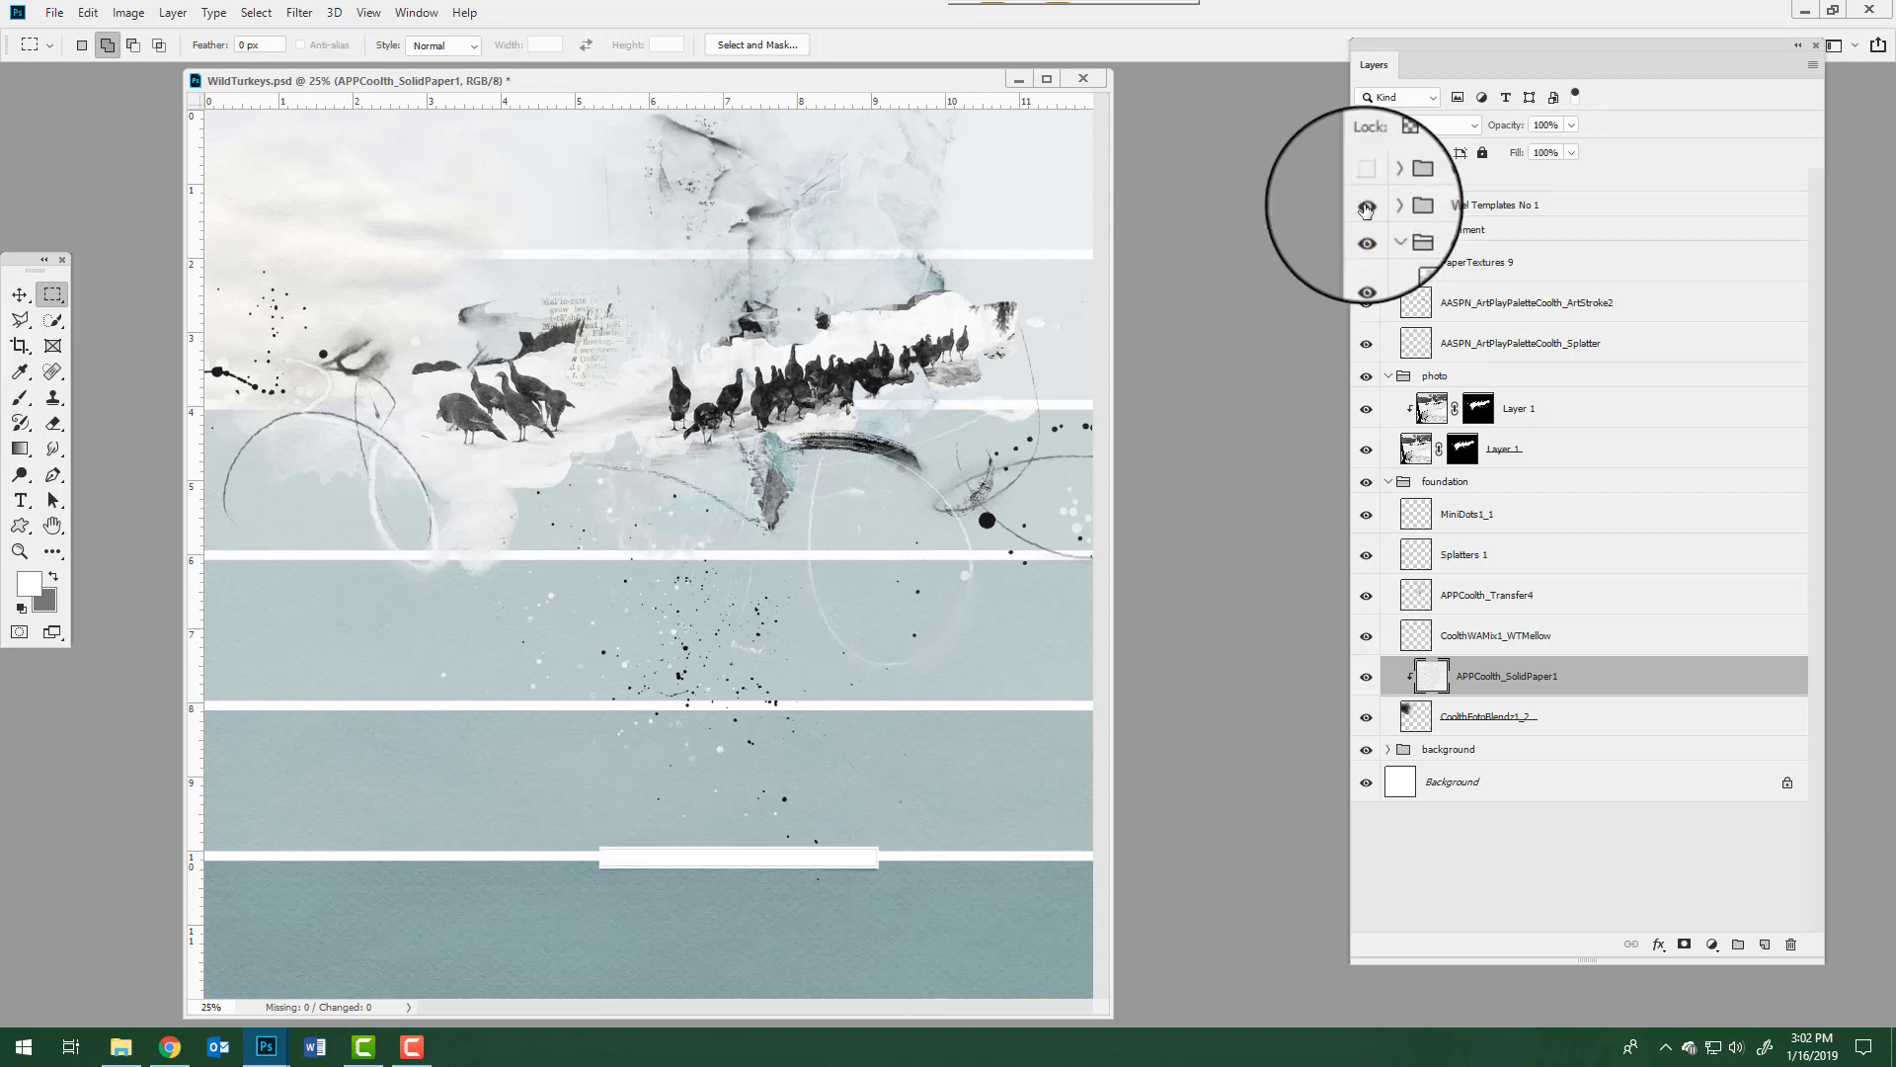
{"action": "left_click", "coordinate": [1418, 205]}
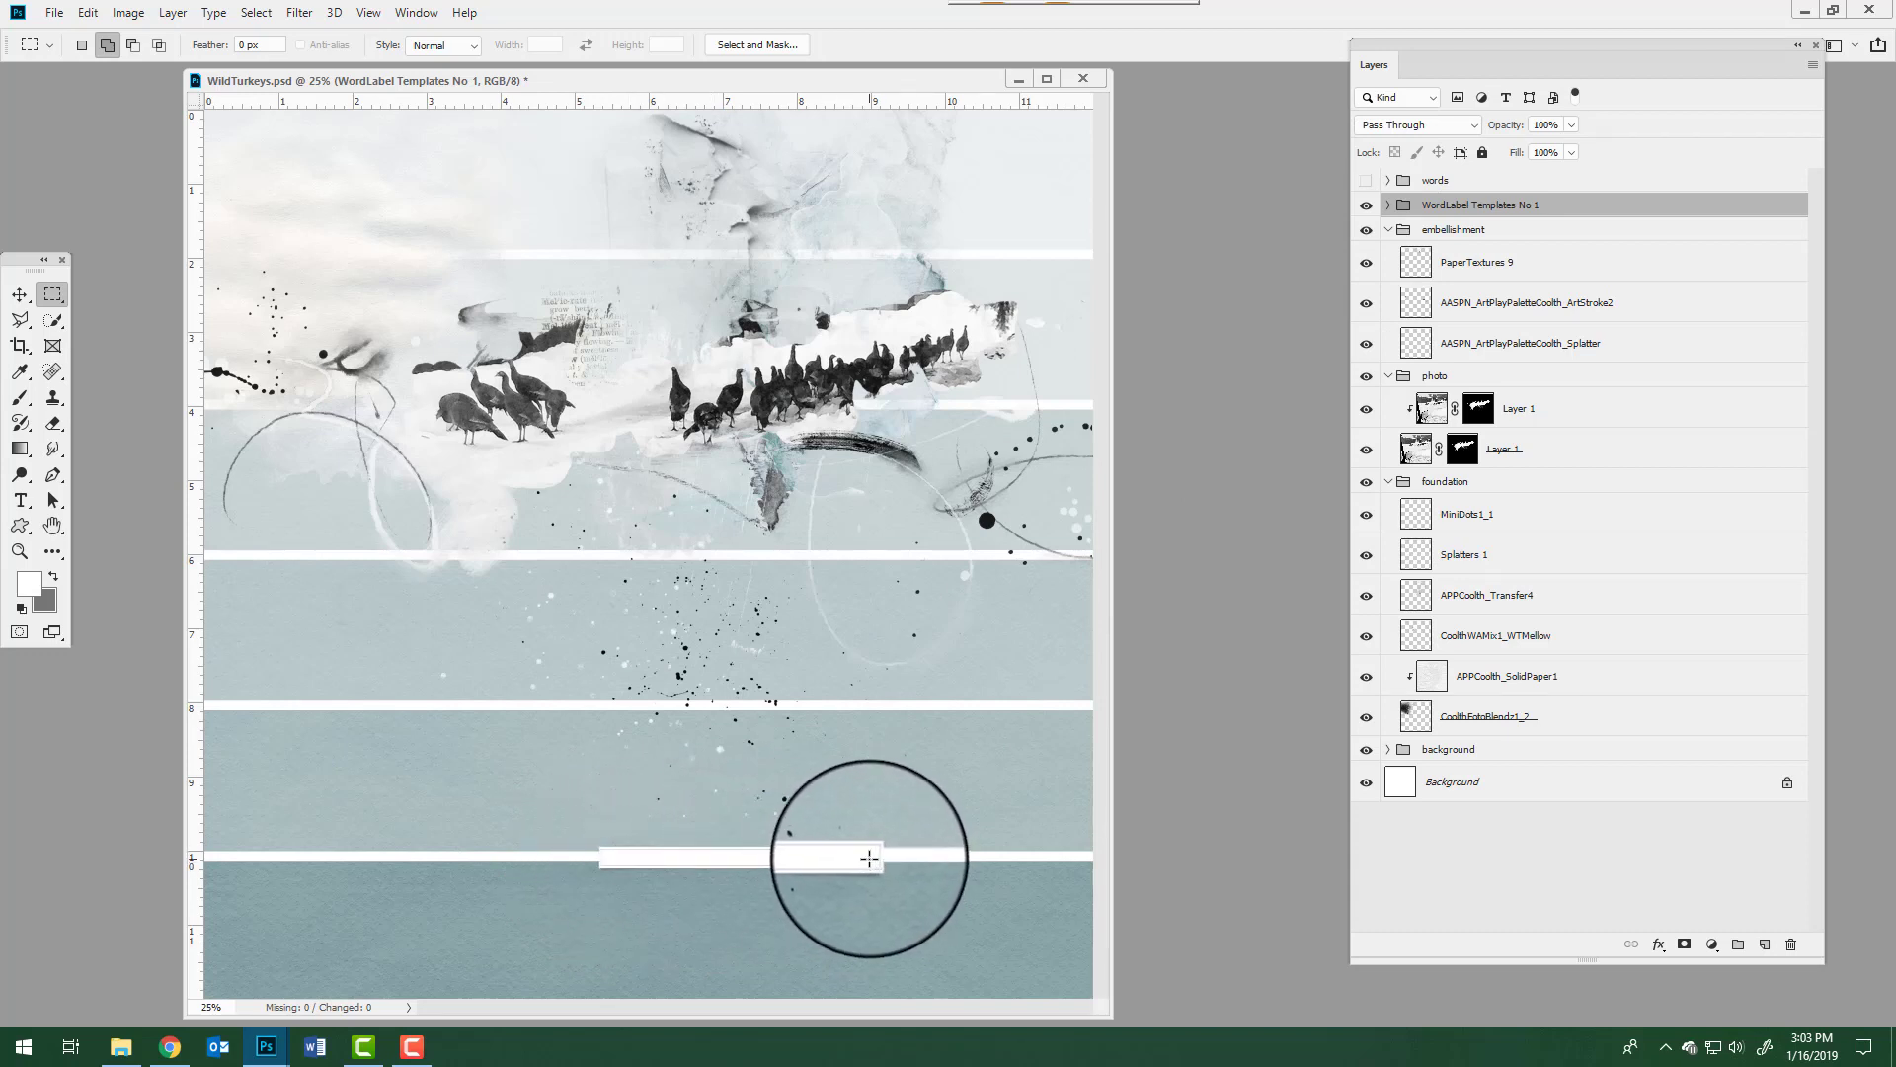
{"action": "left_click", "coordinate": [1366, 181]}
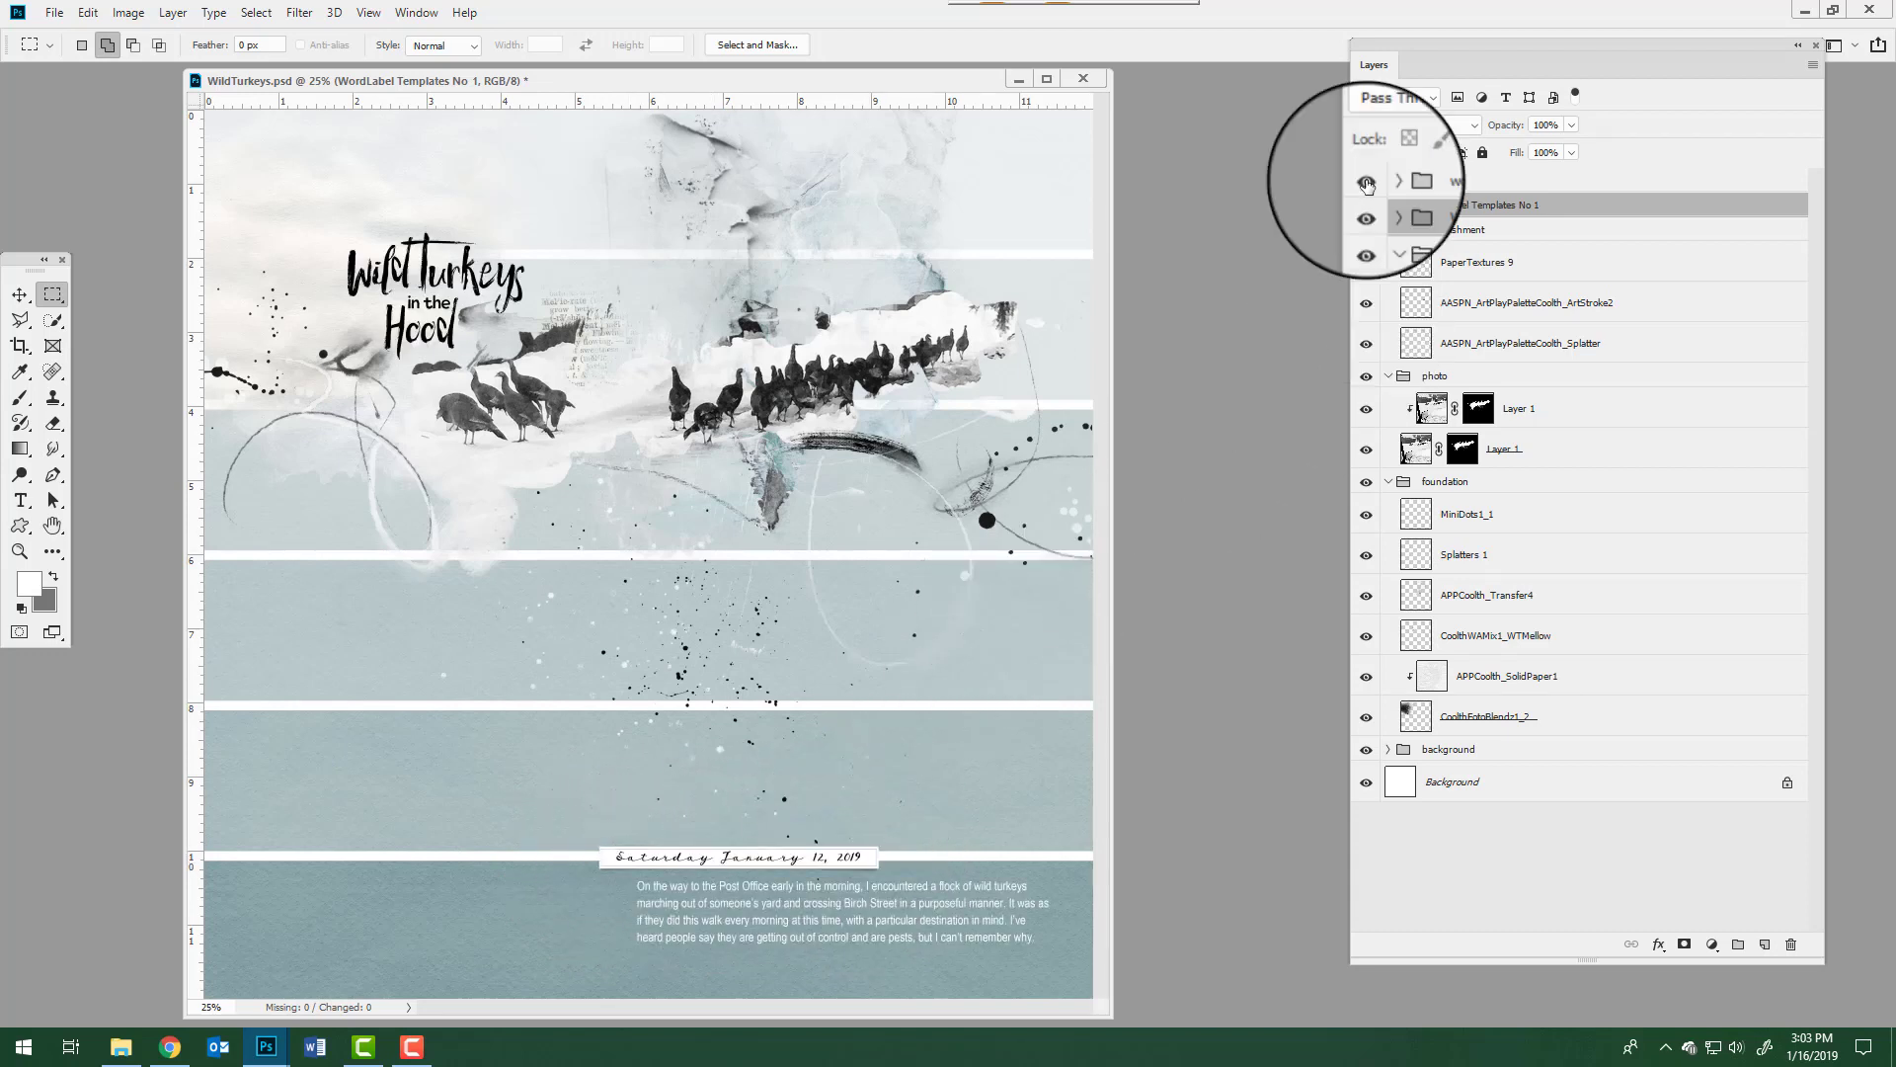